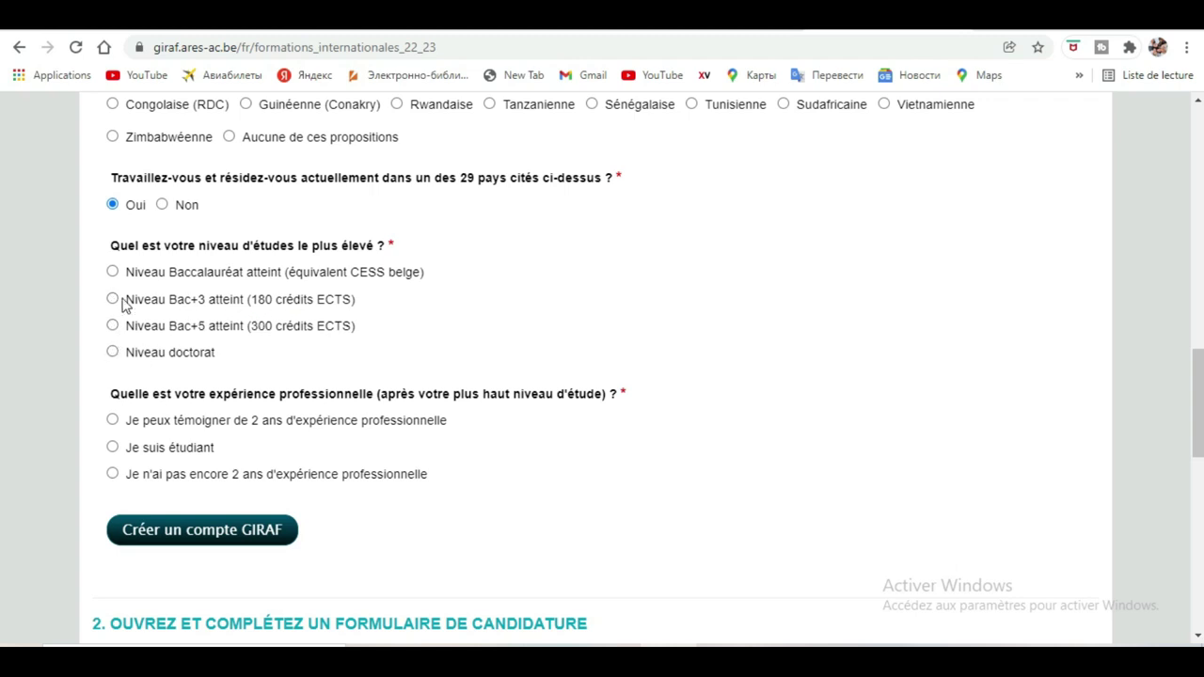
- Answer the eligibility questions with Niveau Bac+3 atteint (180 crédits ECTS) and 2 ans d'expérience professionnelle, and start creating a GIRAF account
click(112, 299)
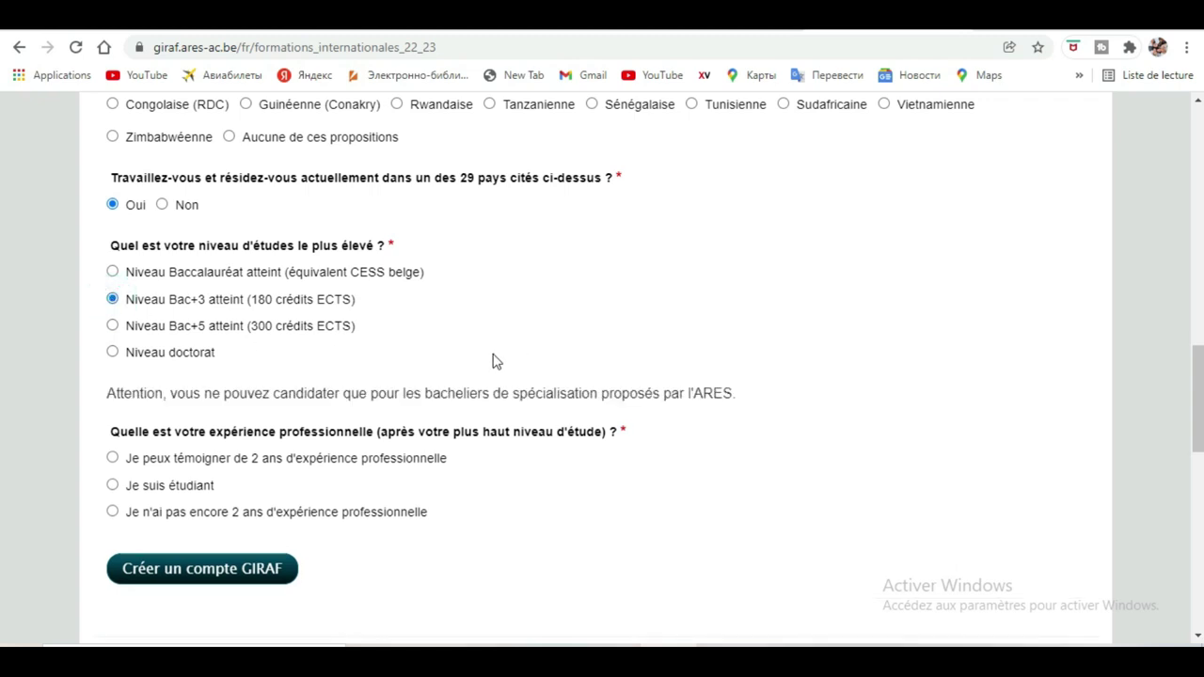
scroll(553, 316, down, 1)
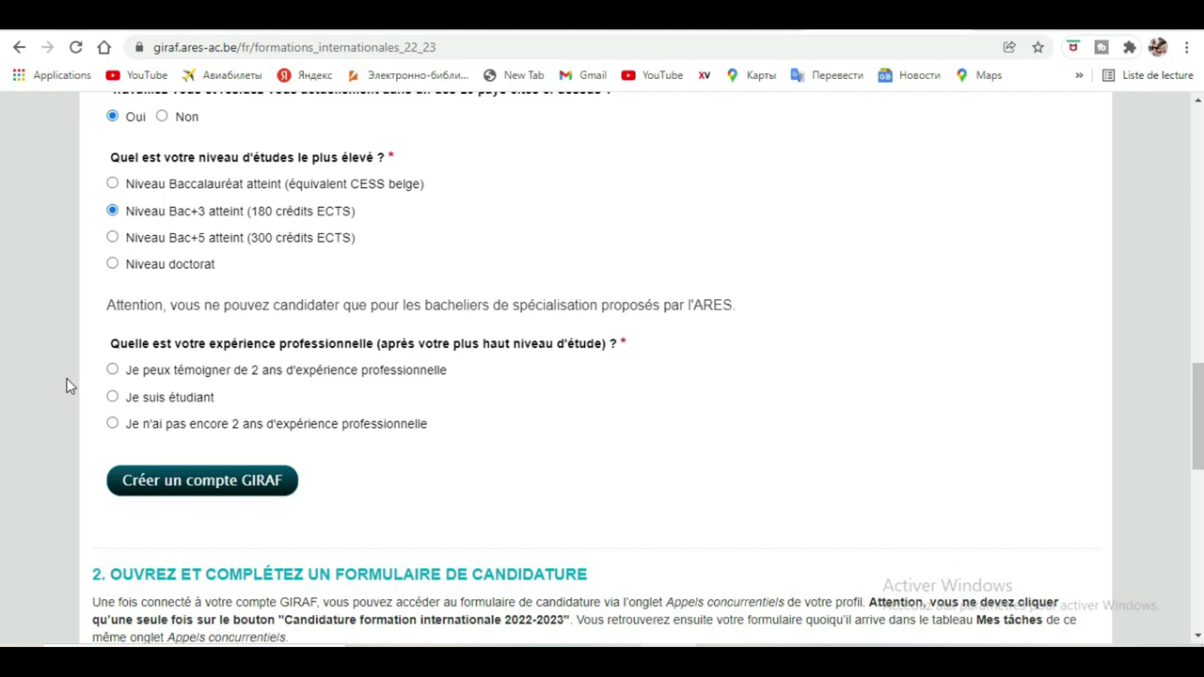
click(112, 371)
click(217, 487)
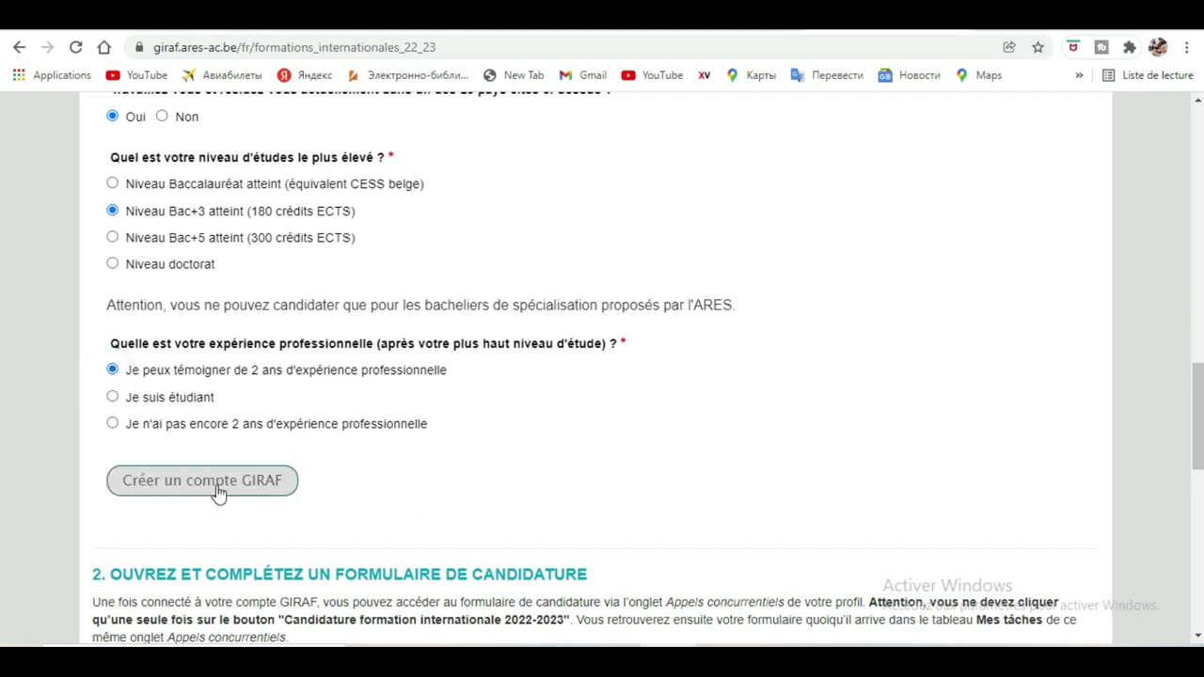
click(217, 489)
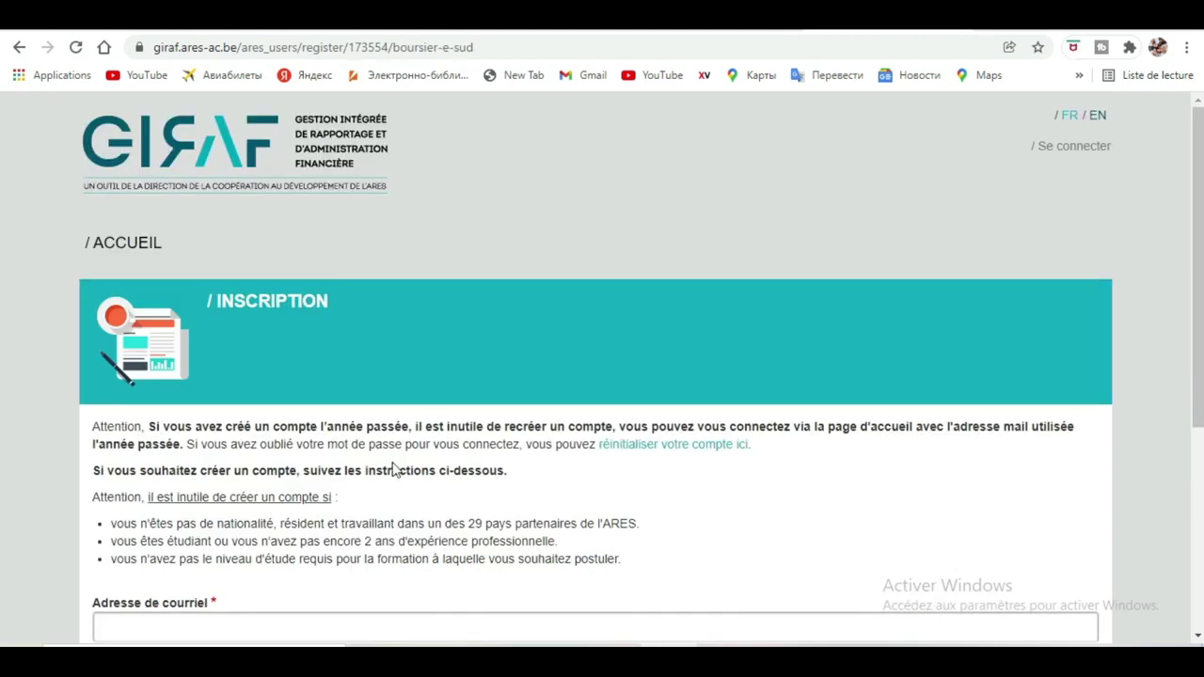
- Bring up the on-screen keyboard for filling in the Adresse de courriel field of the registration form
scroll(395, 466, down, 3)
click(379, 373)
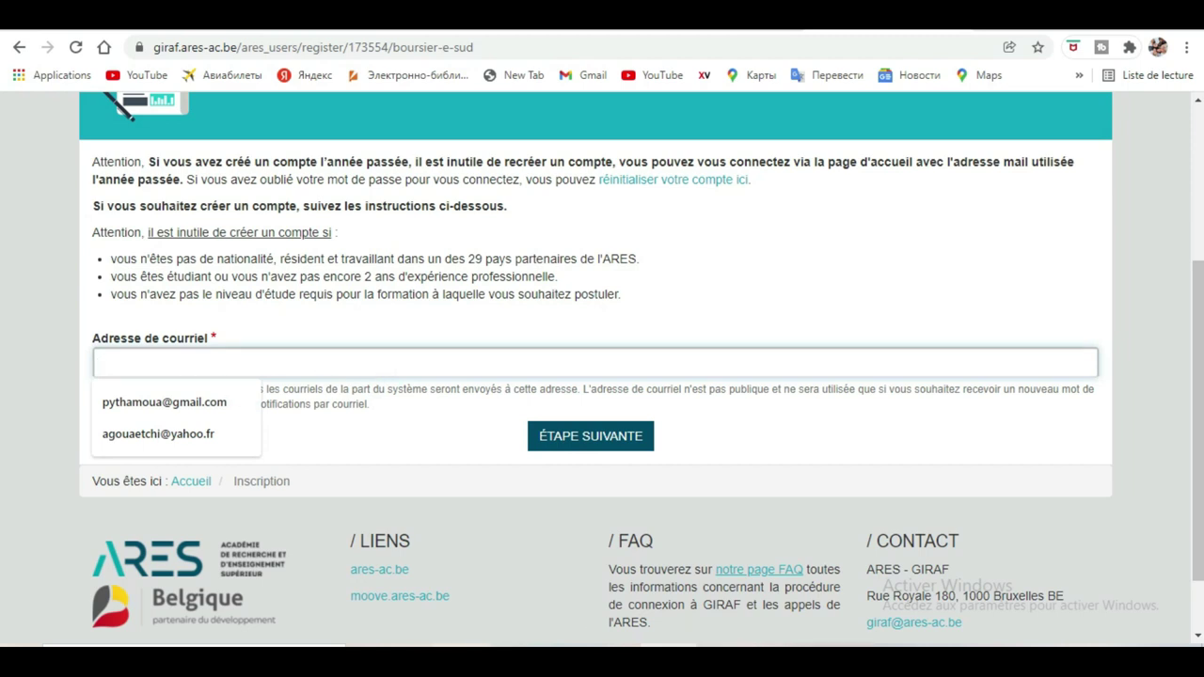
key(super+ctrl+o)
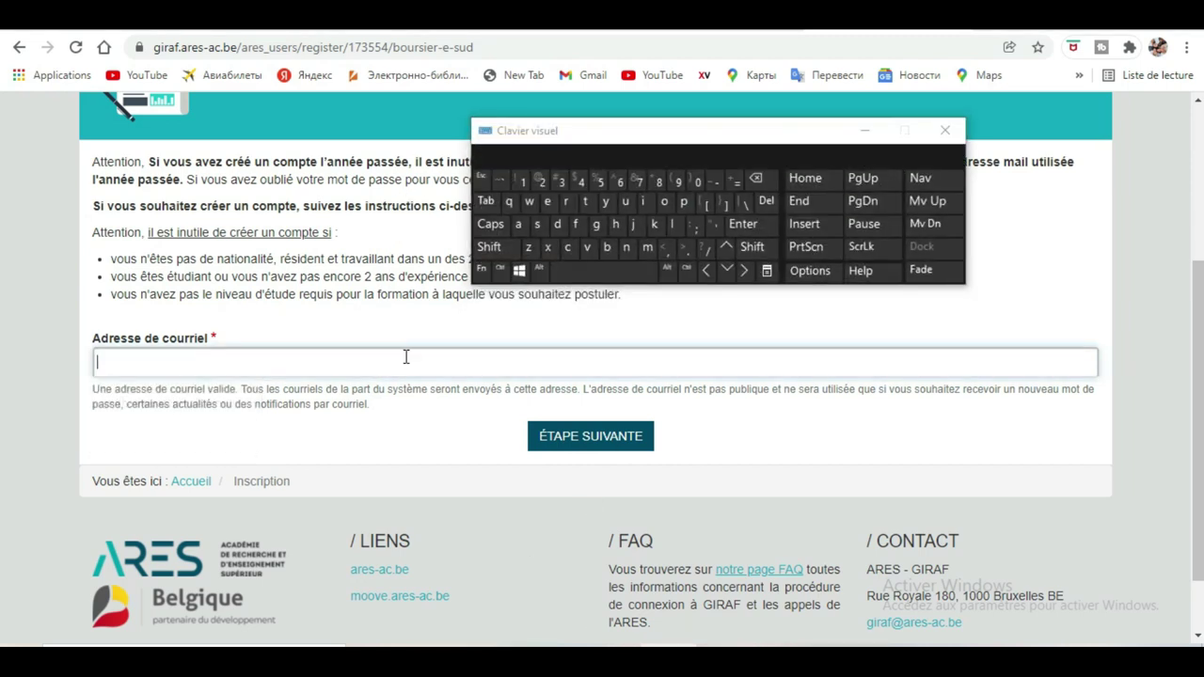
click(406, 356)
- Enter the applicant's e-mail address using the on-screen keyboard and submit it to continue to the next registration stage
click(648, 246)
click(665, 202)
click(628, 247)
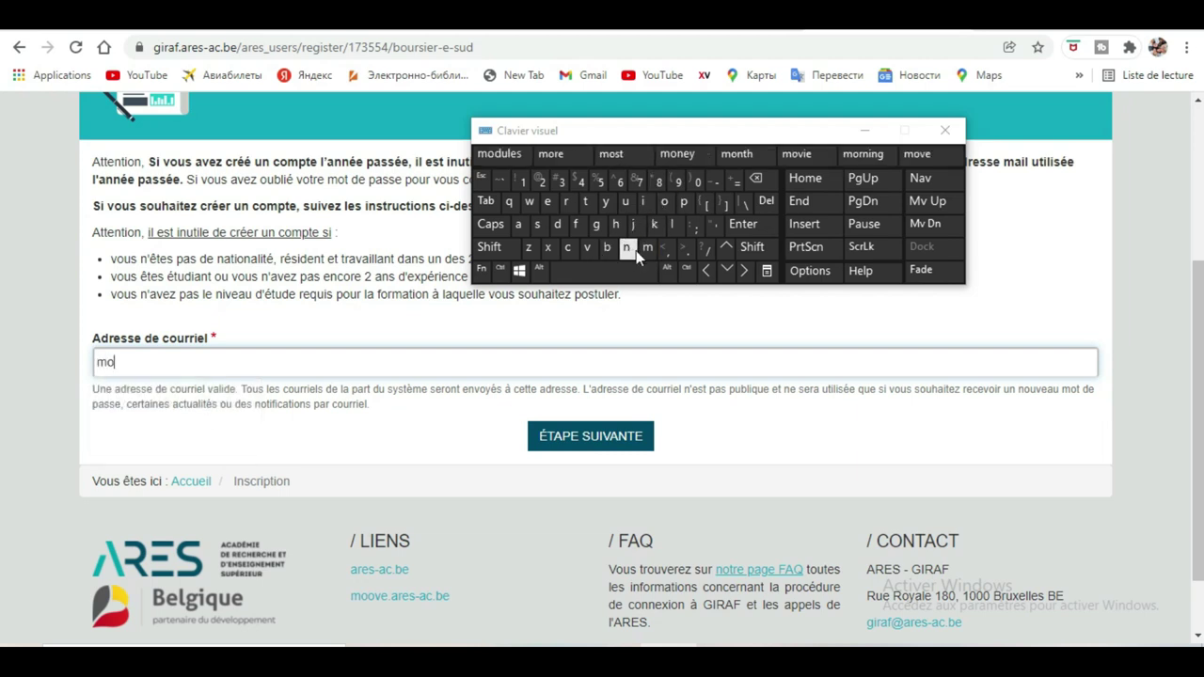
click(558, 224)
click(547, 201)
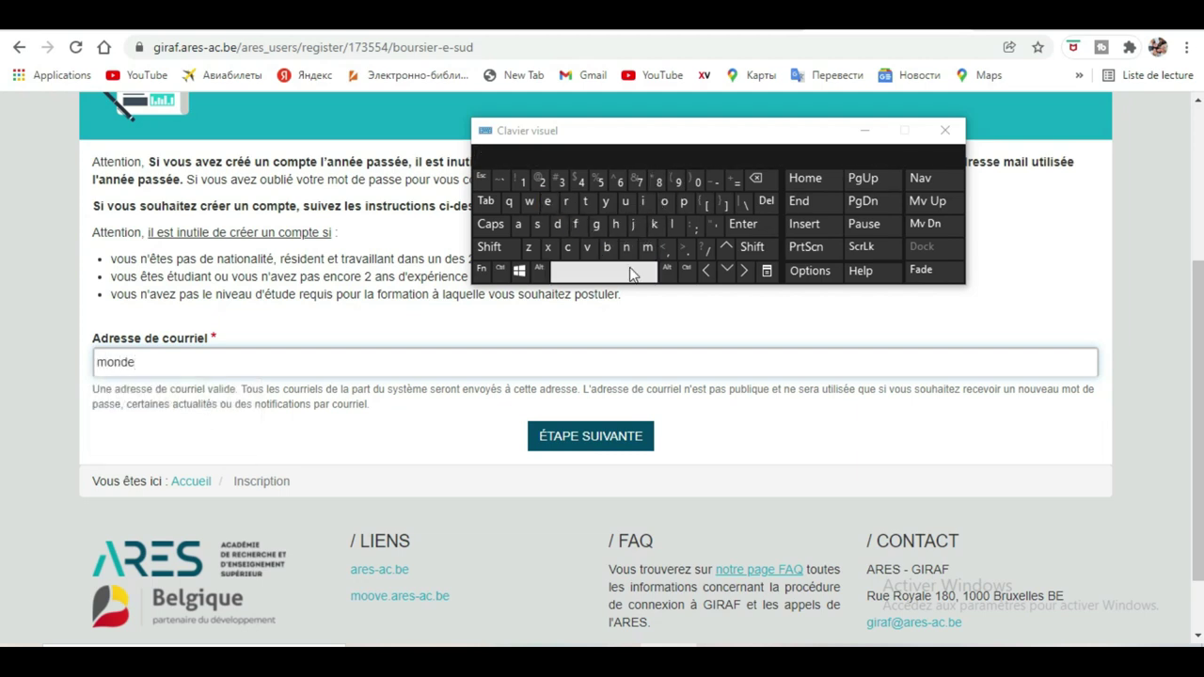
click(609, 249)
click(627, 203)
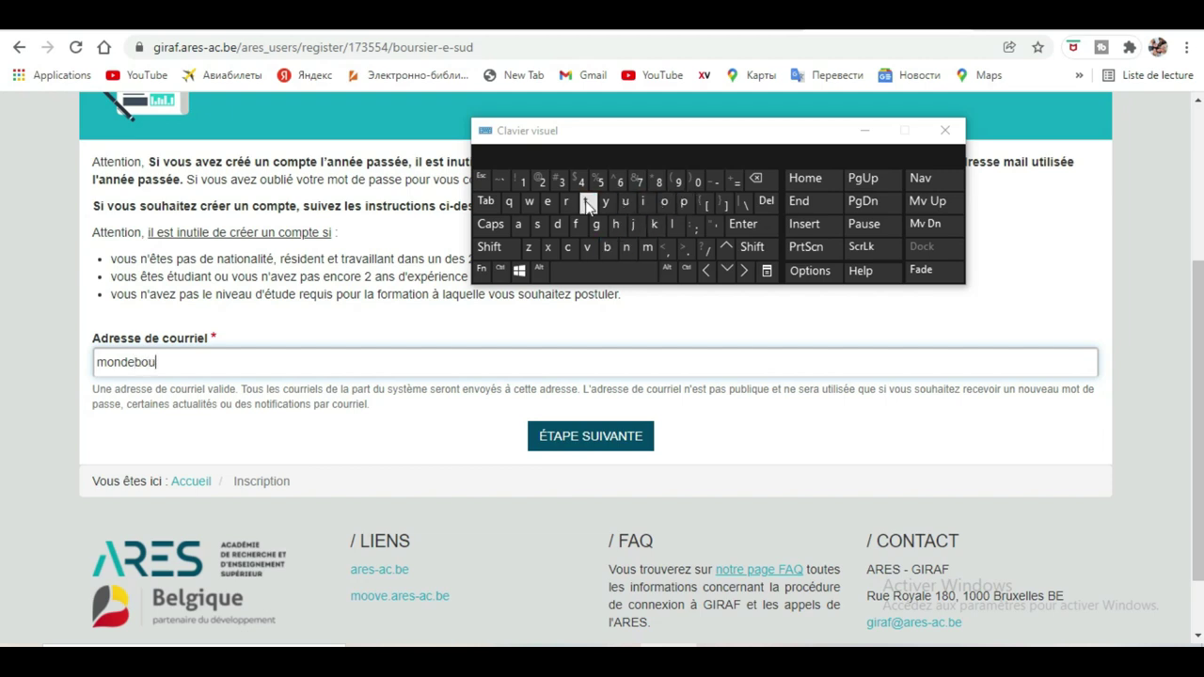
click(489, 247)
click(543, 179)
click(596, 228)
click(518, 224)
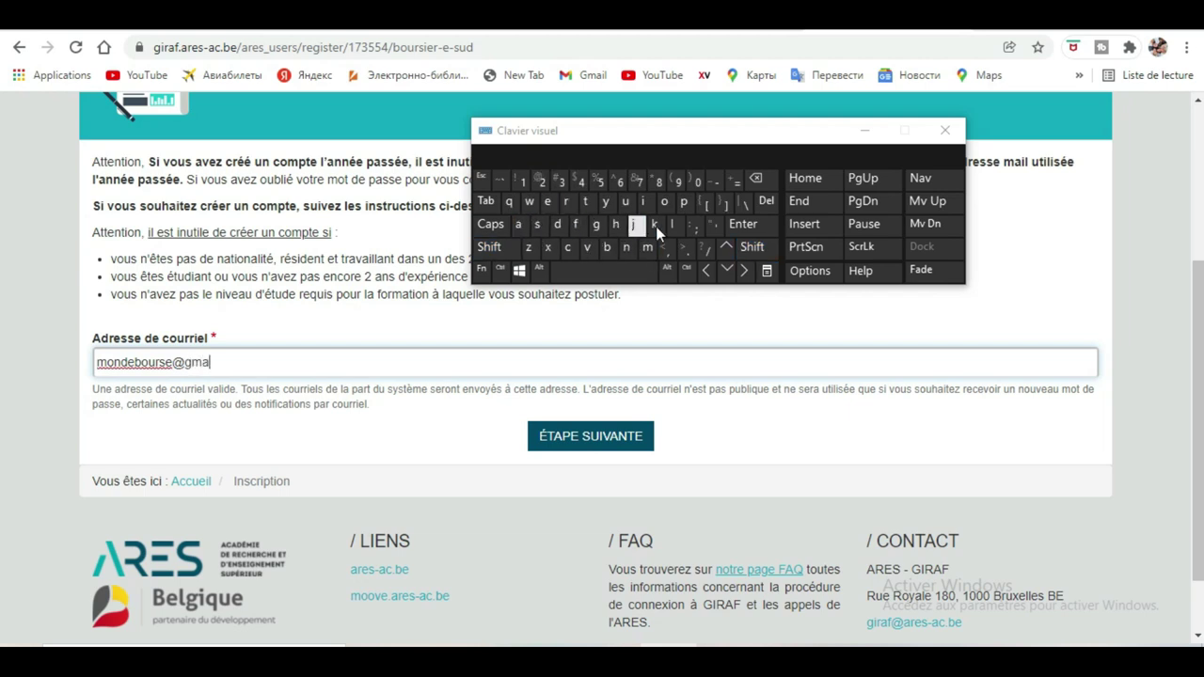
click(676, 225)
click(567, 247)
click(664, 201)
click(648, 251)
click(569, 438)
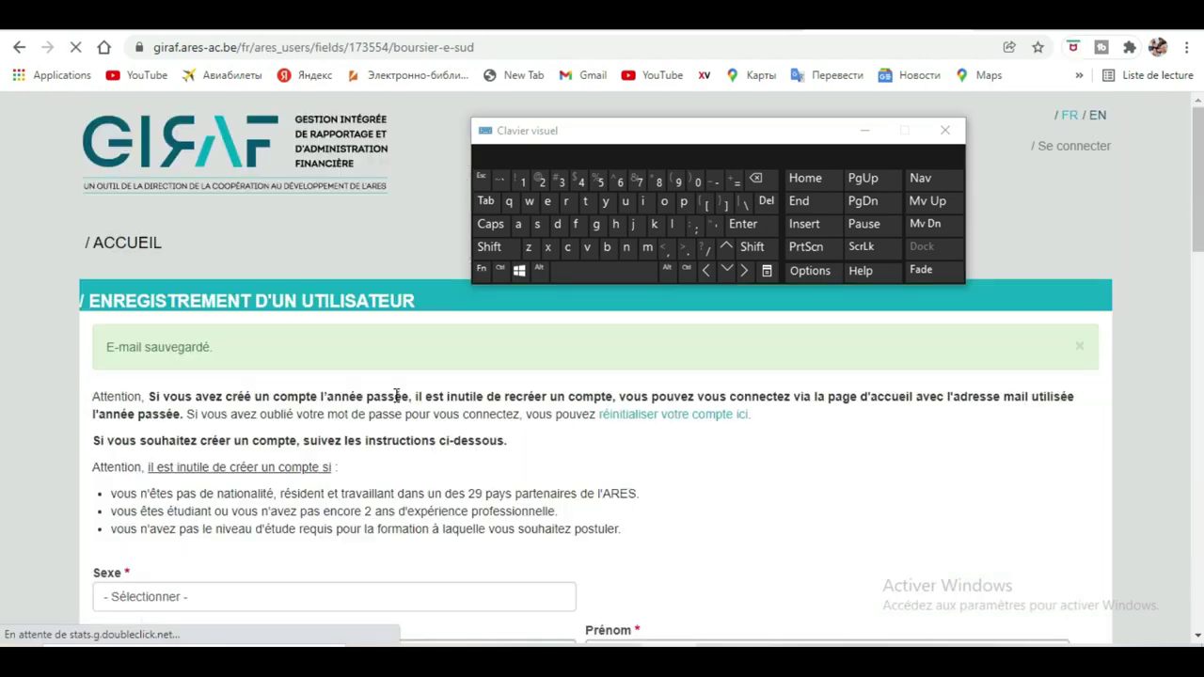
- Move the on-screen keyboard out of the way and examine the three conditions under which creating an account is pointless
scroll(384, 386, down, 5)
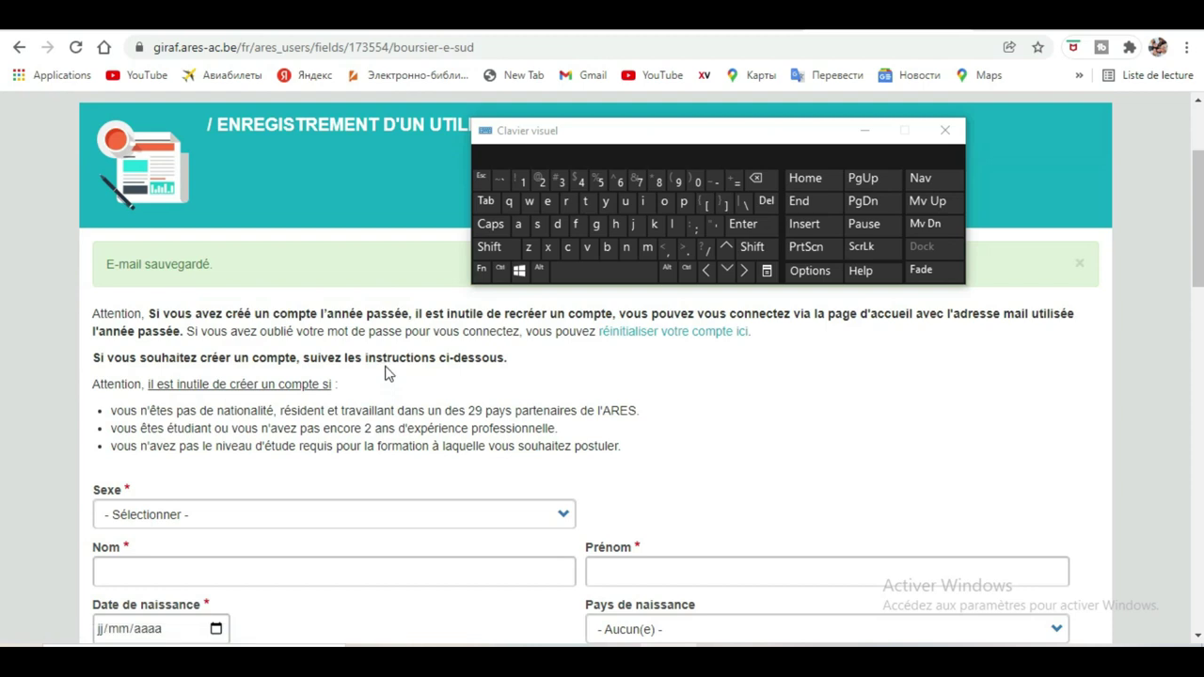
drag(747, 129, 632, 41)
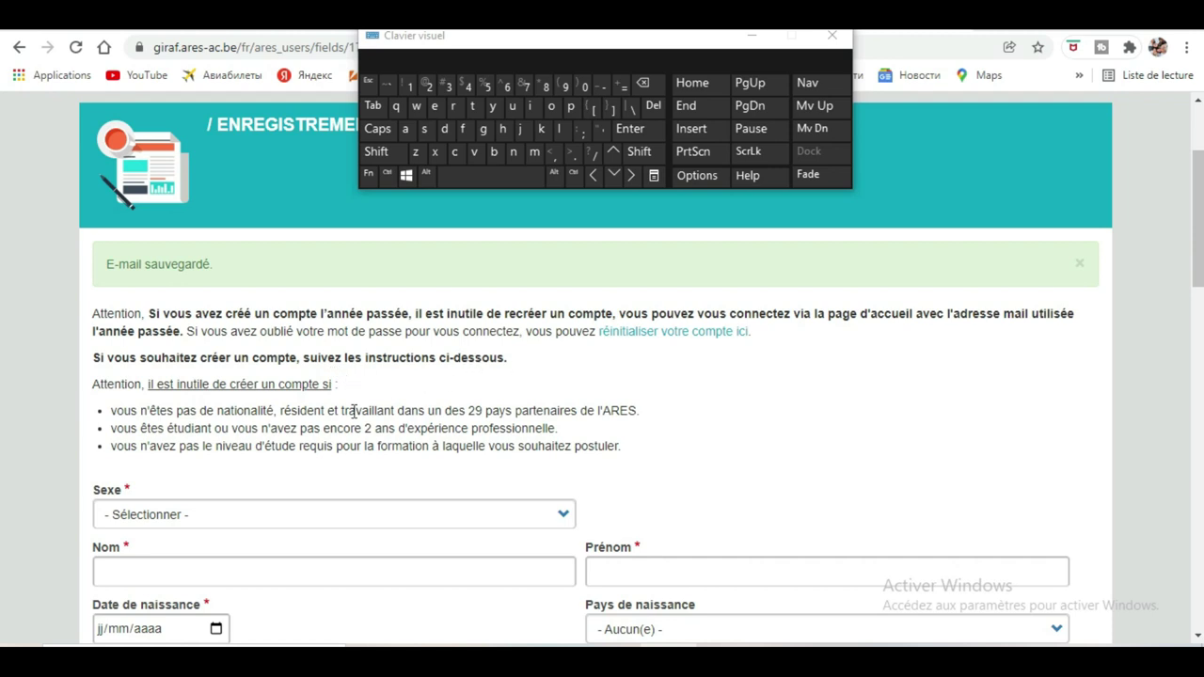
scroll(519, 405, down, 1)
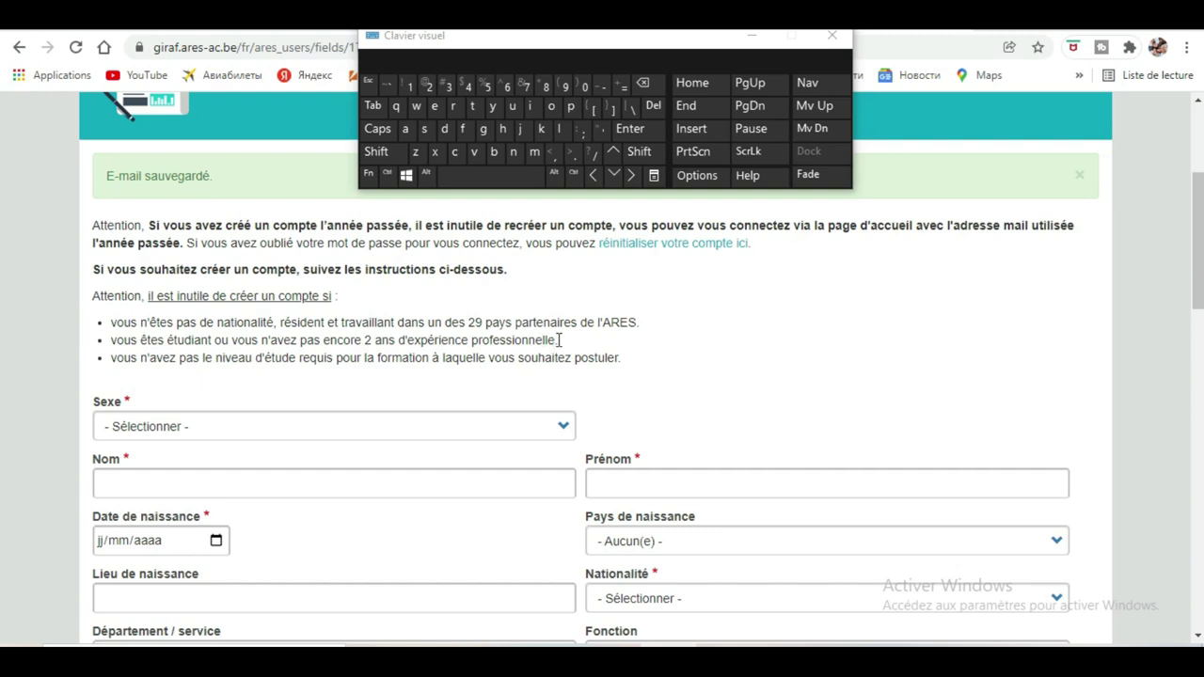
drag(559, 341, 93, 349)
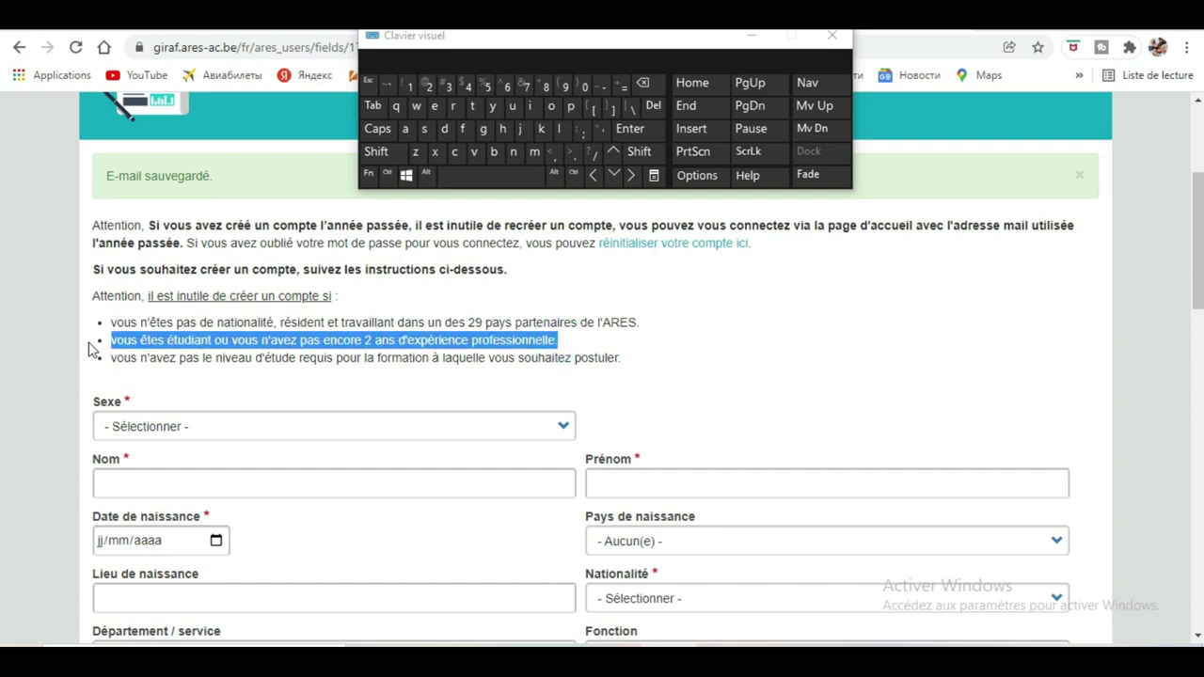
click(637, 356)
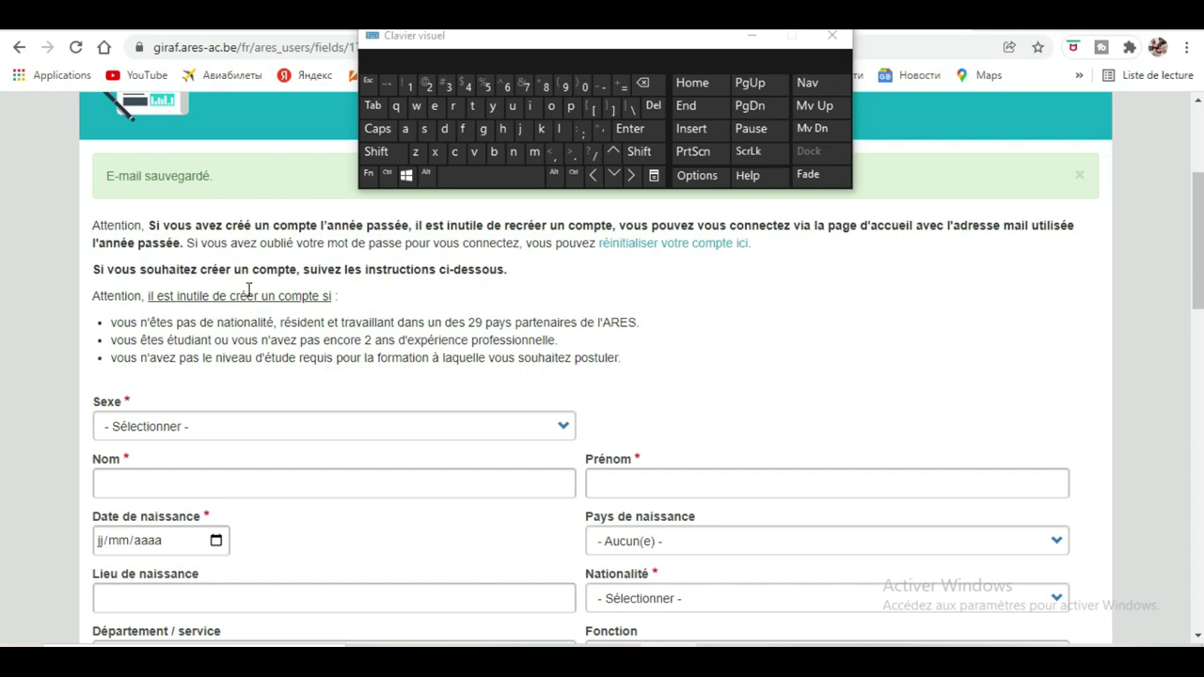
drag(109, 325, 607, 360)
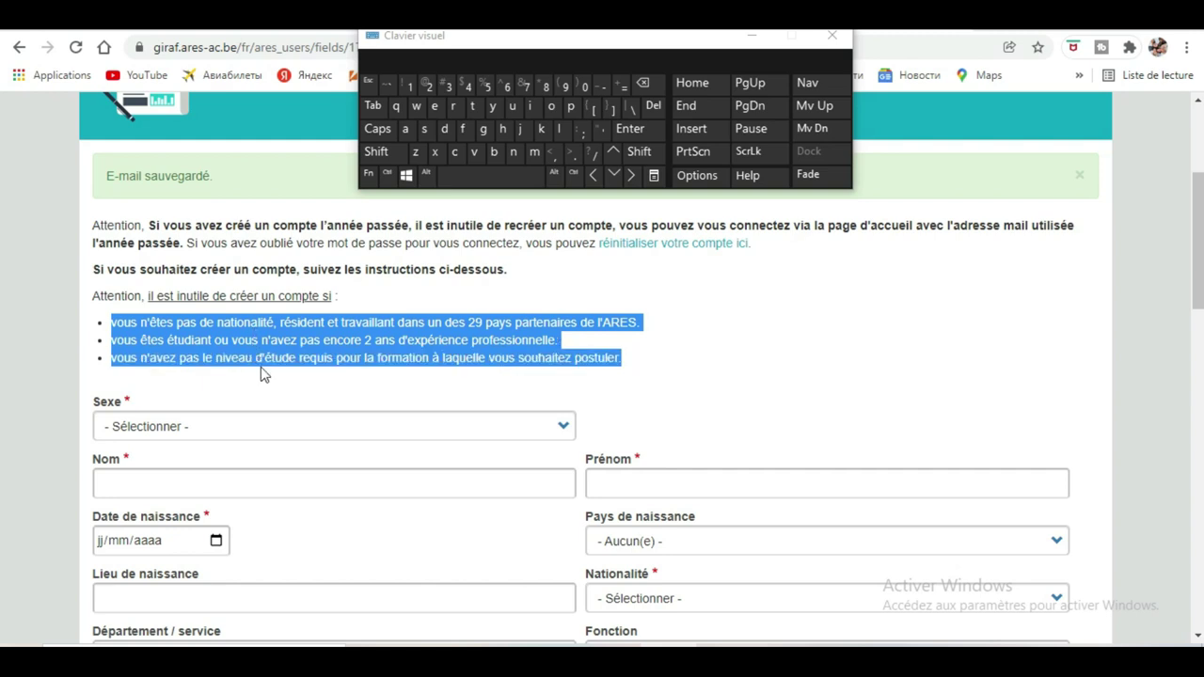
click(693, 341)
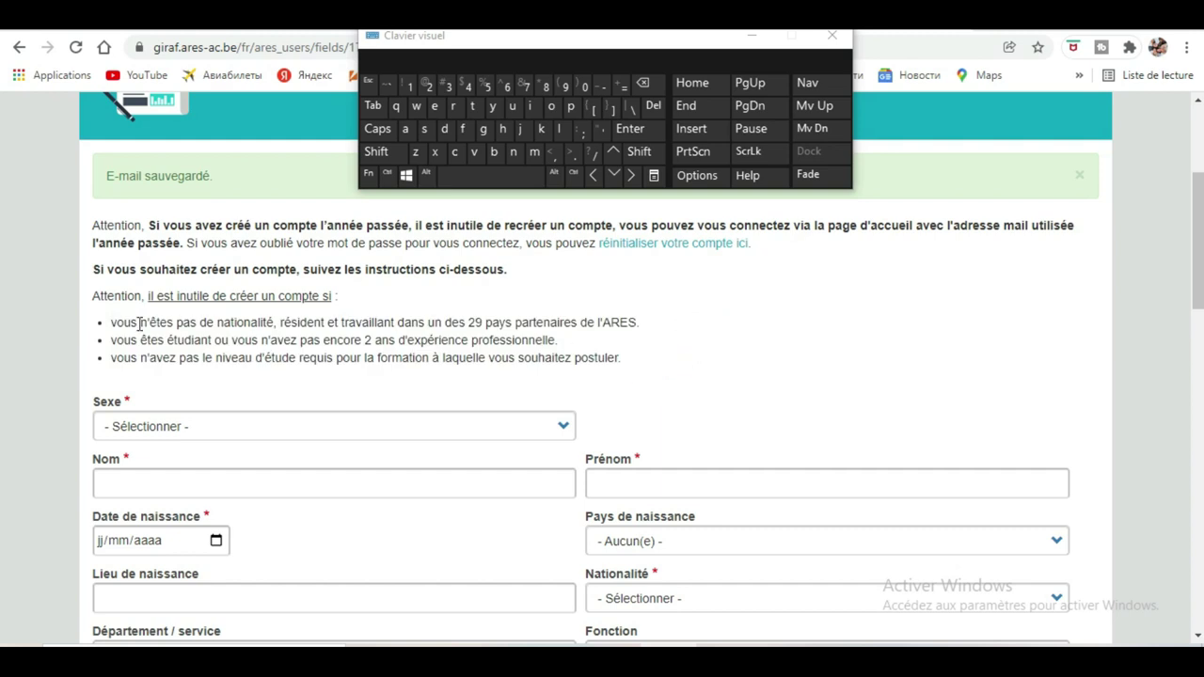
drag(120, 321, 486, 323)
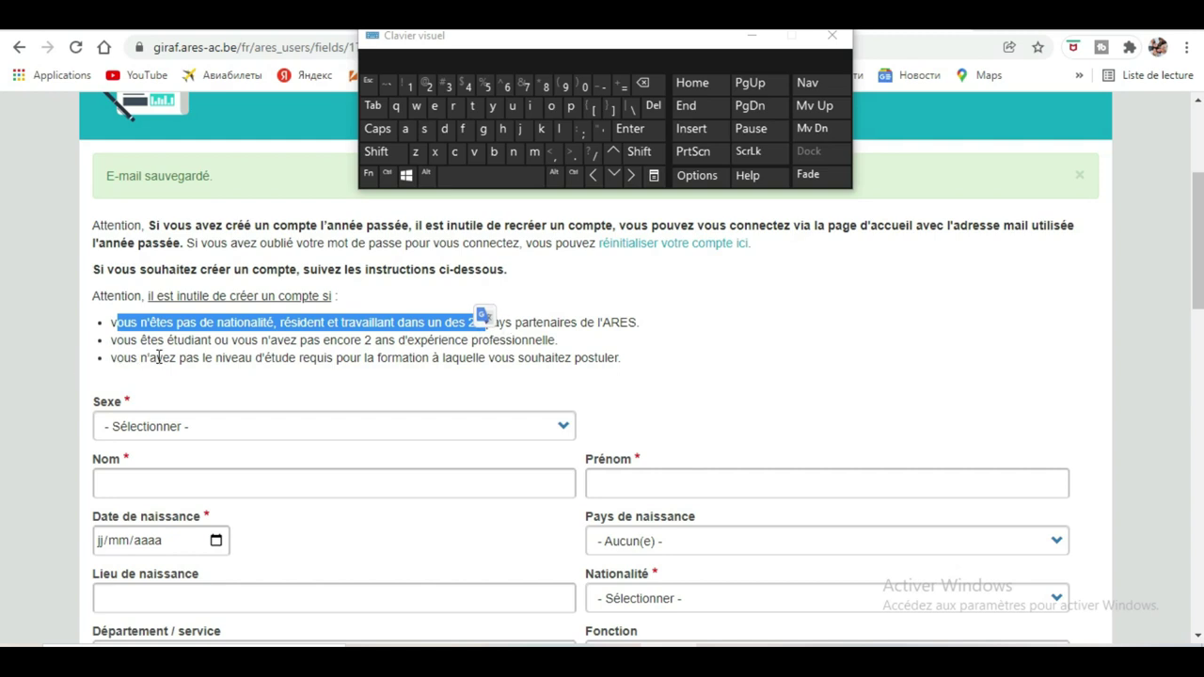
- Look through the user registration form from the personal details down to the CAPTCHA and back
scroll(681, 369, down, 2)
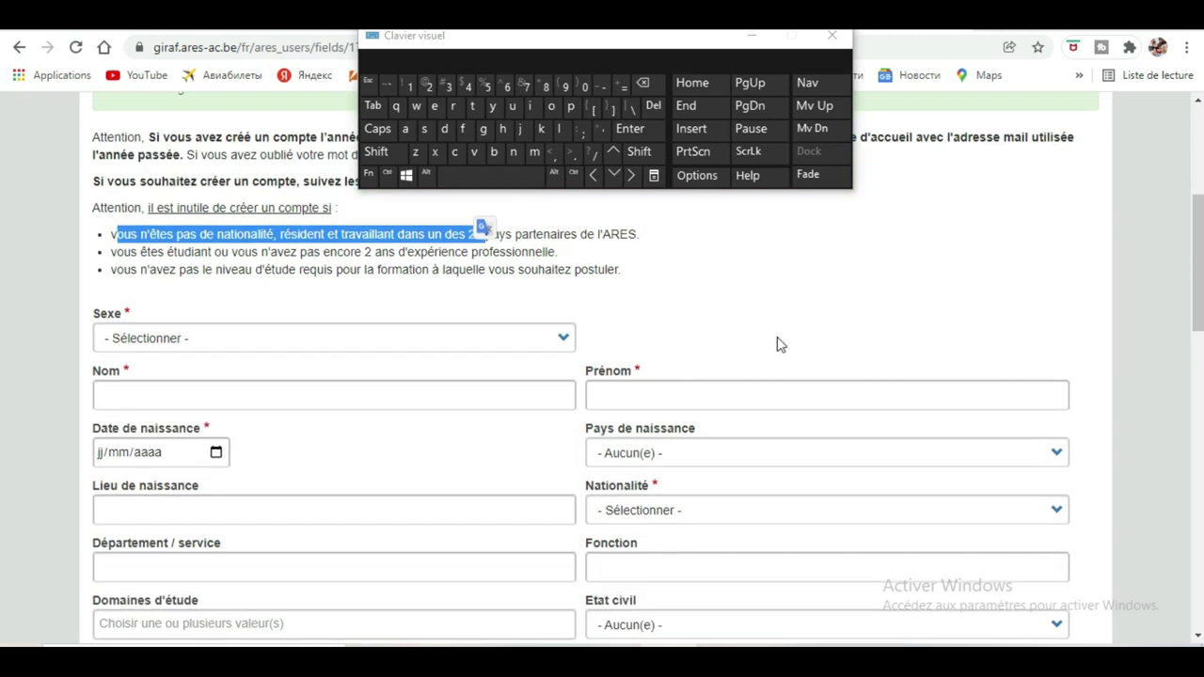
scroll(736, 366, down, 6)
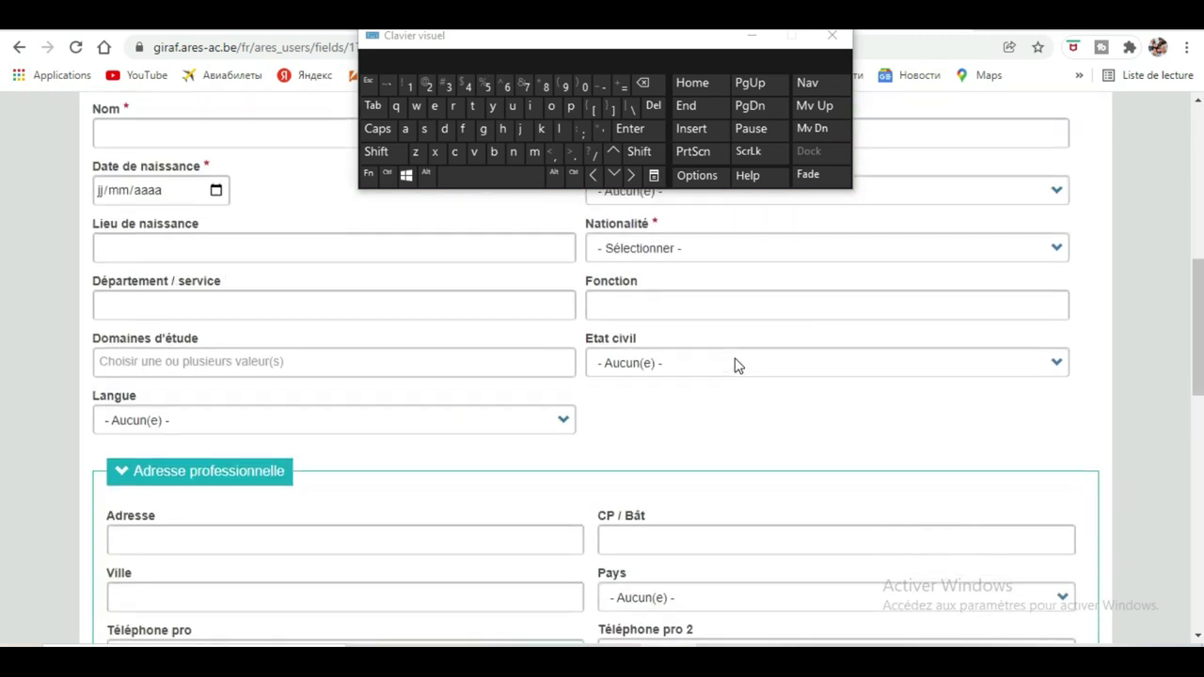
scroll(736, 366, down, 10)
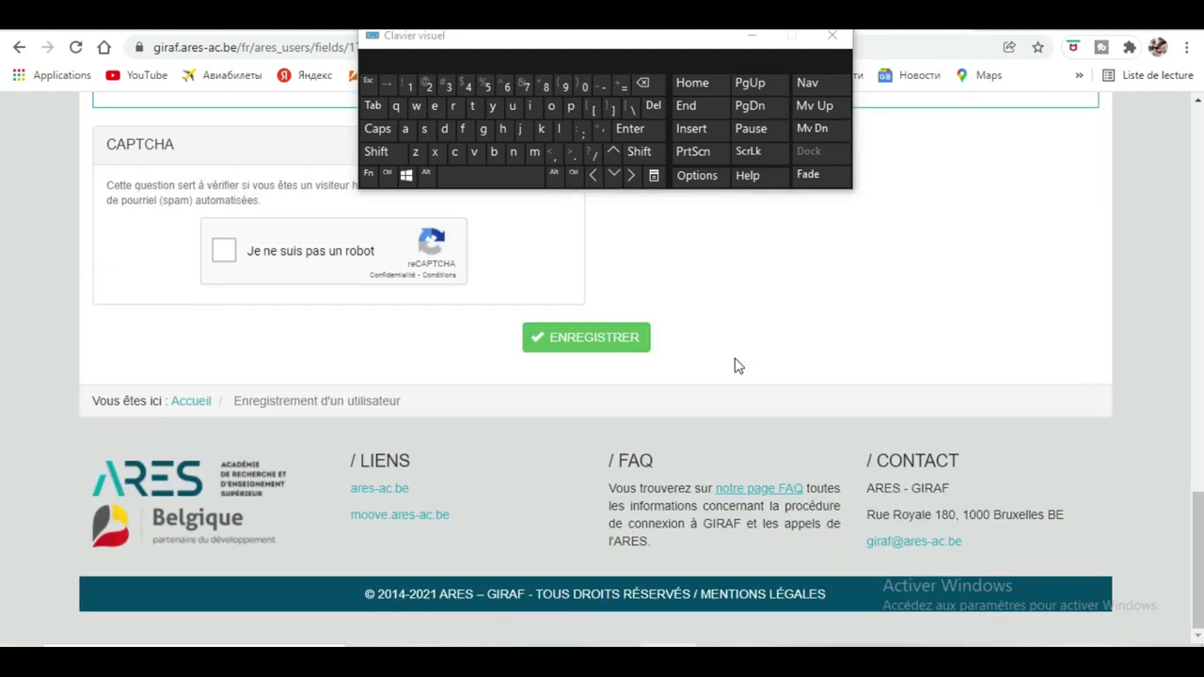
scroll(737, 366, up, 15)
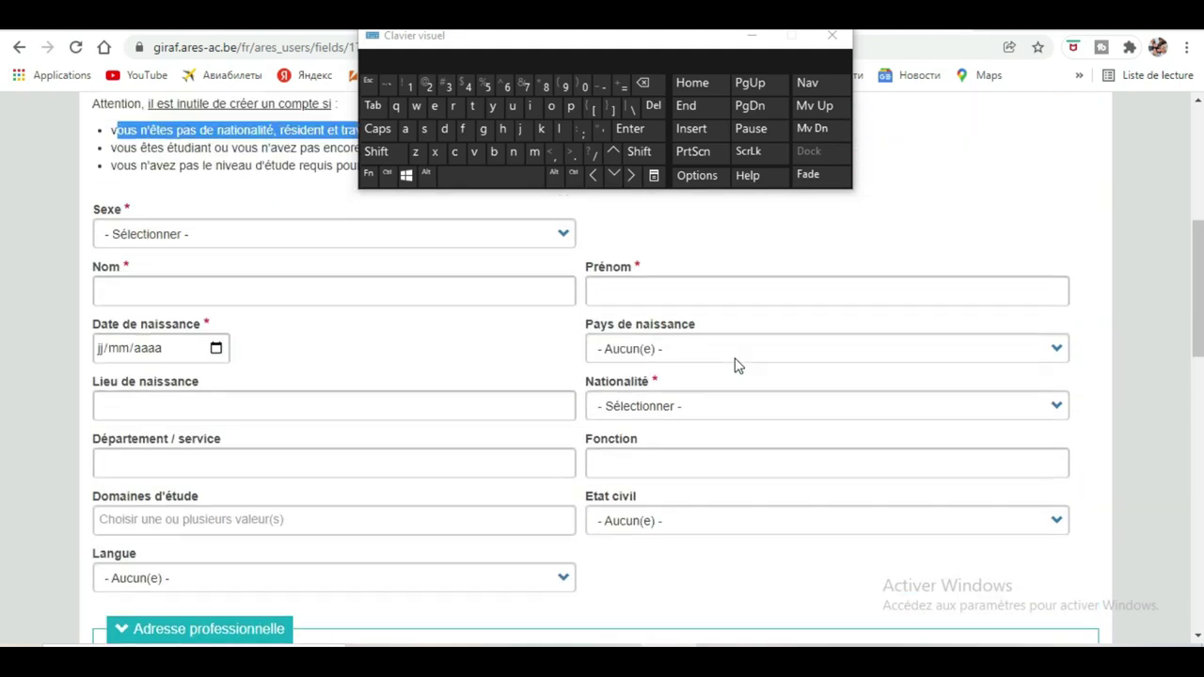
scroll(737, 358, down, 4)
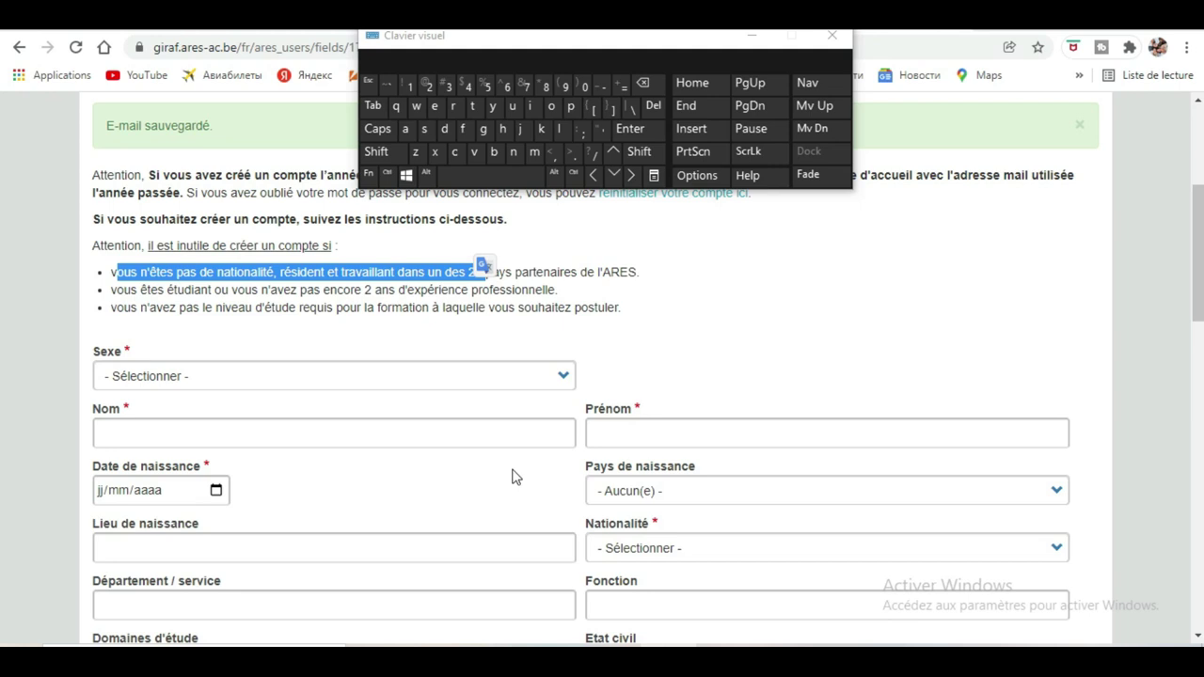
- Set Sexe to Homme and enter the applicant's surname in the Nom field using the on-screen keyboard
click(547, 379)
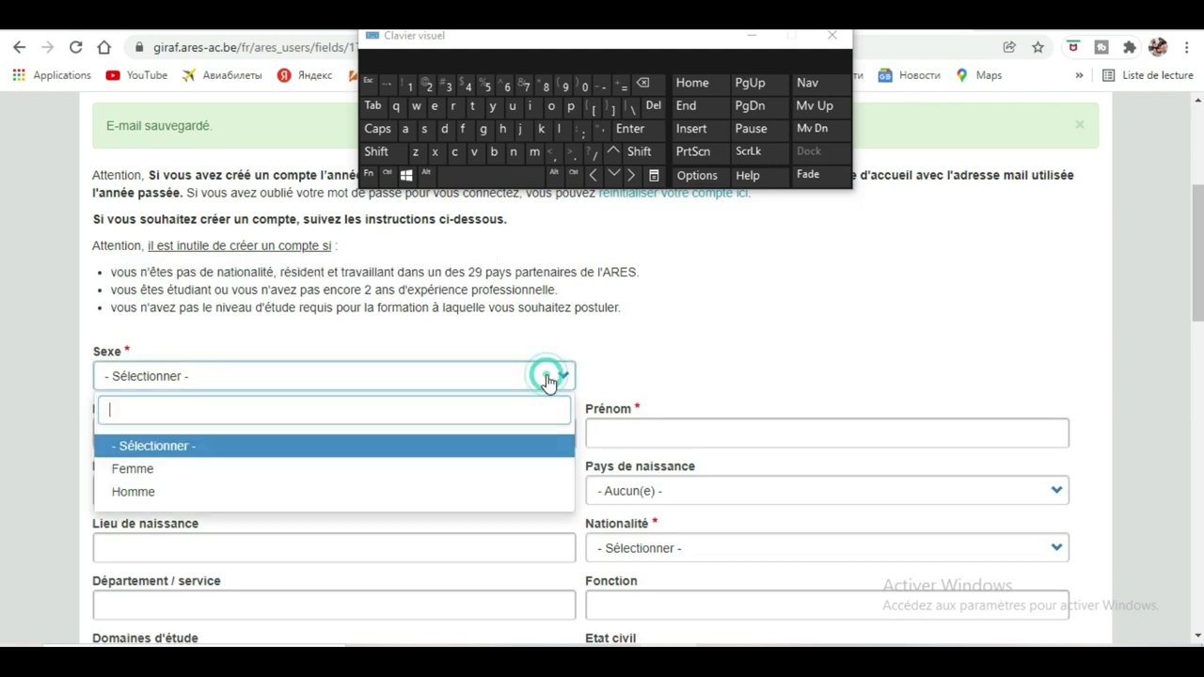
click(368, 491)
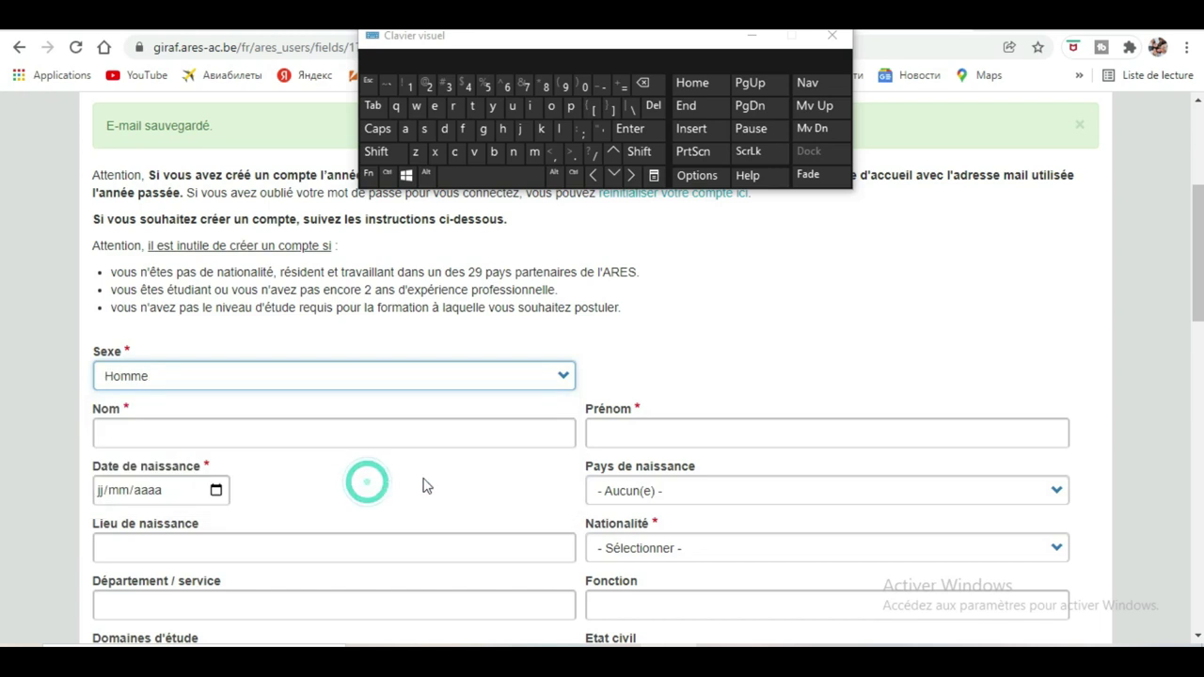
click(511, 436)
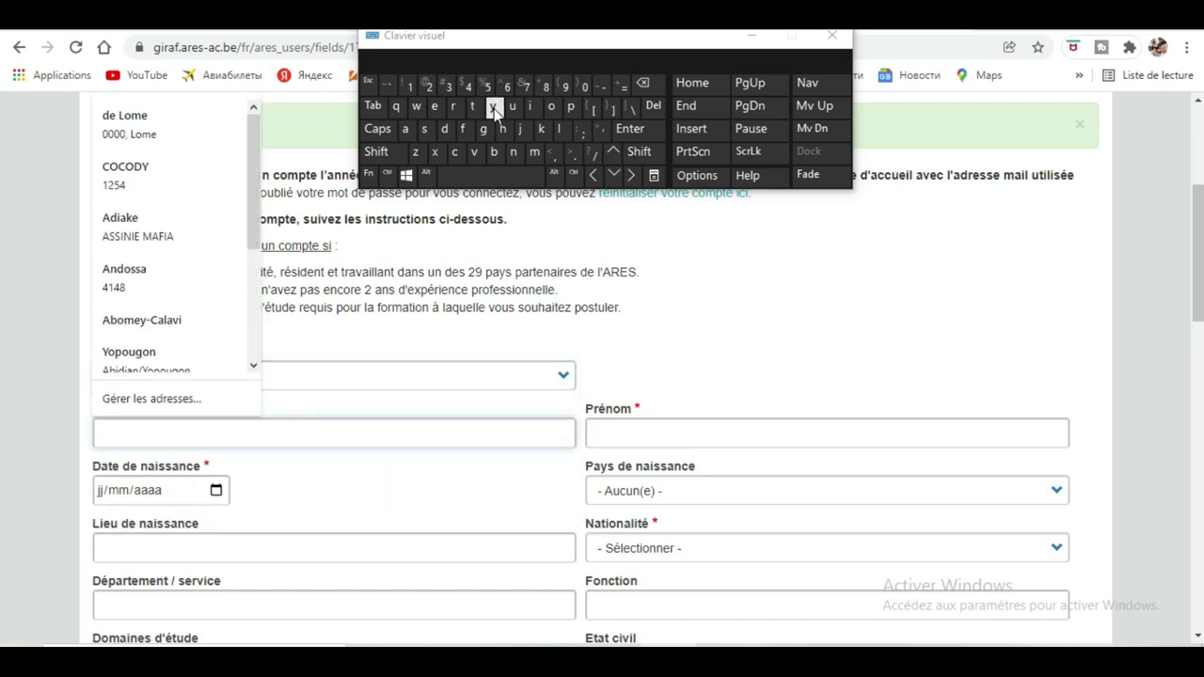
click(388, 152)
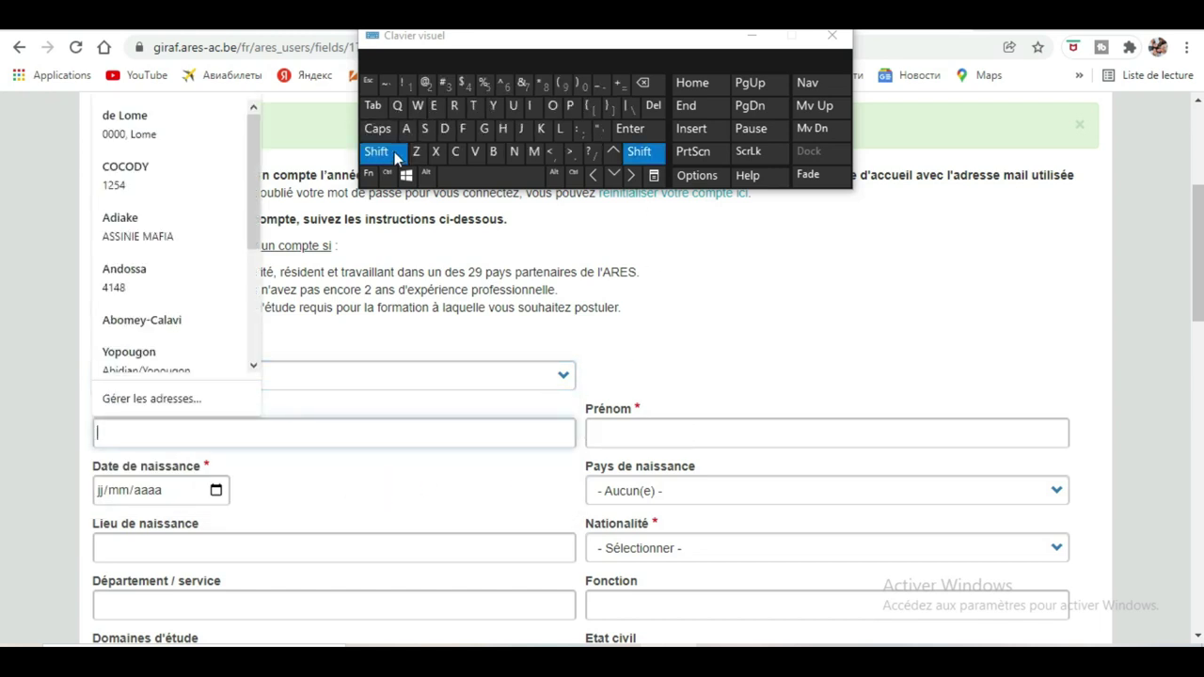
click(474, 151)
click(417, 105)
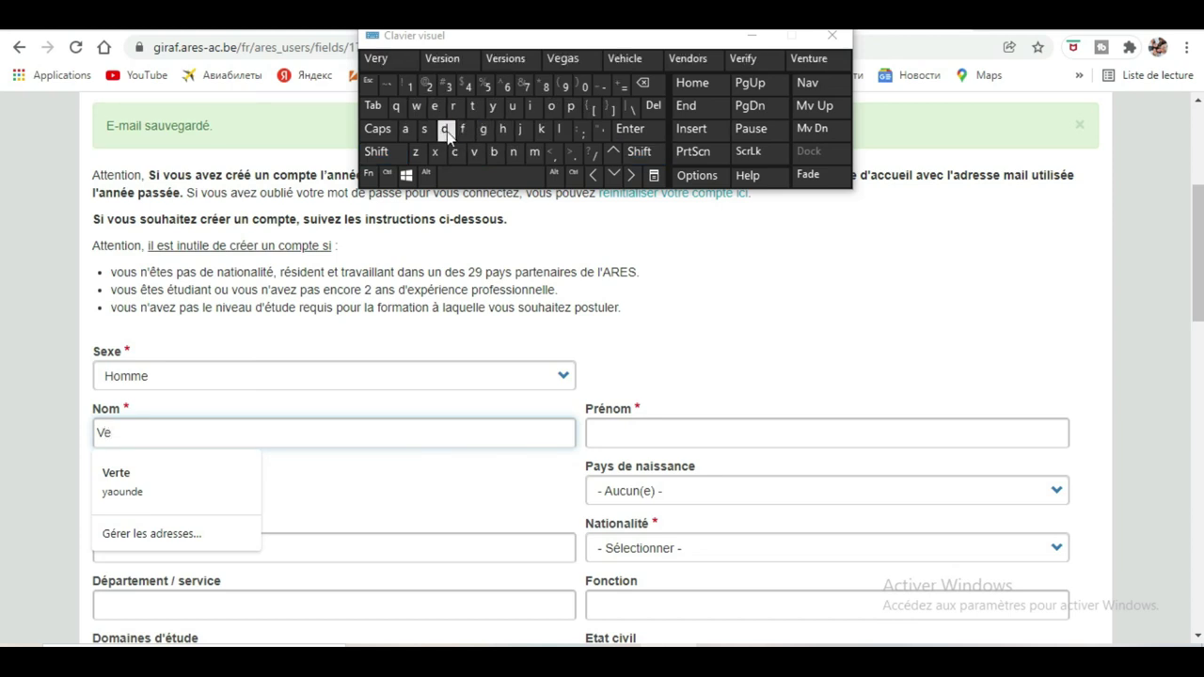
click(446, 132)
click(553, 110)
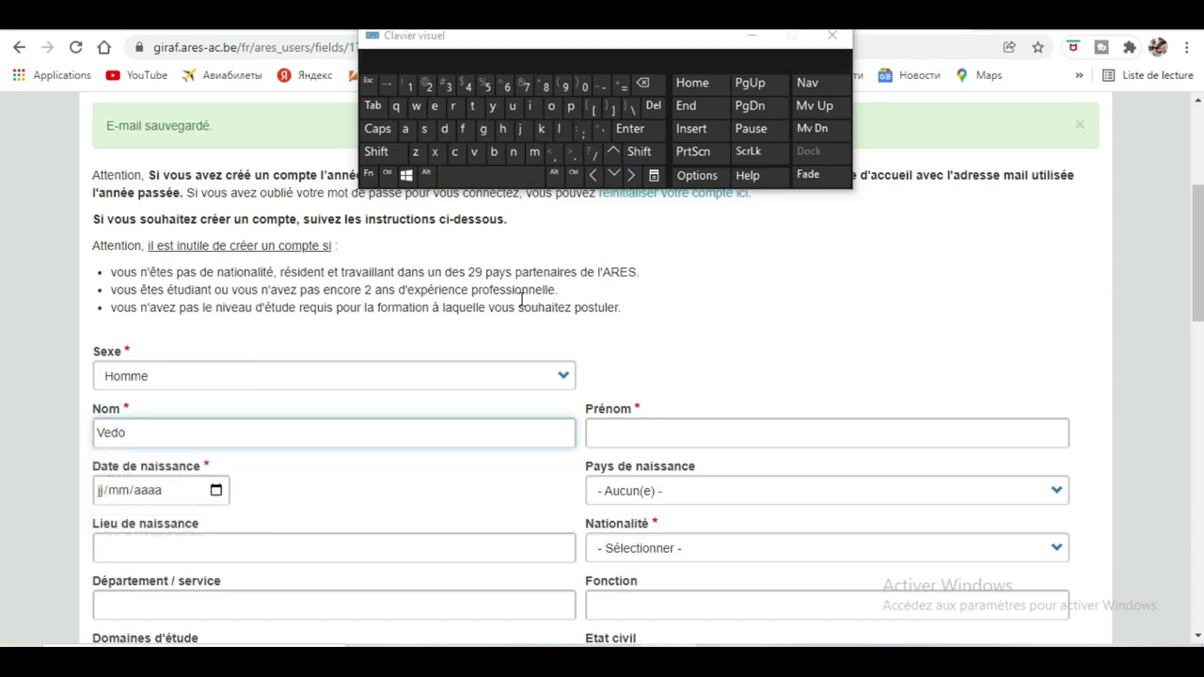
- Enter the applicant's first name in the Prénom field using the on-screen keyboard
click(689, 428)
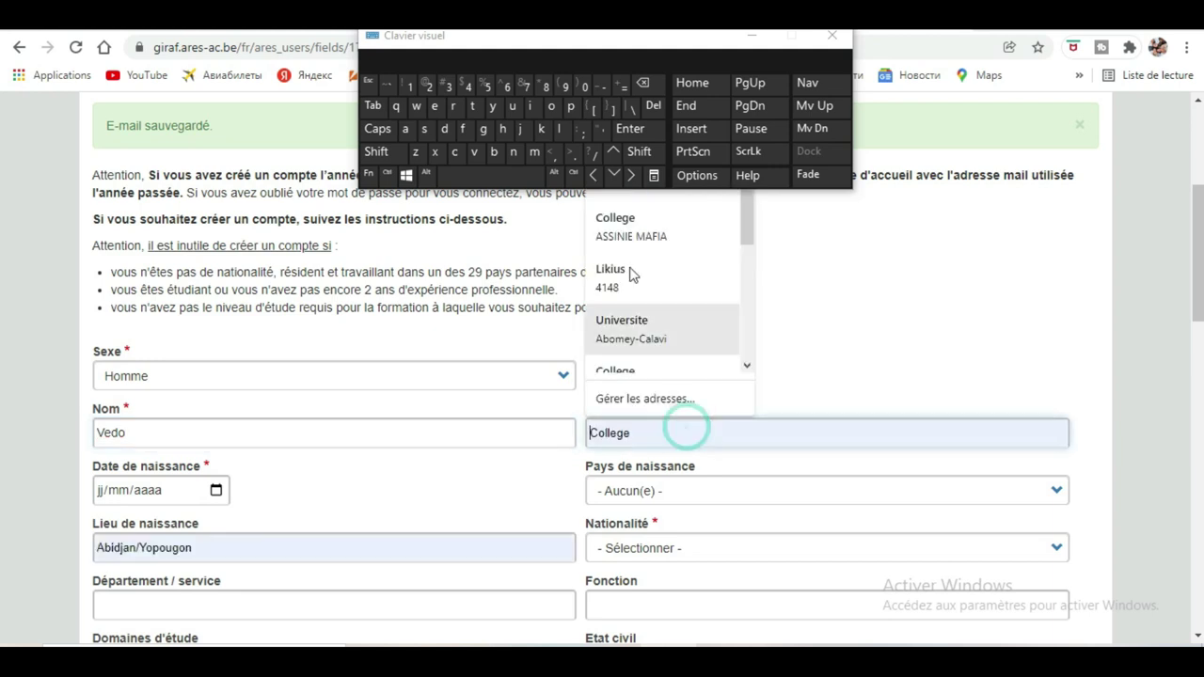
click(534, 152)
click(551, 108)
click(531, 107)
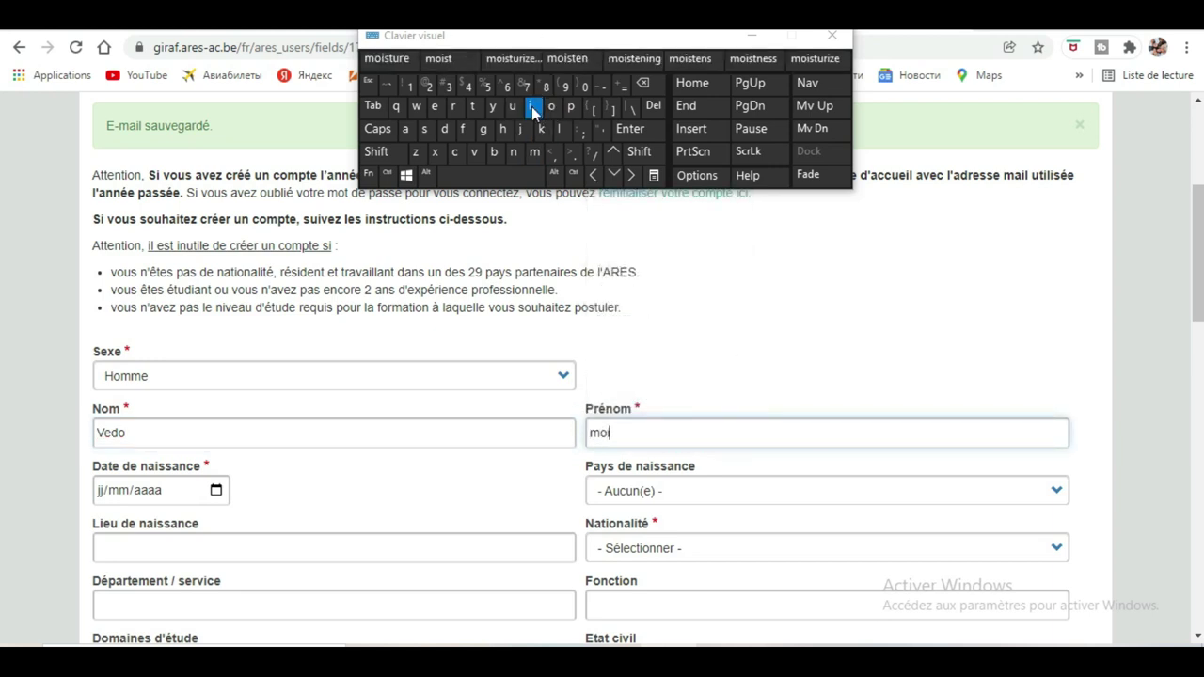
click(434, 107)
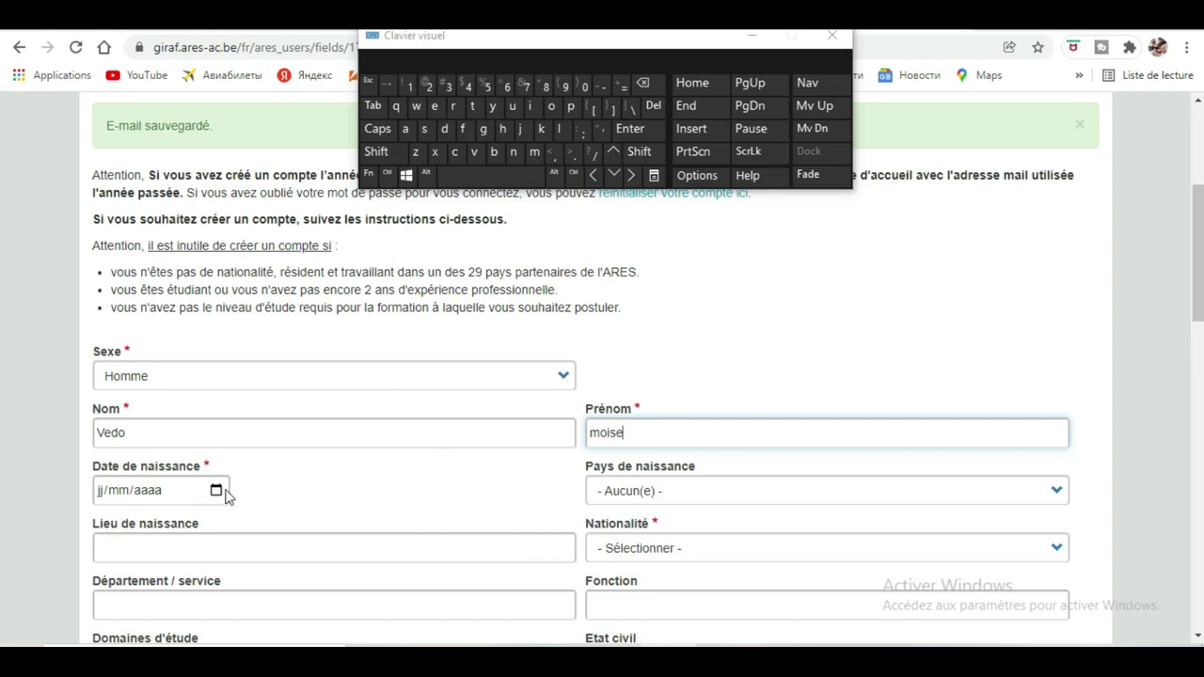
- Set Date de naissance to the applicant's birth date using the calendar picker
click(216, 491)
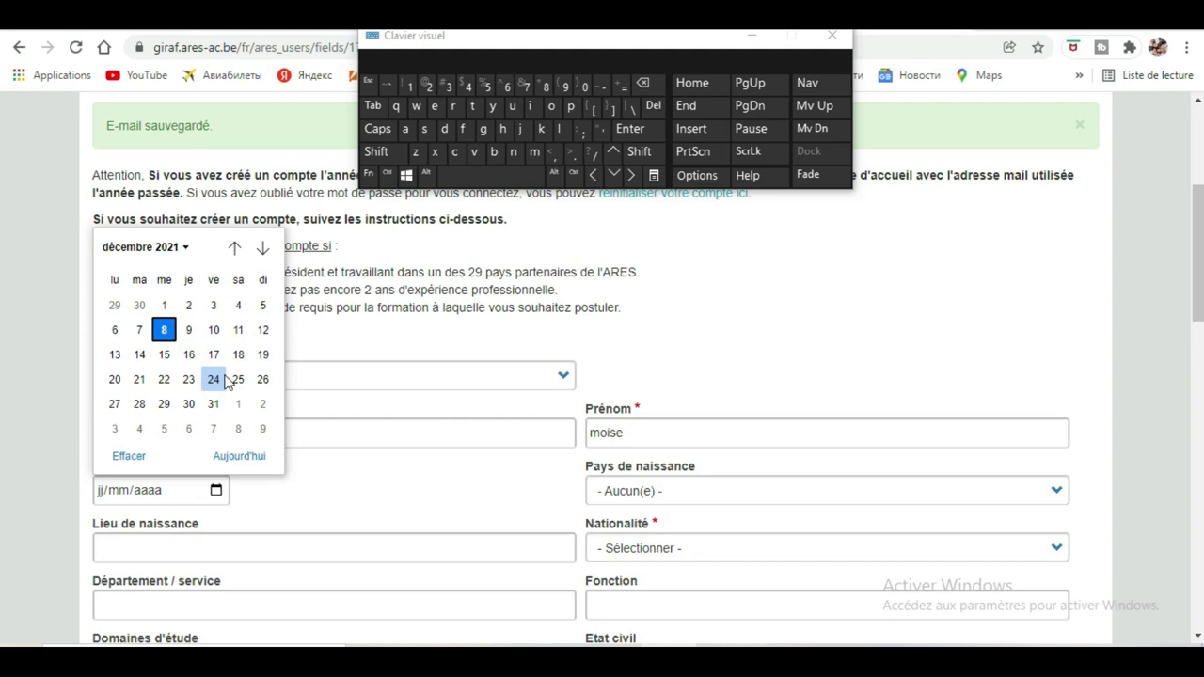
click(184, 250)
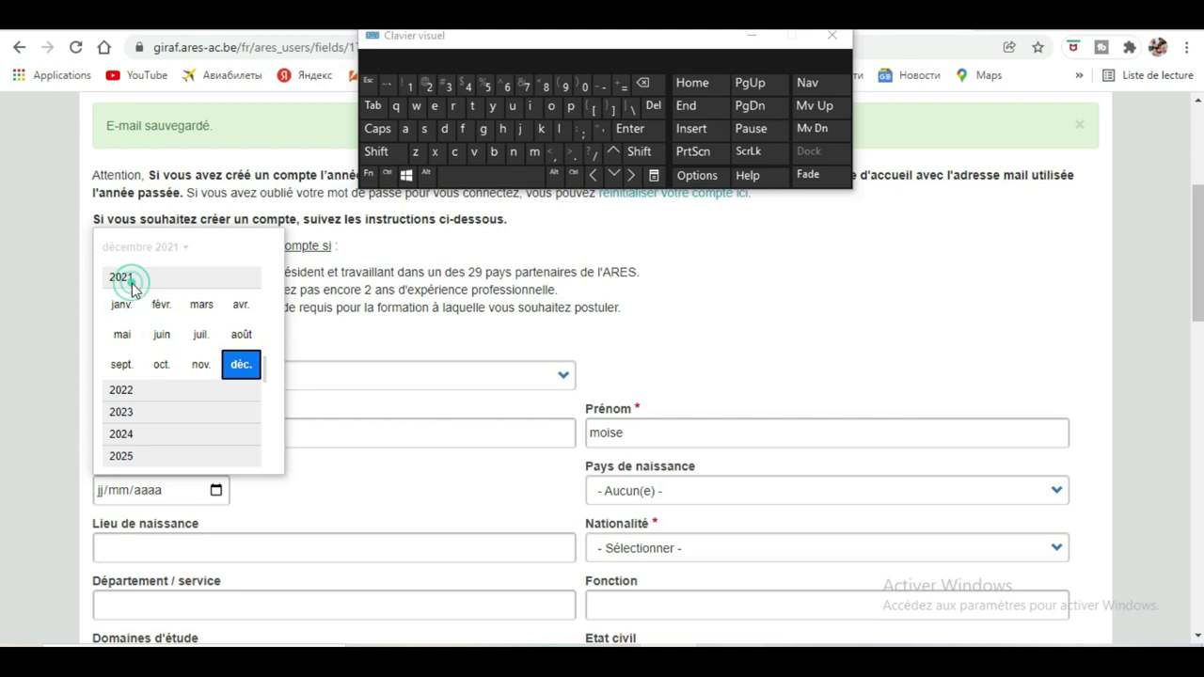
scroll(183, 416, down, 1)
scroll(183, 416, down, 1)
scroll(184, 416, up, 1)
scroll(183, 416, down, 2)
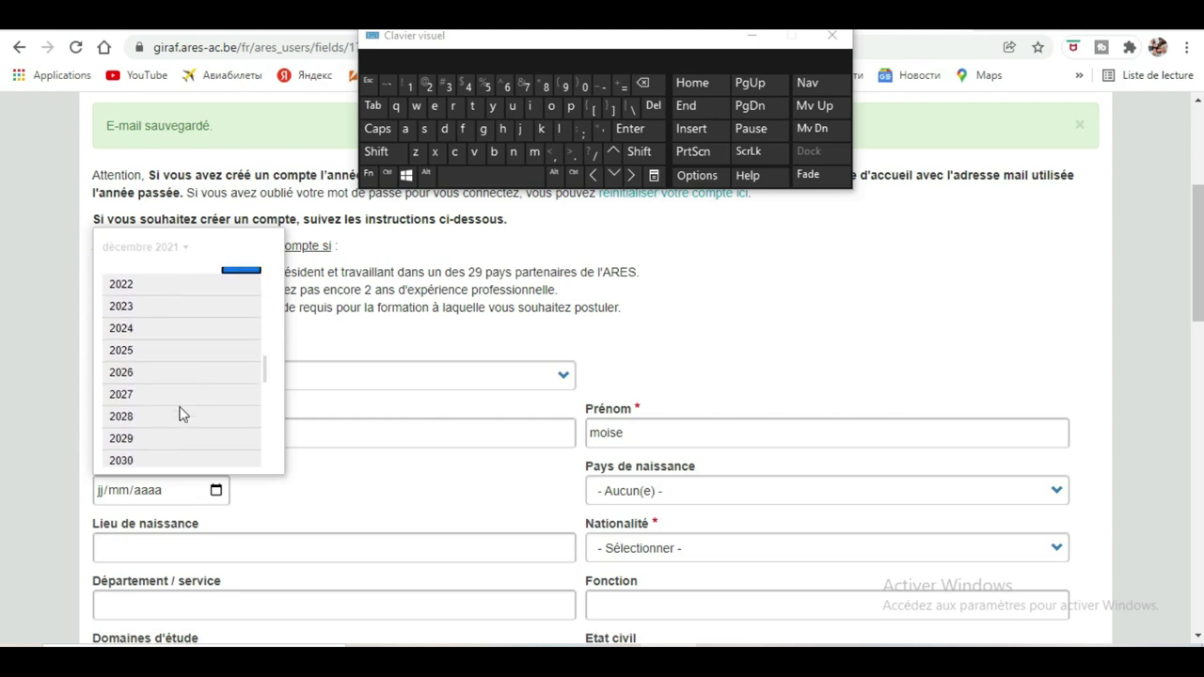
scroll(183, 416, up, 3)
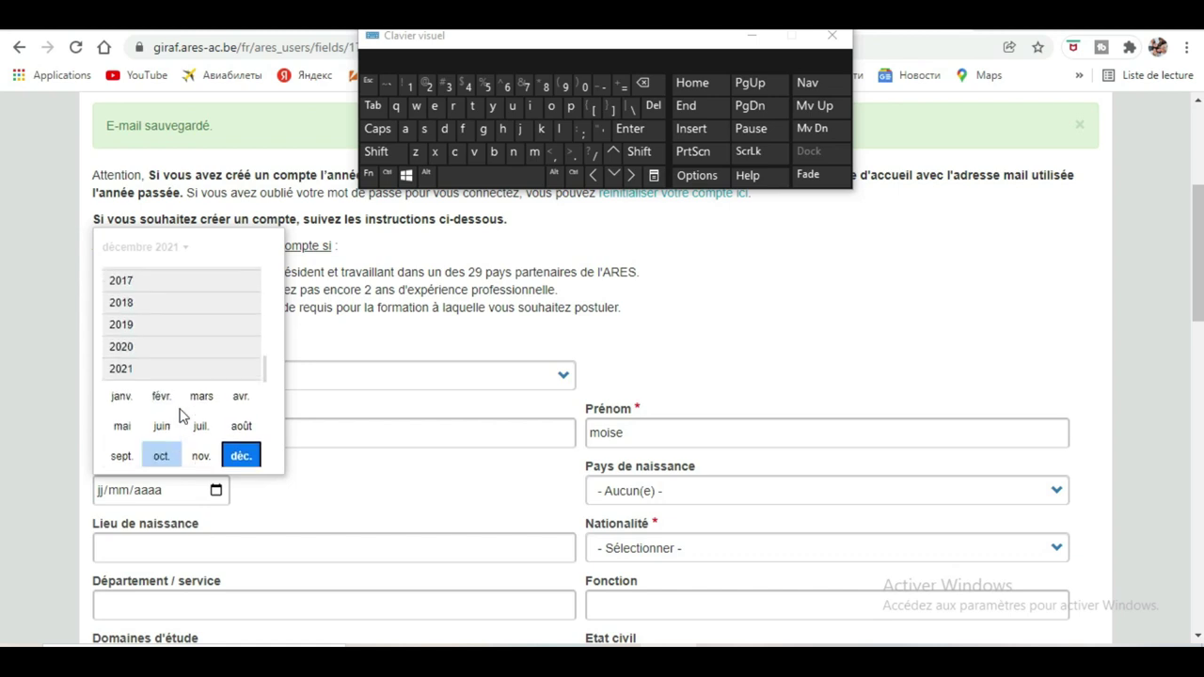
scroll(172, 390, up, 3)
scroll(173, 390, up, 3)
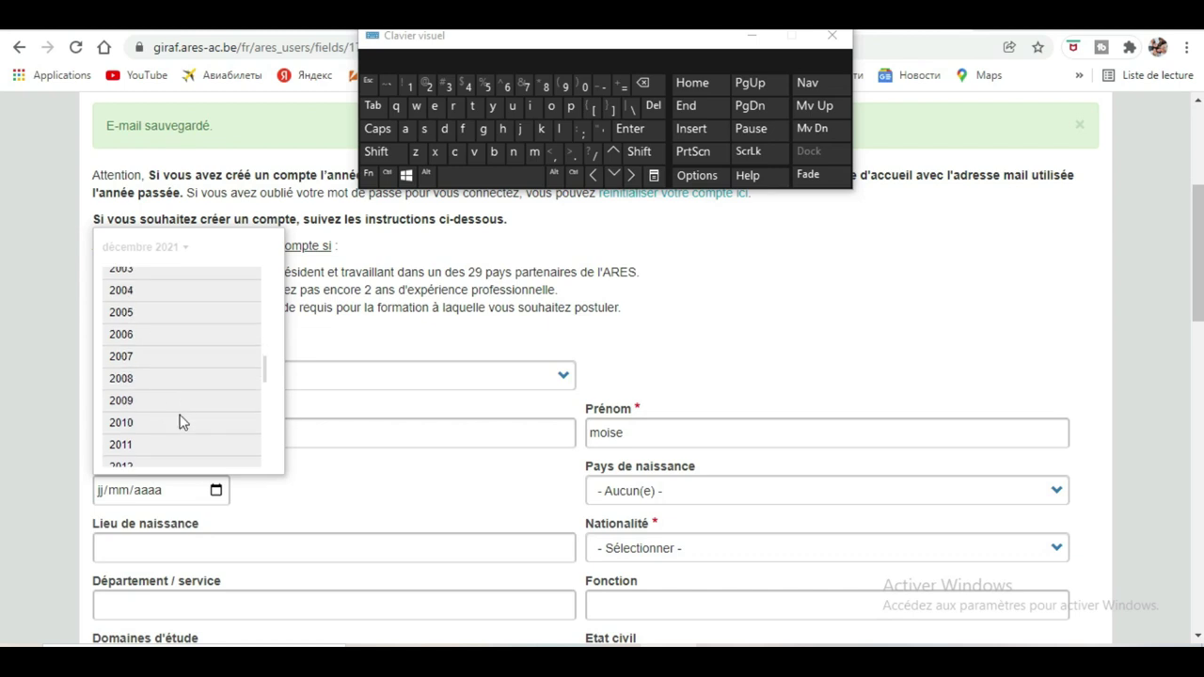
click(160, 292)
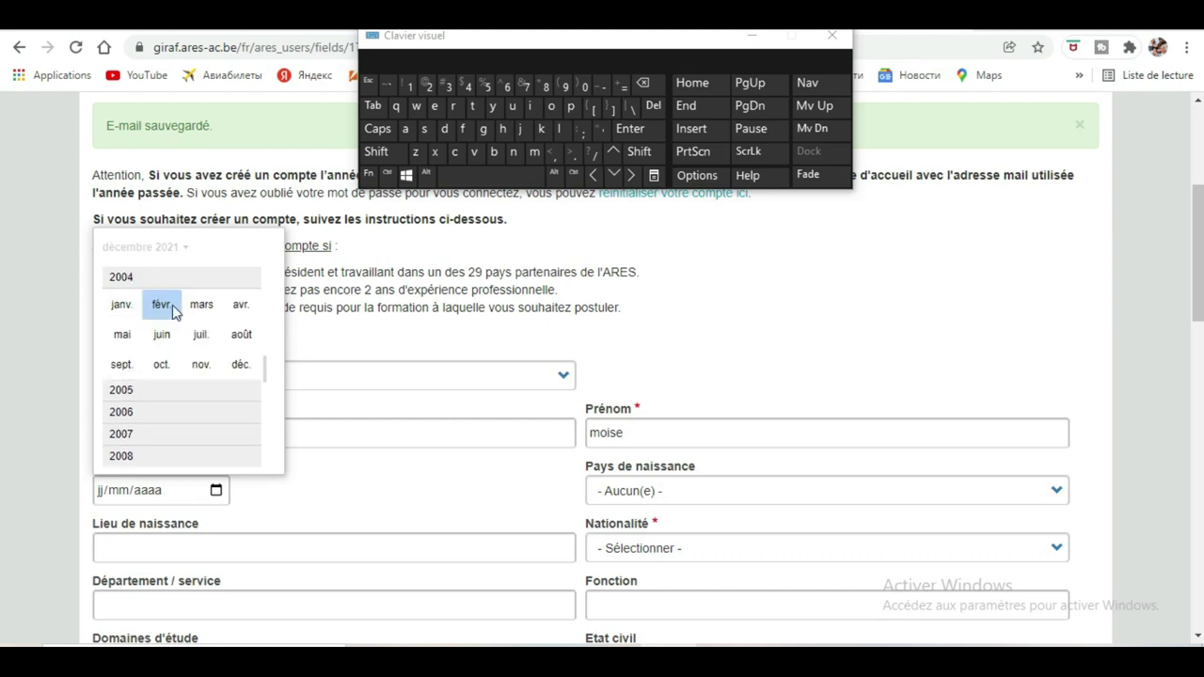
click(162, 304)
click(238, 354)
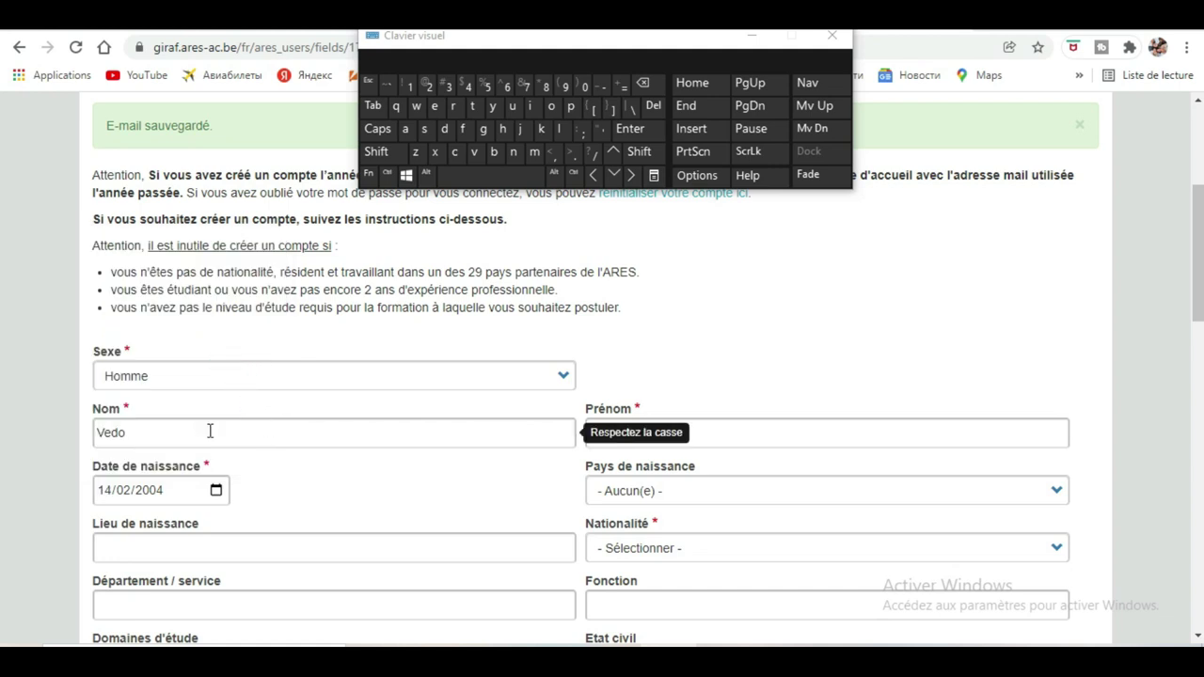
text(moise)
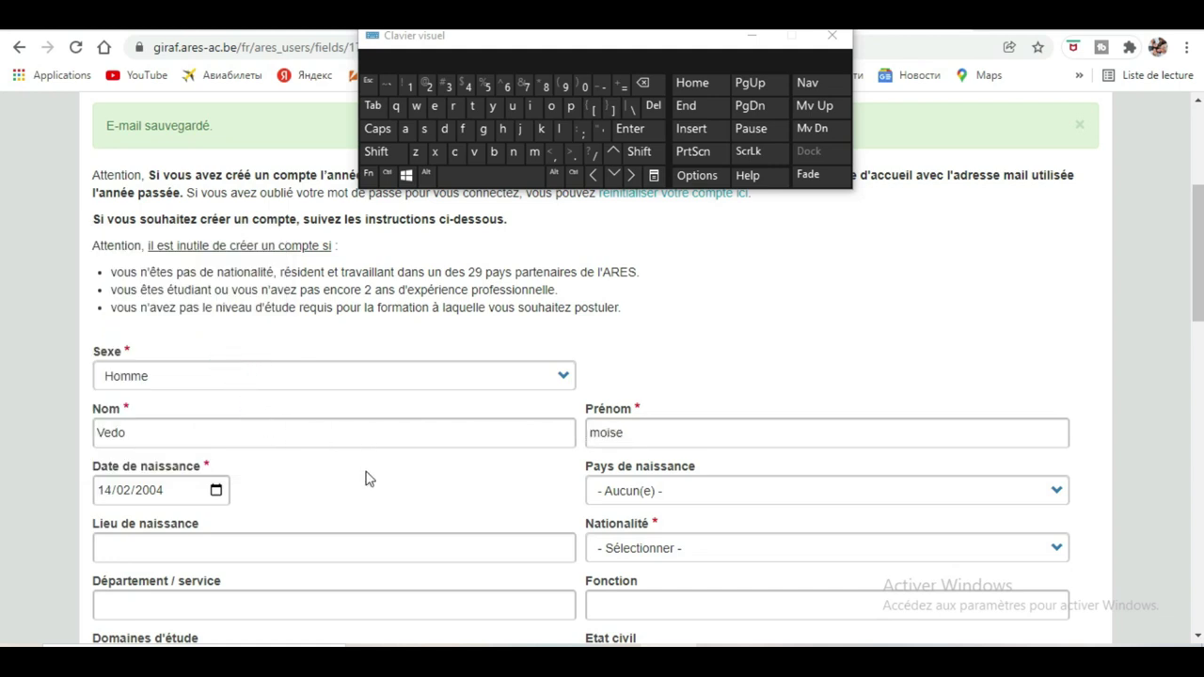
- Enter Abidjan as the Lieu de naissance using the on-screen keyboard
click(286, 542)
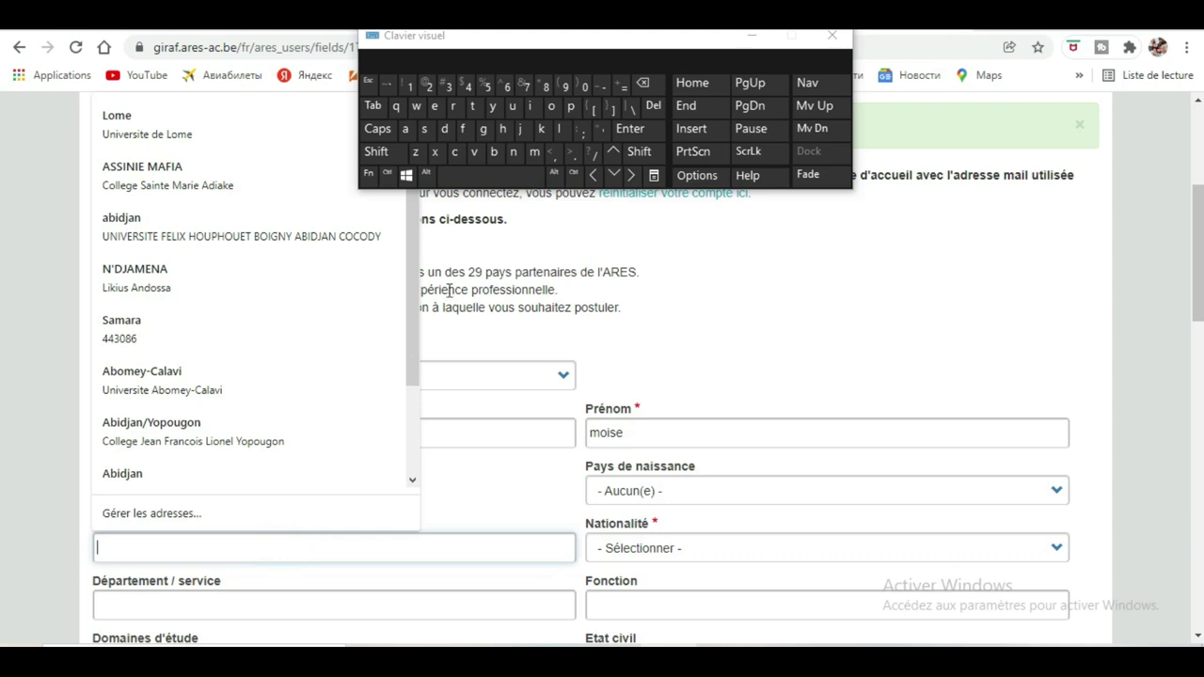
click(376, 151)
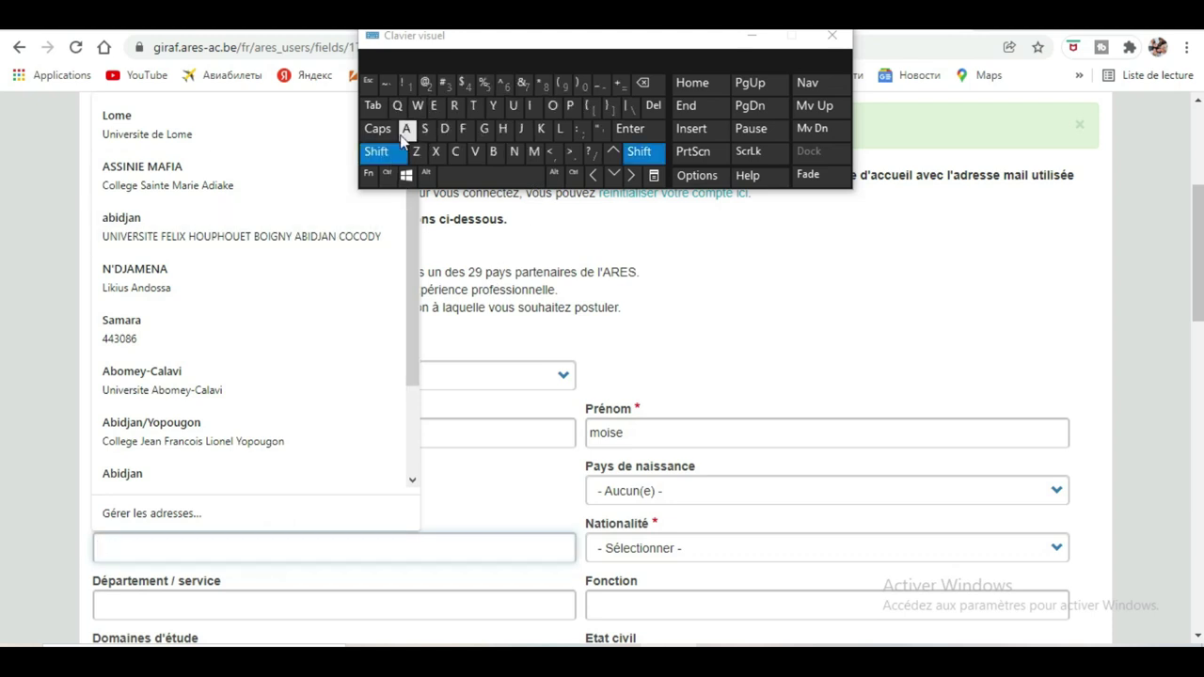
click(405, 129)
click(489, 152)
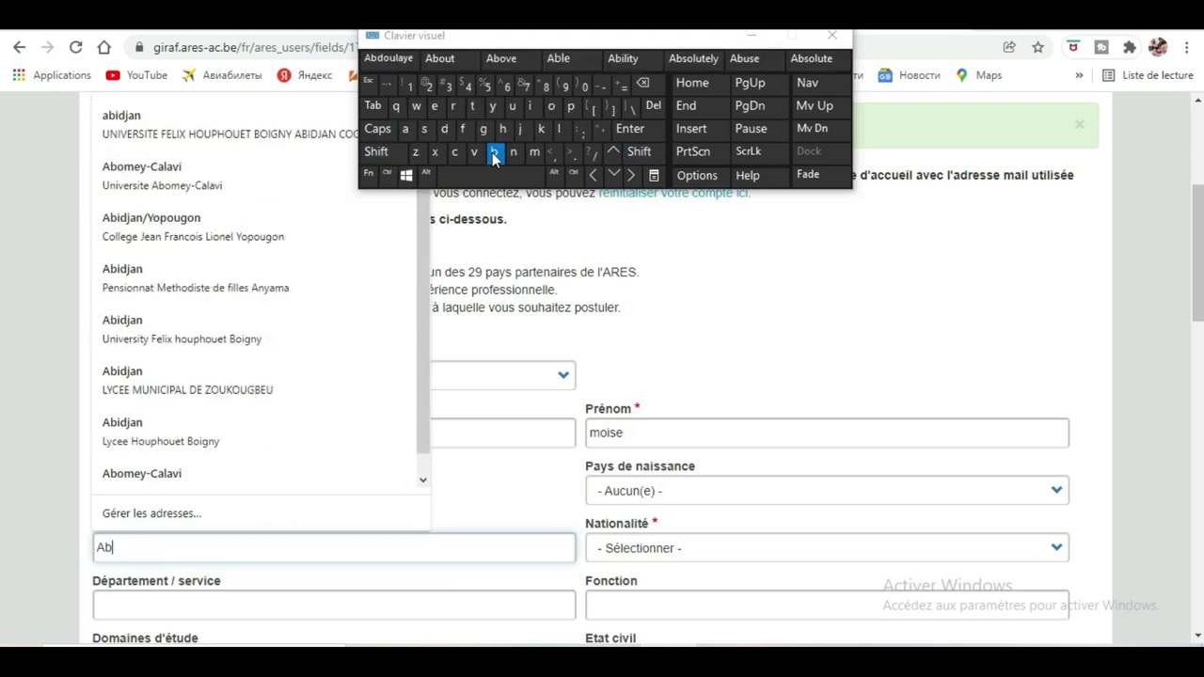
click(535, 107)
click(444, 129)
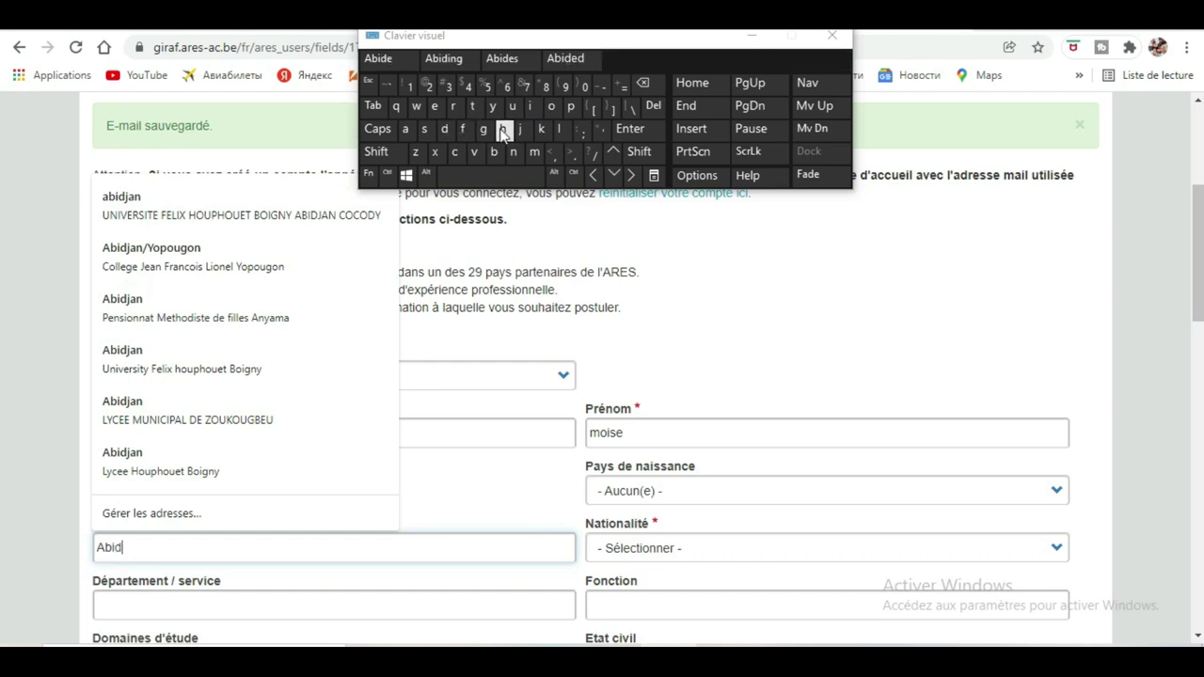
click(523, 132)
click(405, 129)
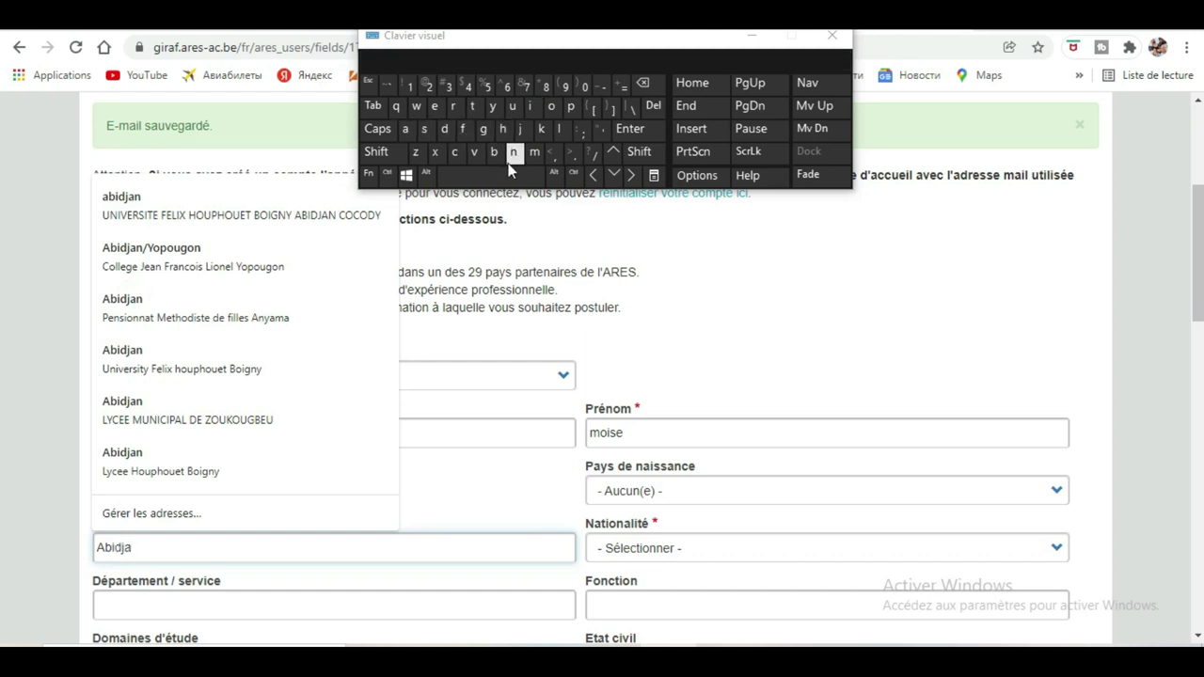
- Leave Département / service empty and choose "5 Information et communication" under Domaines d'étude
scroll(429, 527, down, 1)
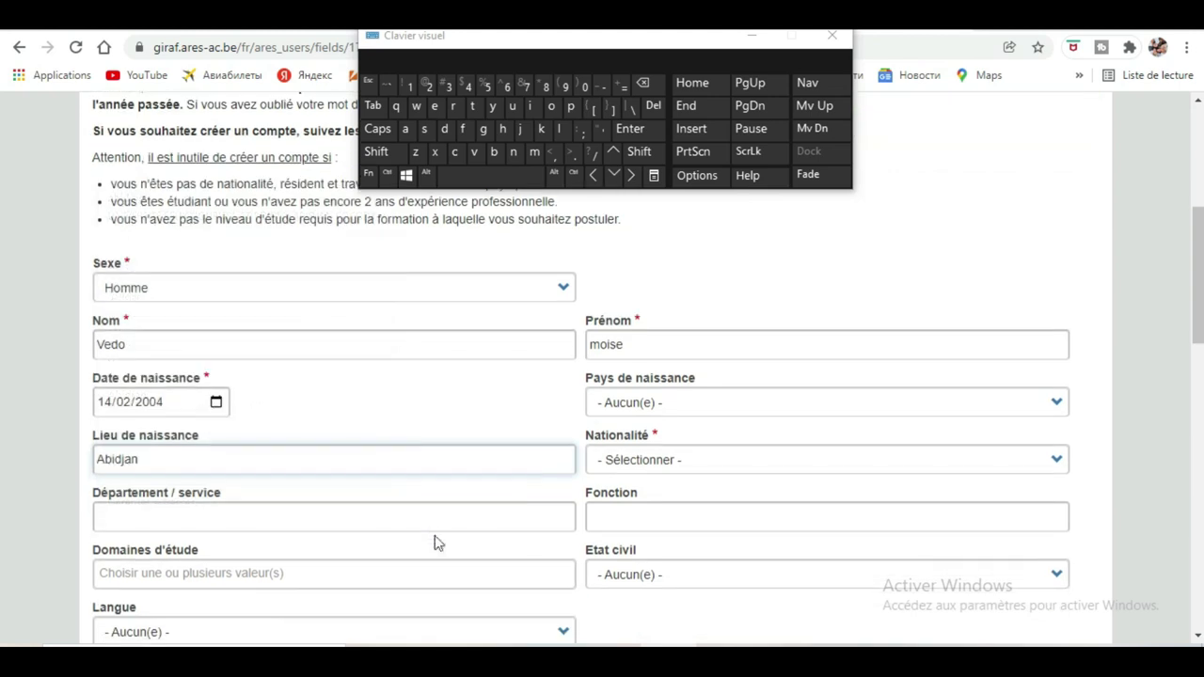
click(424, 517)
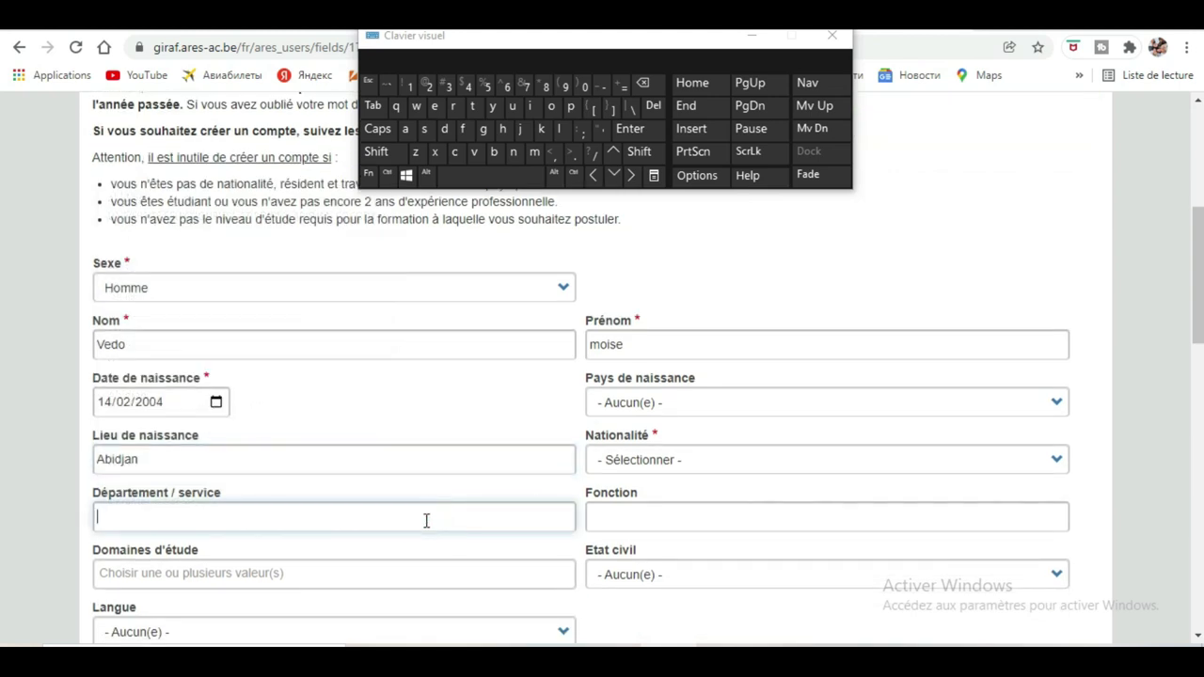
scroll(442, 523, down, 1)
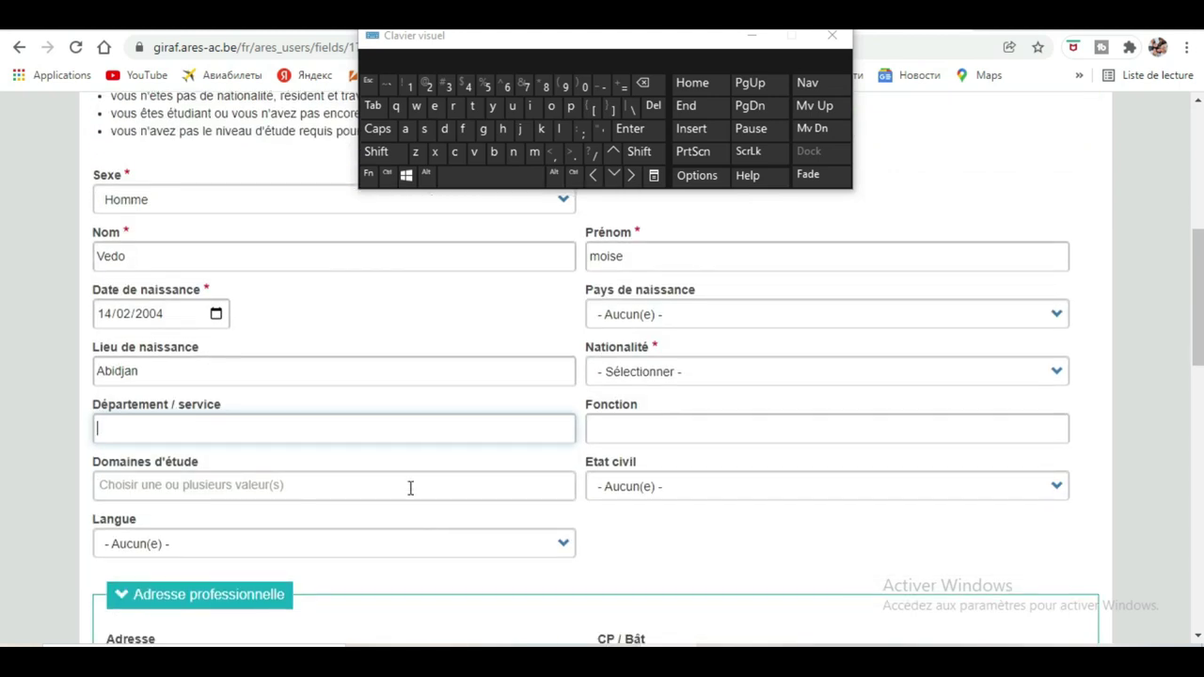
click(409, 485)
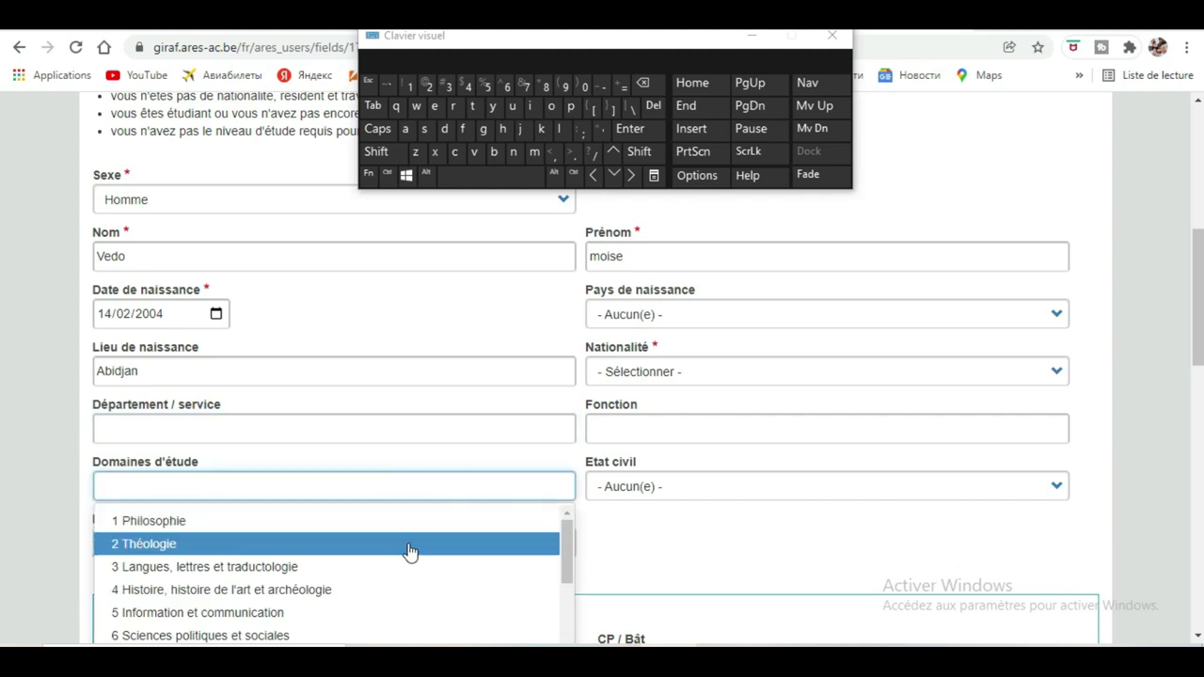
scroll(506, 540, down, 4)
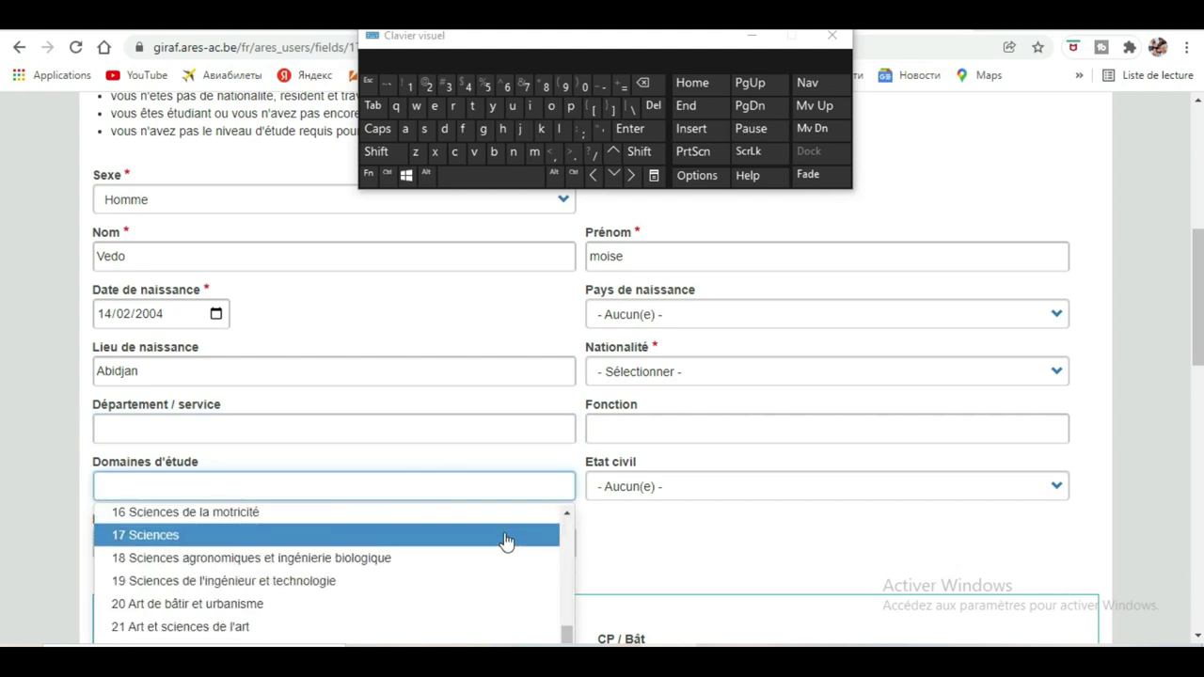
scroll(4, 268, down, 2)
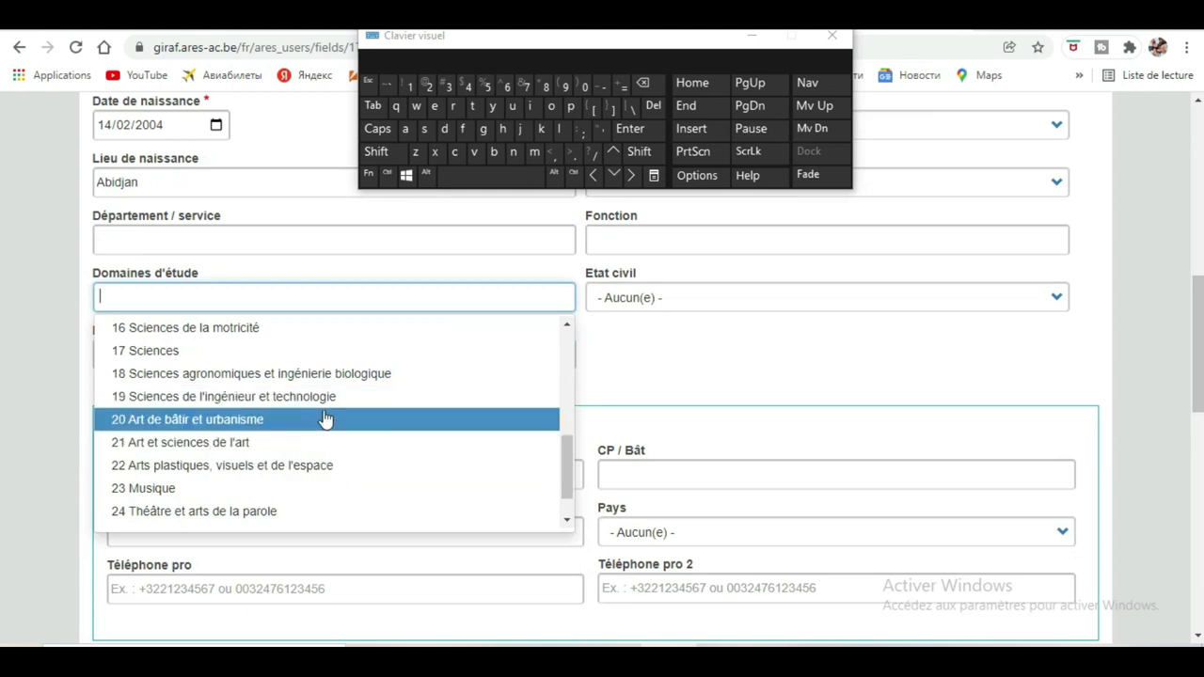
scroll(314, 344, up, 2)
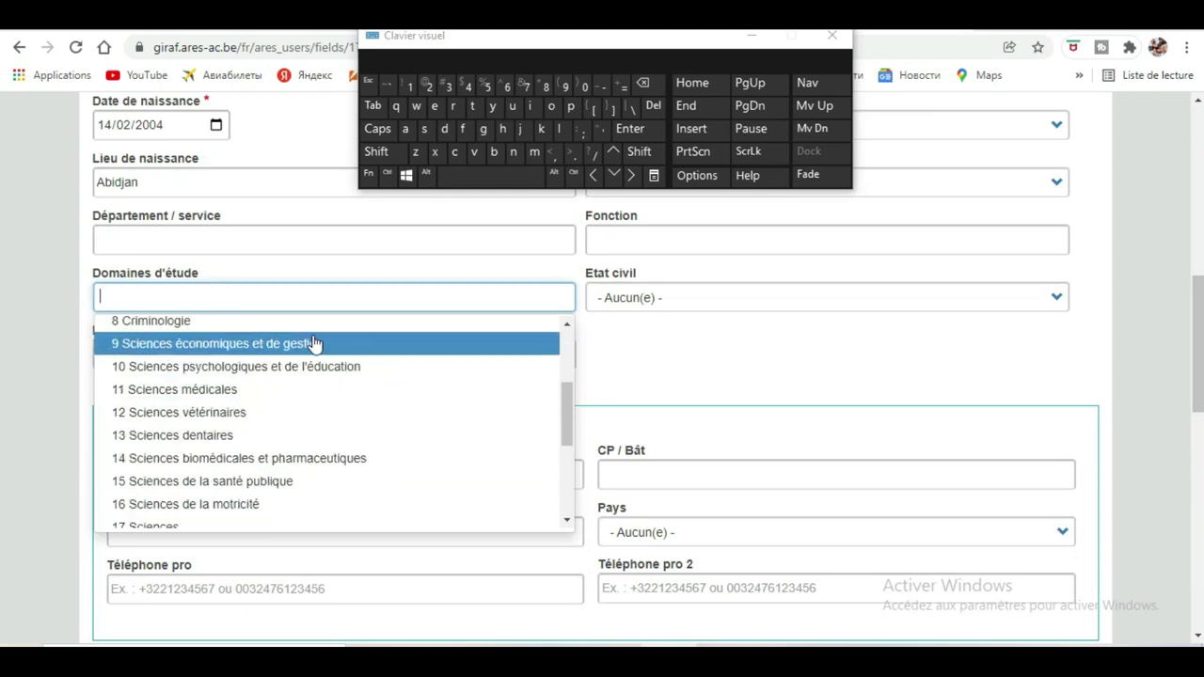
scroll(314, 345, up, 2)
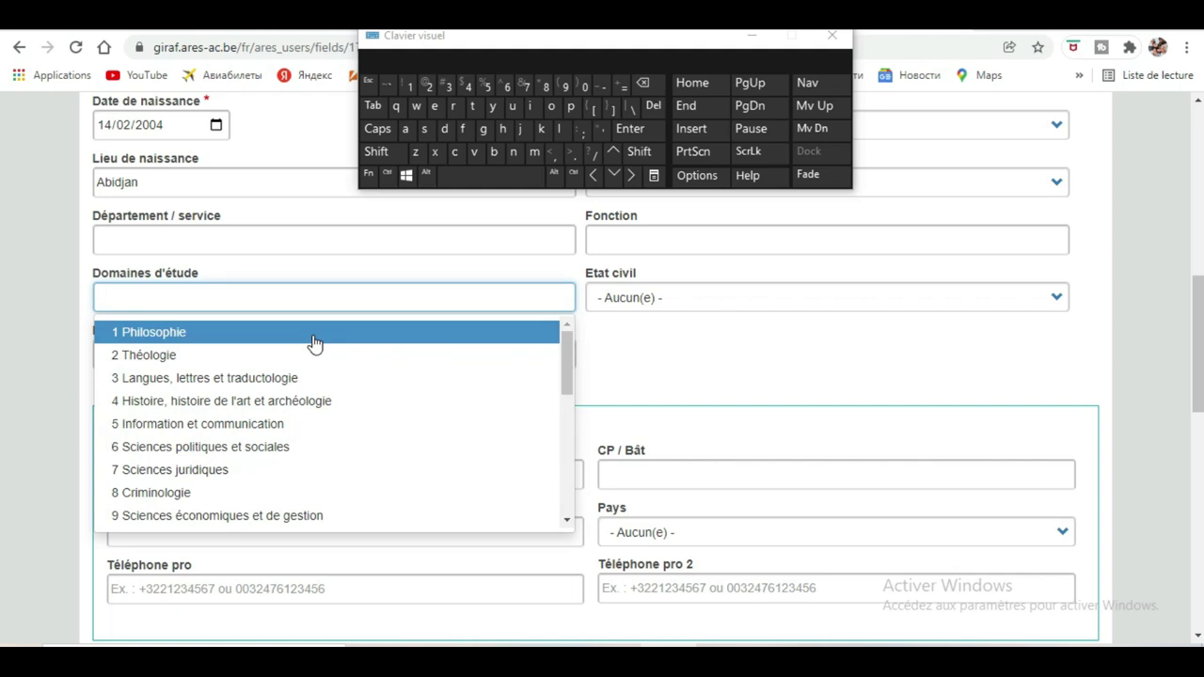
click(280, 425)
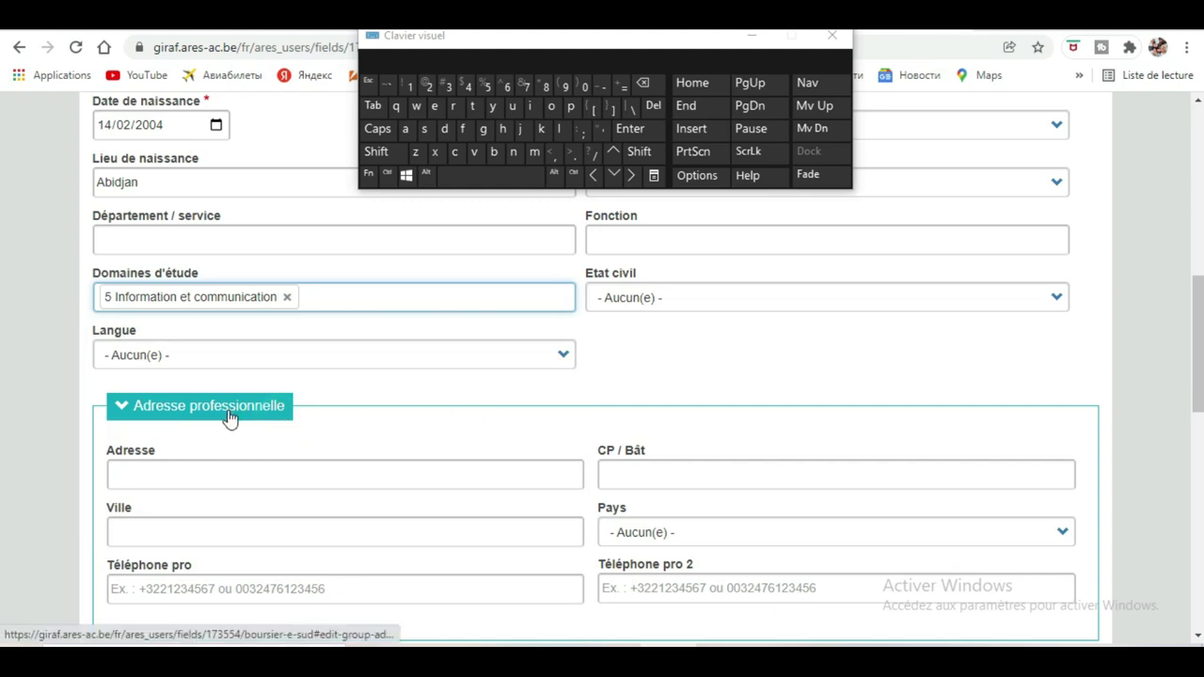
- Fill in the street address under Adresse professionnelle from the browser's saved address suggestions
scroll(386, 466, down, 1)
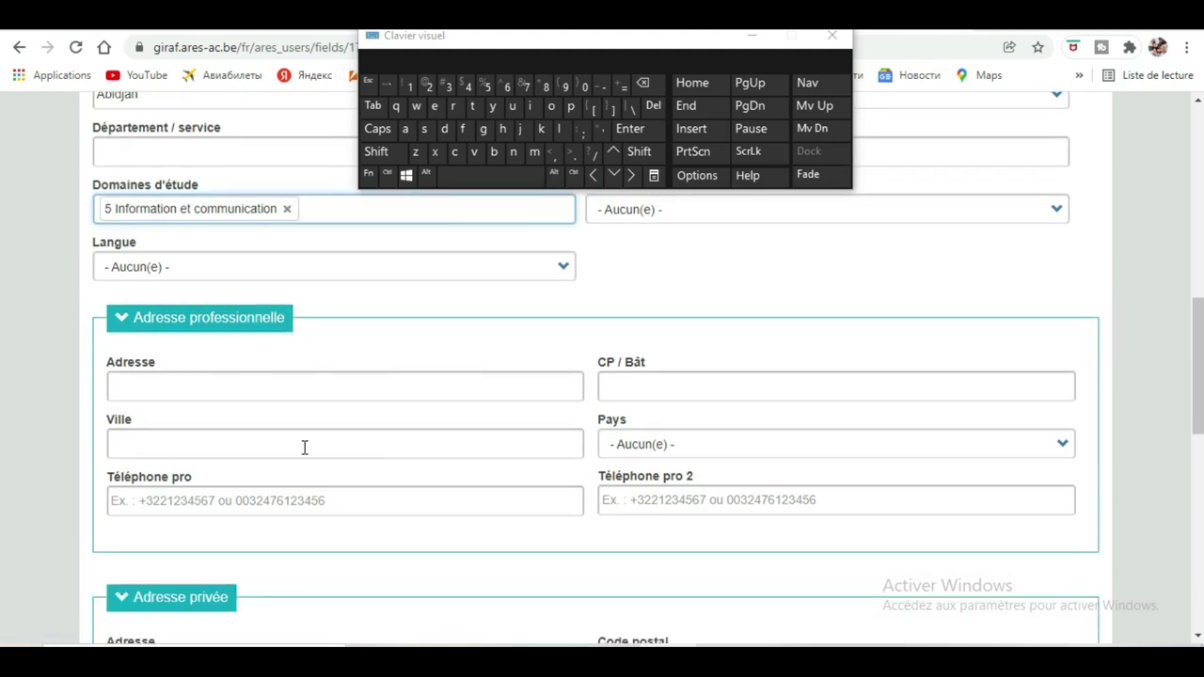
click(269, 386)
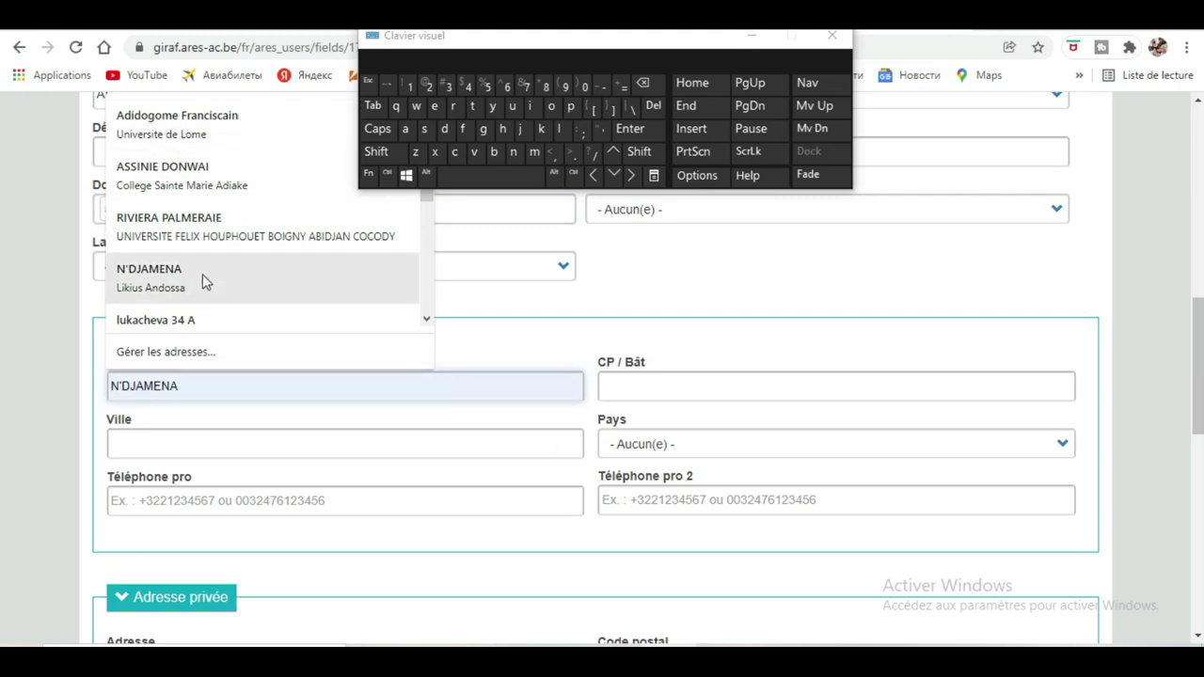
click(196, 317)
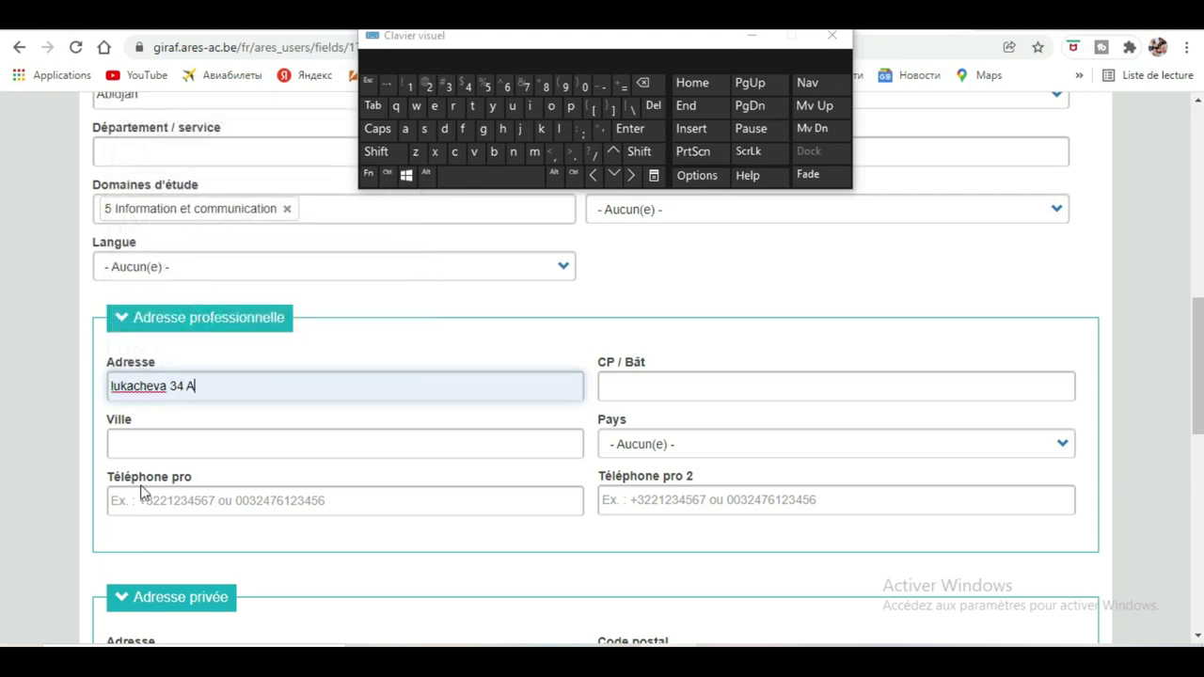
- Enter Abidjan as the Ville of the professional address using the on-screen keyboard
click(161, 442)
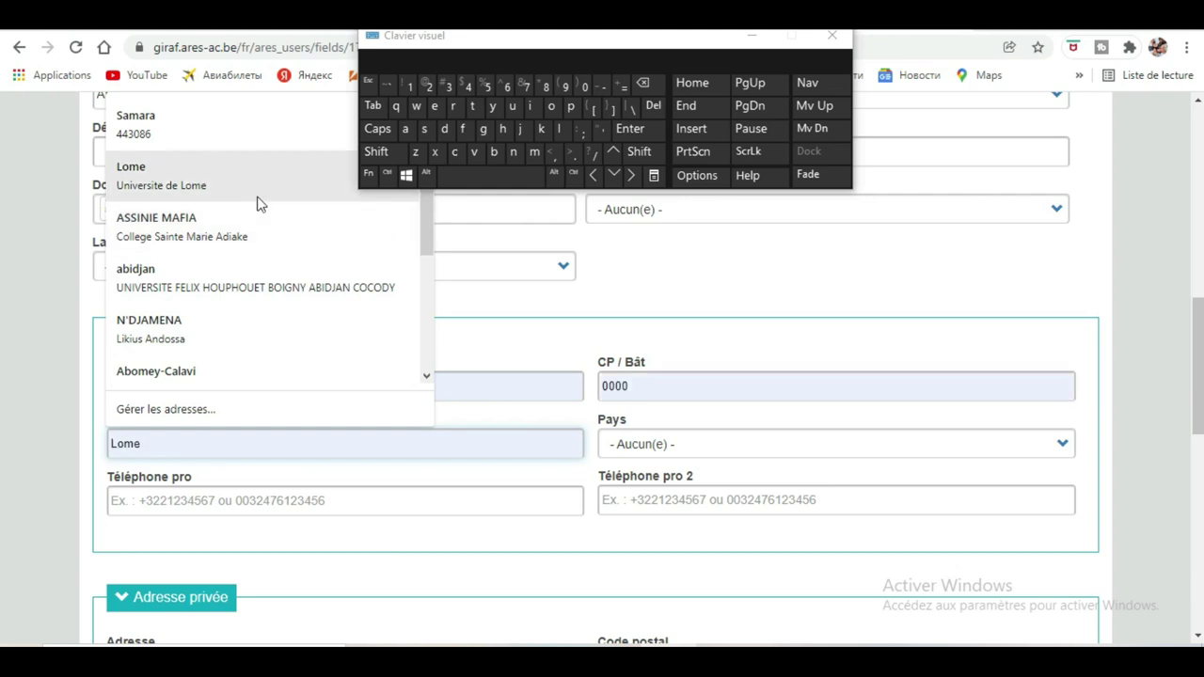
click(376, 151)
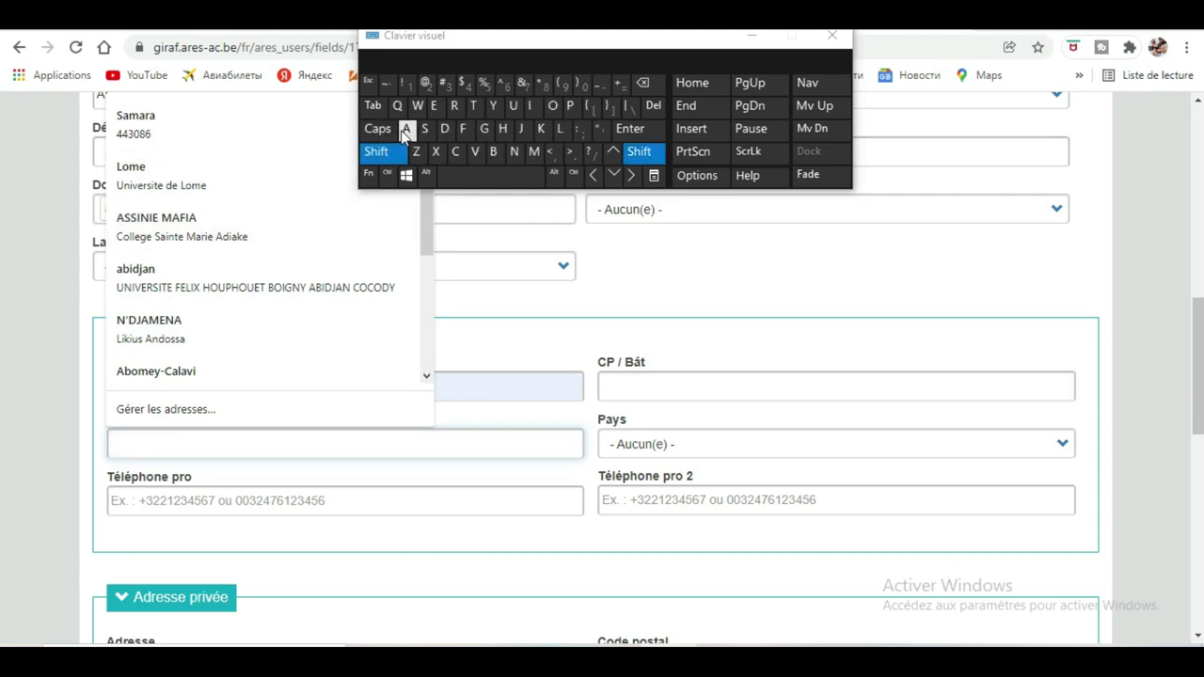
click(406, 129)
click(494, 152)
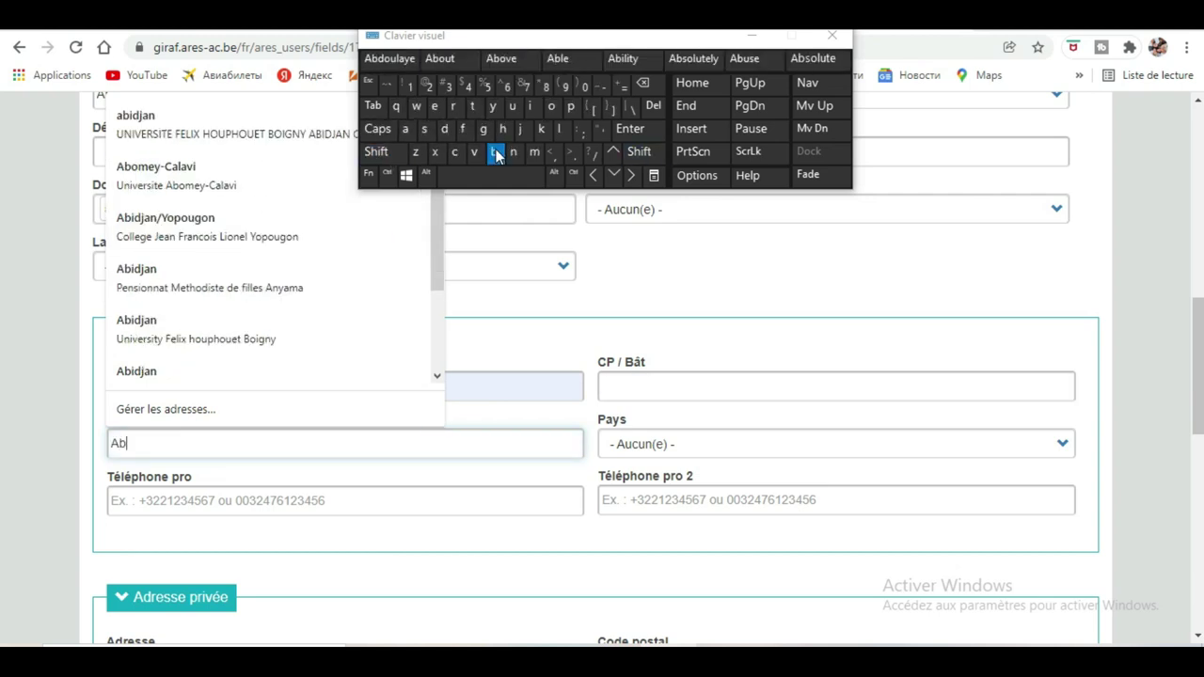
click(530, 106)
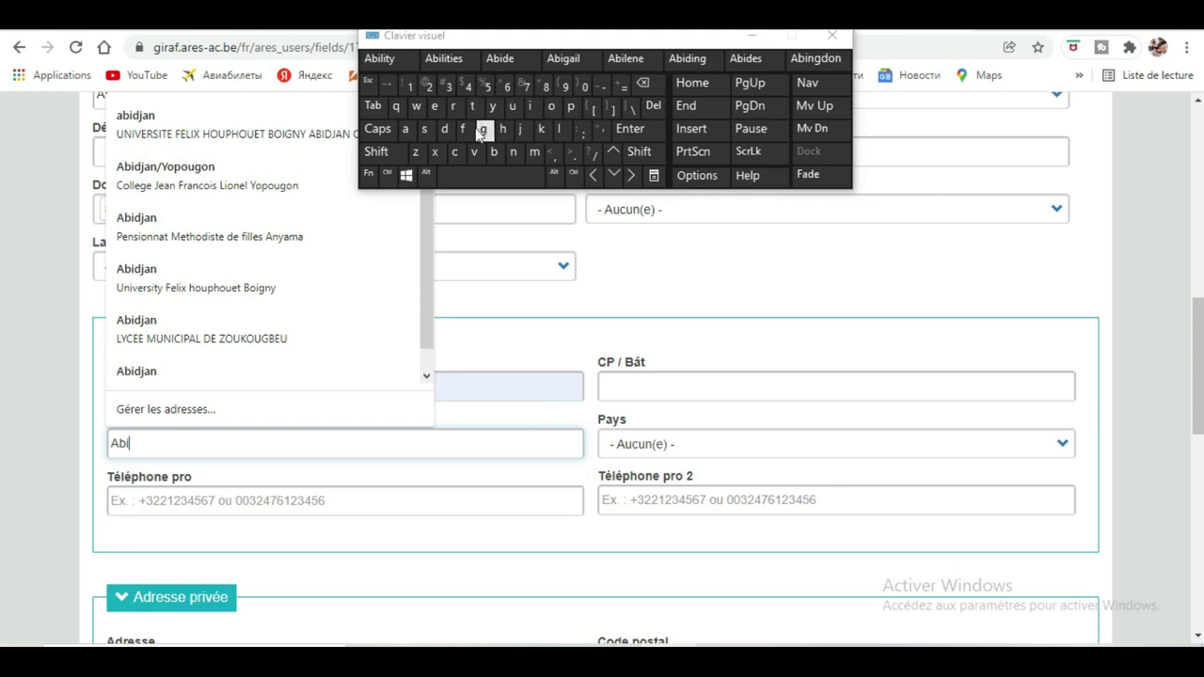
click(444, 133)
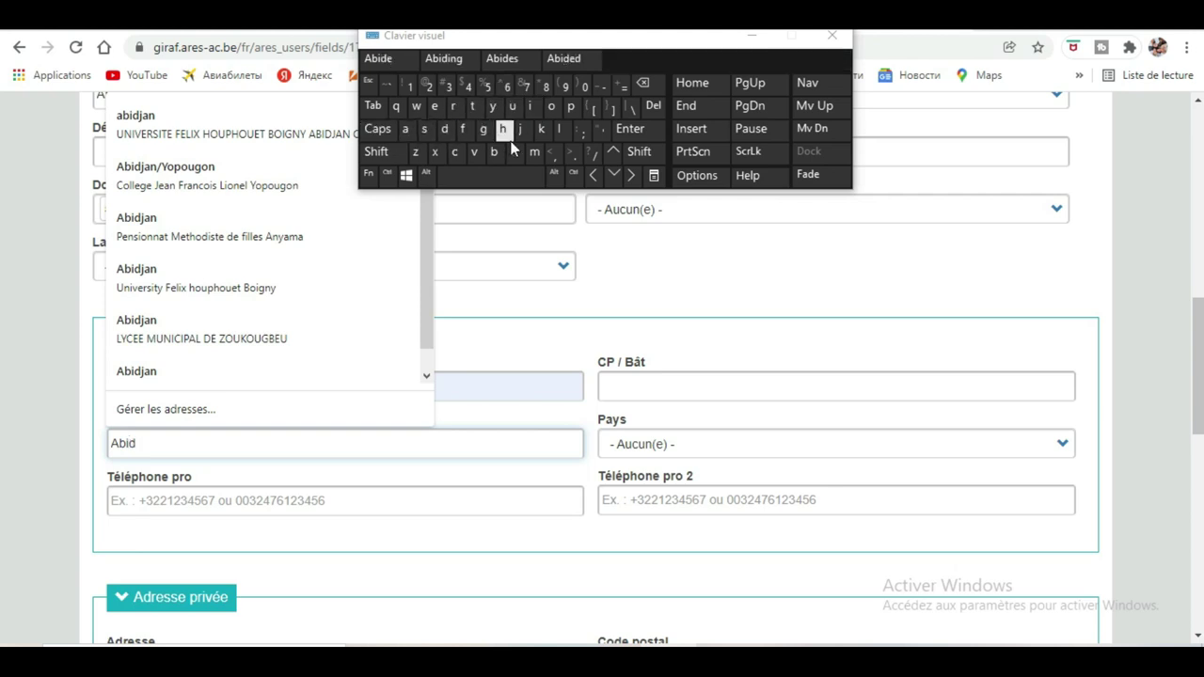
click(517, 132)
click(407, 129)
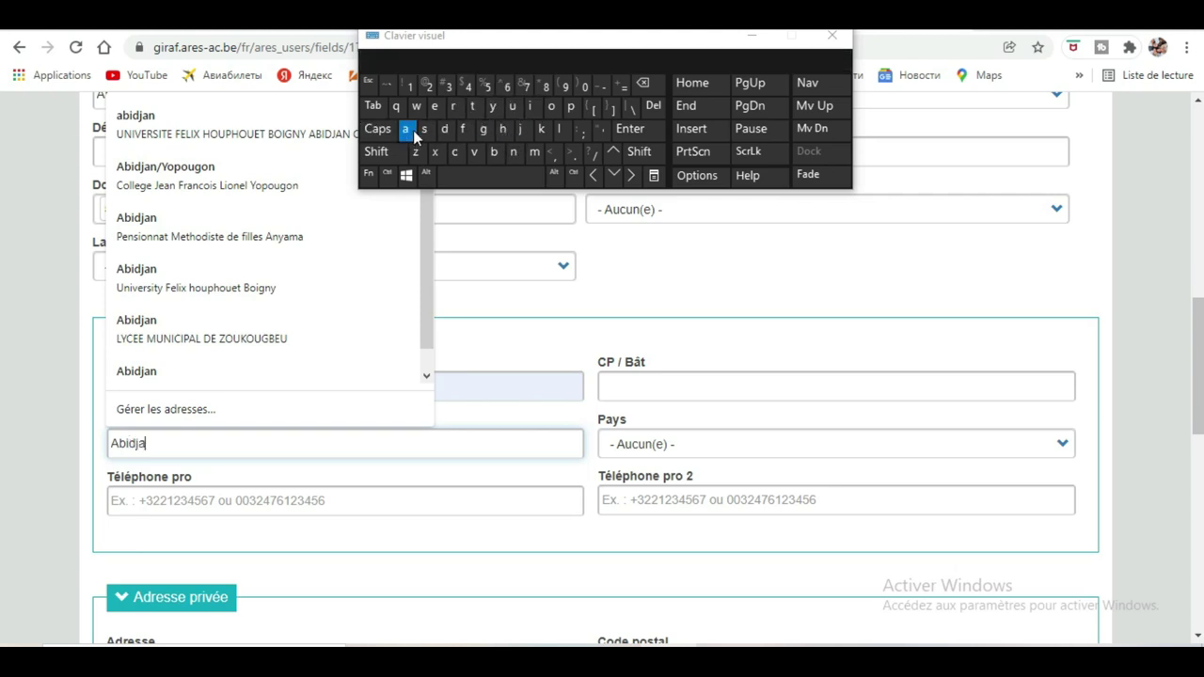
click(515, 153)
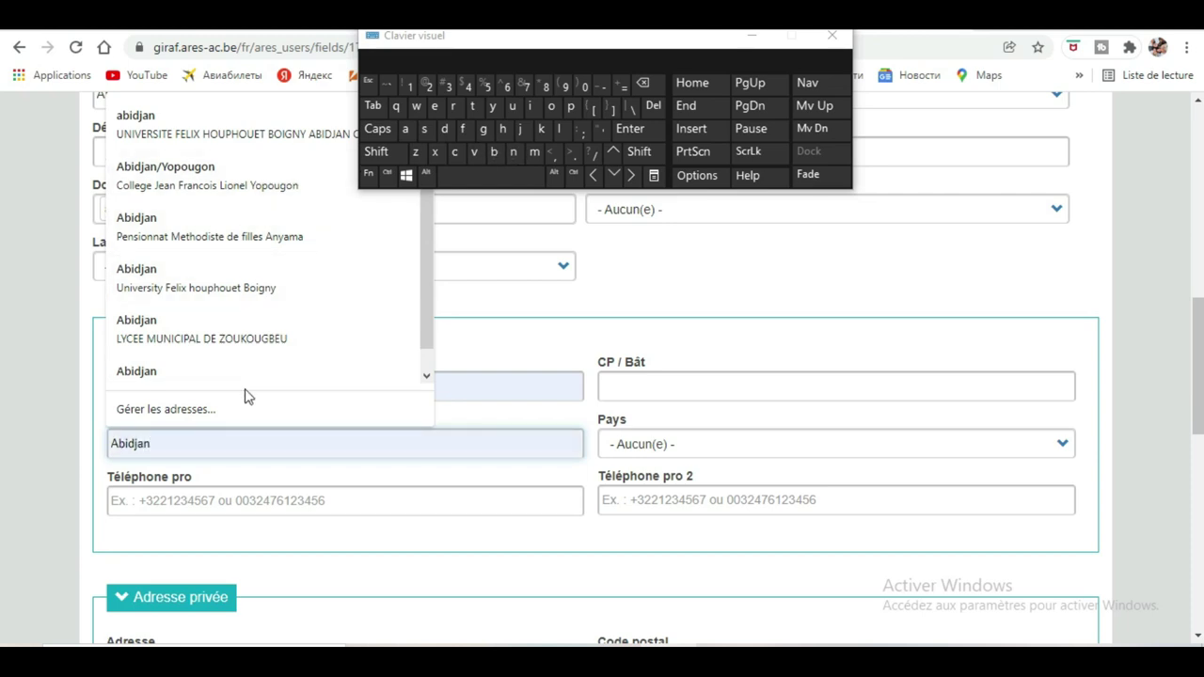
- Enter the applicant's professional phone number in international format under Téléphone pro using the on-screen keyboard
click(349, 505)
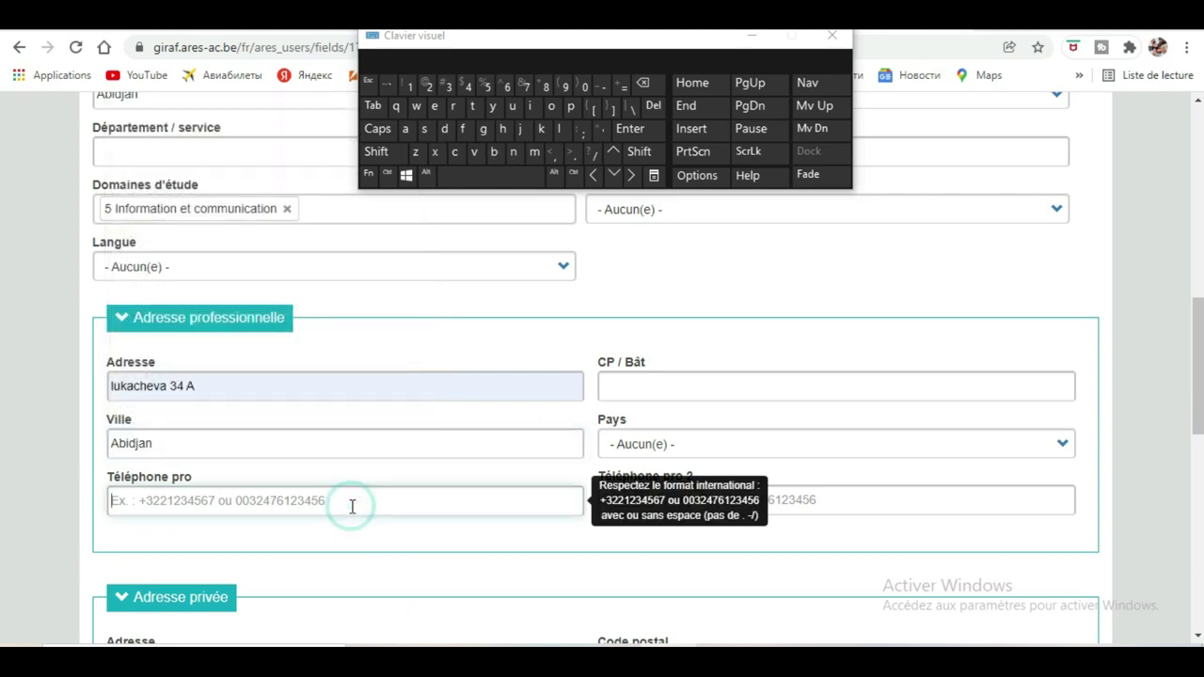
click(371, 157)
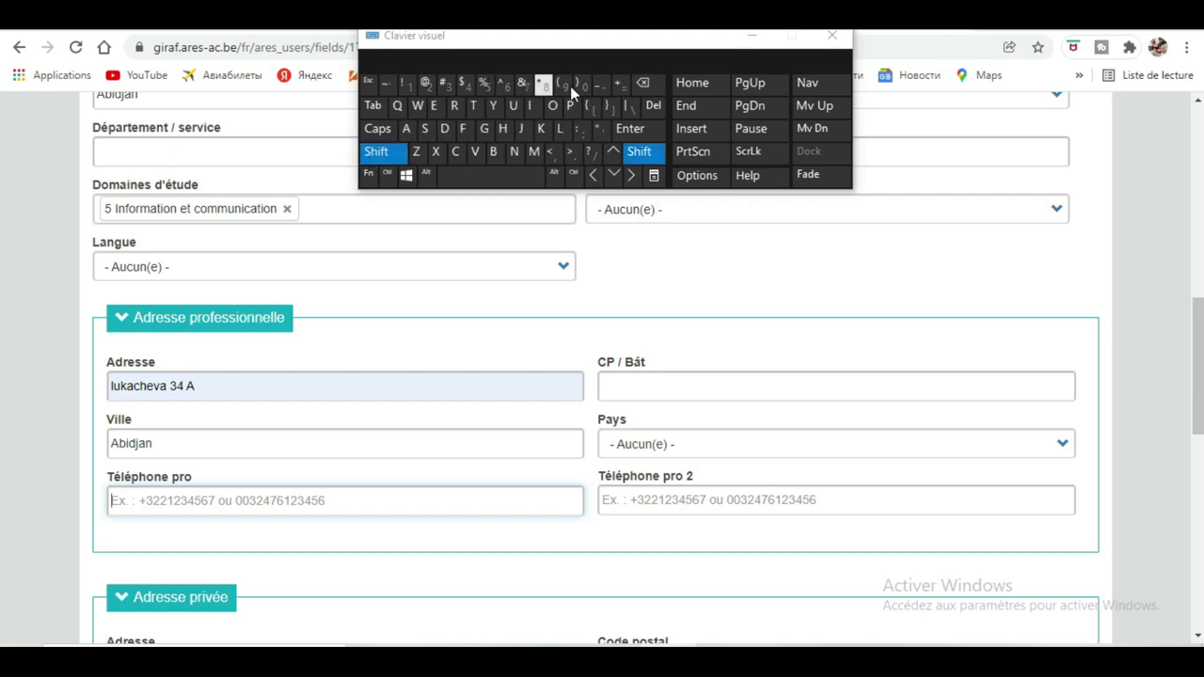
click(617, 86)
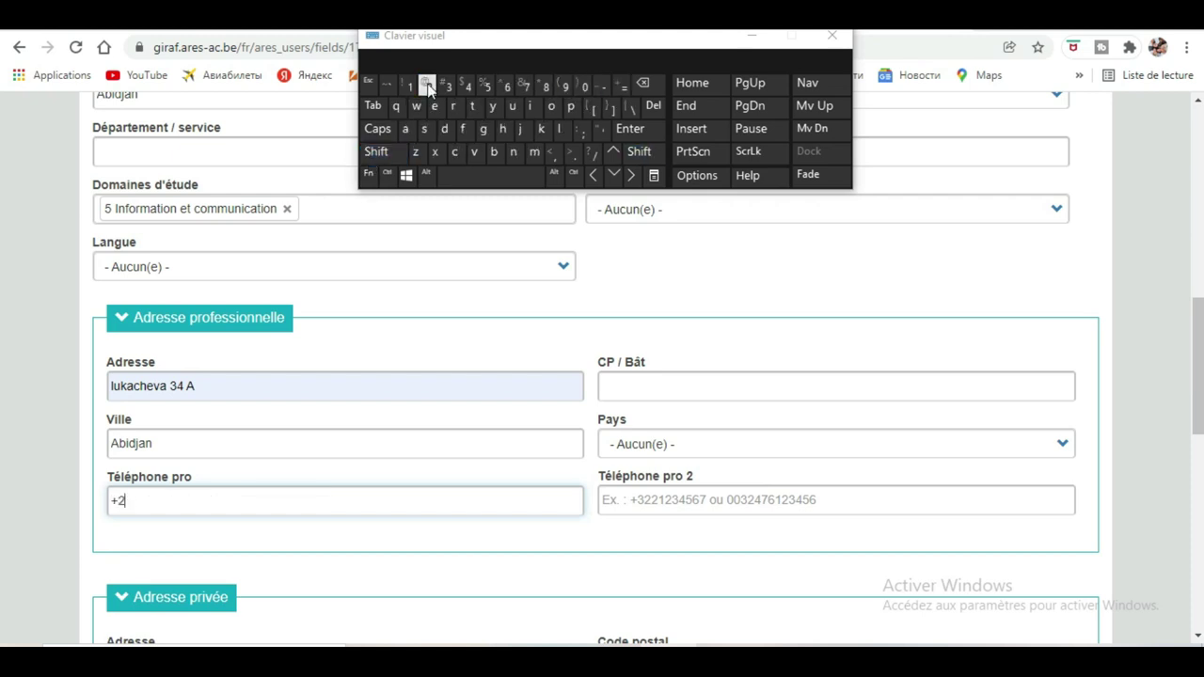
click(486, 87)
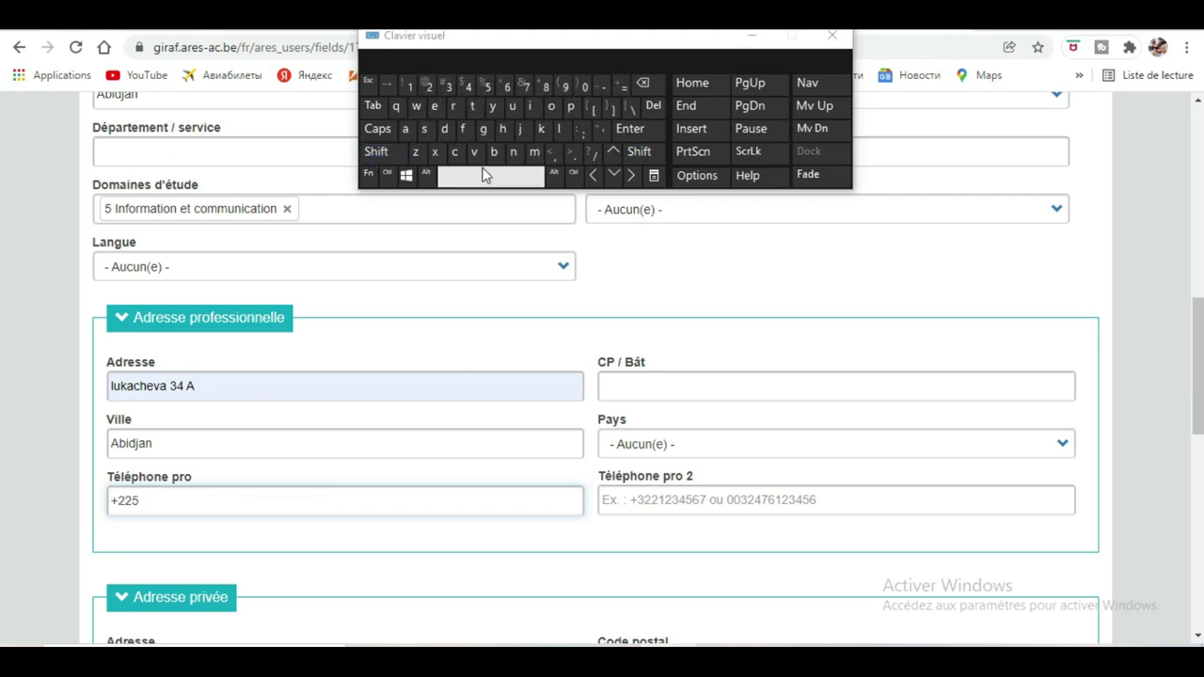
mouse_move(1086, 576)
click(1184, 564)
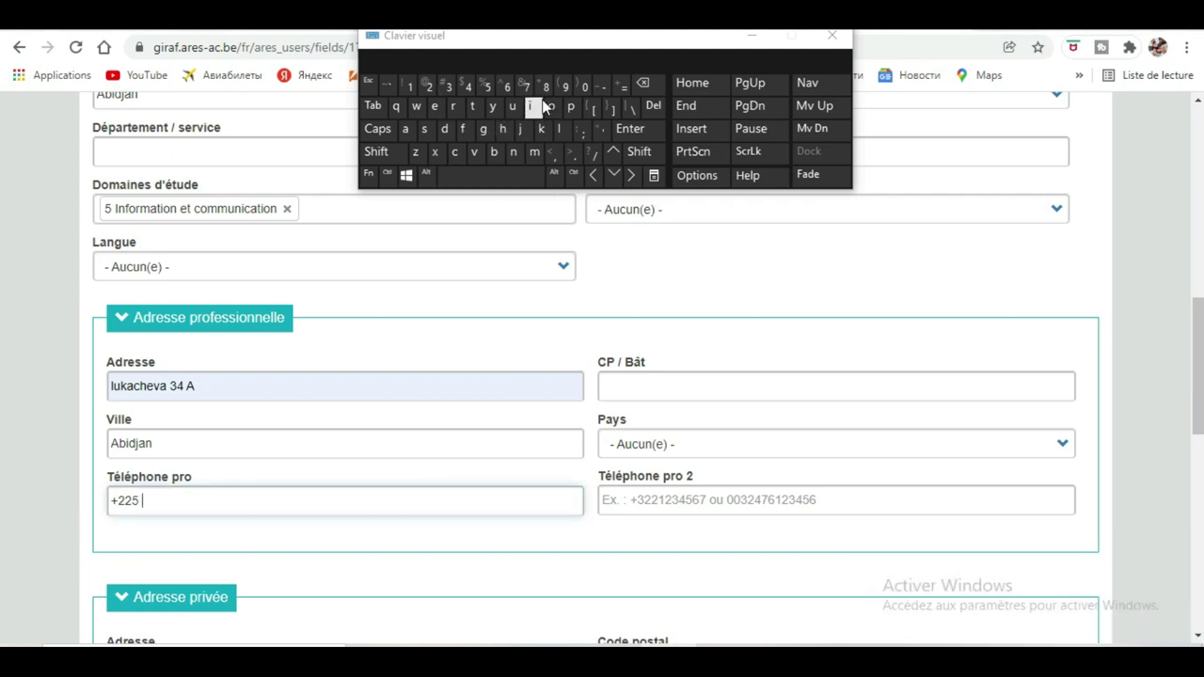
click(585, 86)
click(487, 86)
click(564, 87)
click(449, 86)
click(411, 87)
click(432, 89)
click(467, 89)
click(468, 89)
- Set Pays de naissance to Côte d'Ivoire
scroll(362, 374, down, 2)
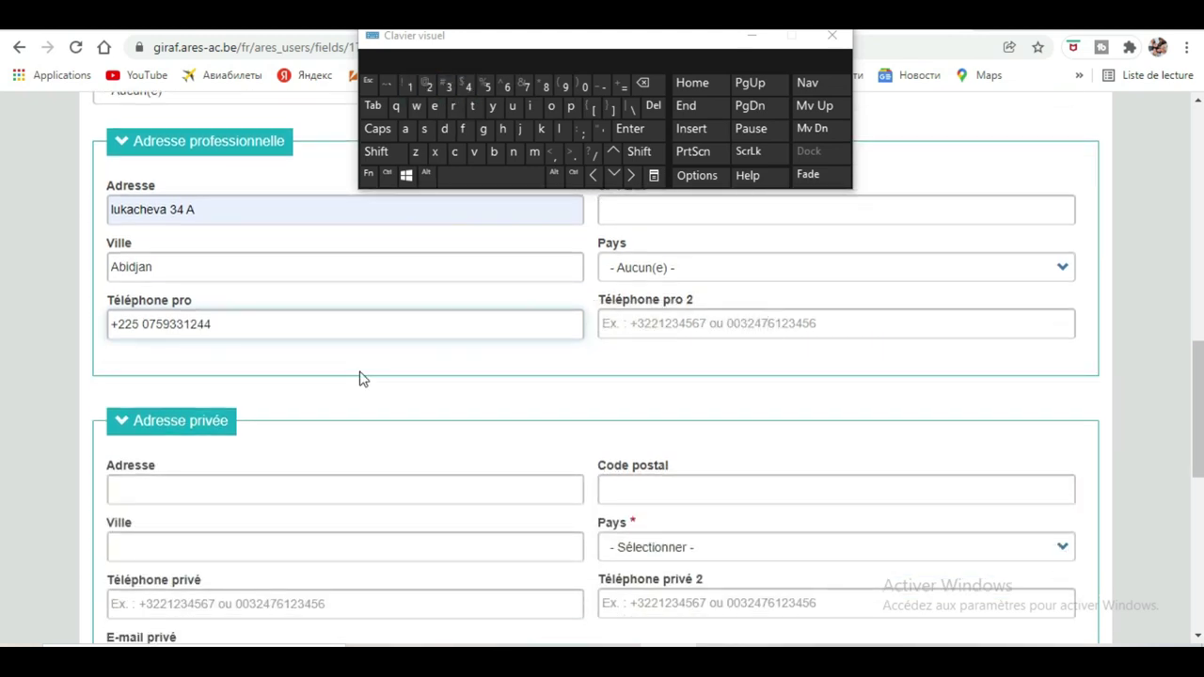
scroll(361, 377, down, 2)
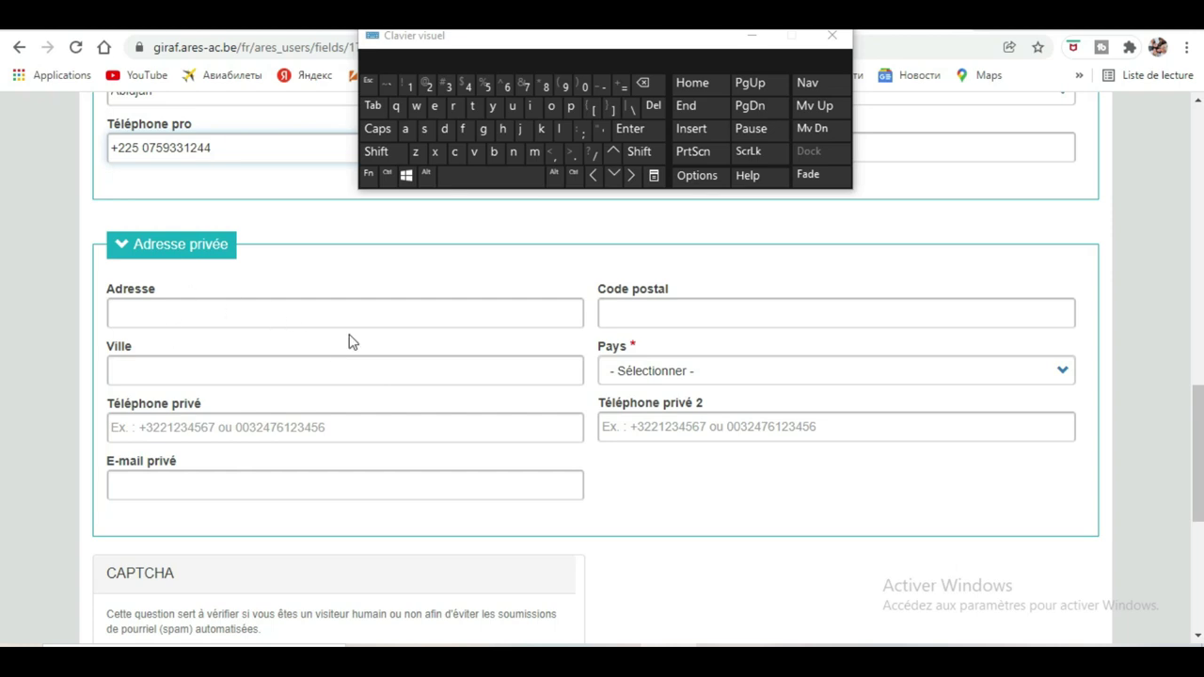
scroll(390, 355, up, 6)
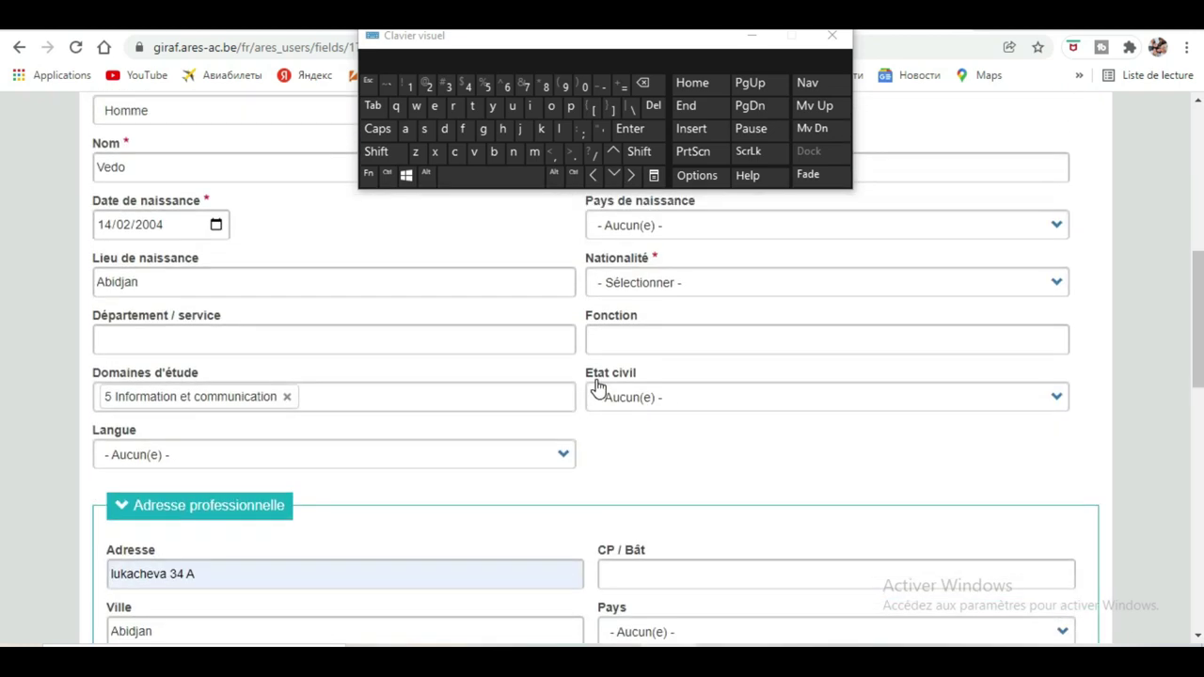
scroll(596, 385, up, 2)
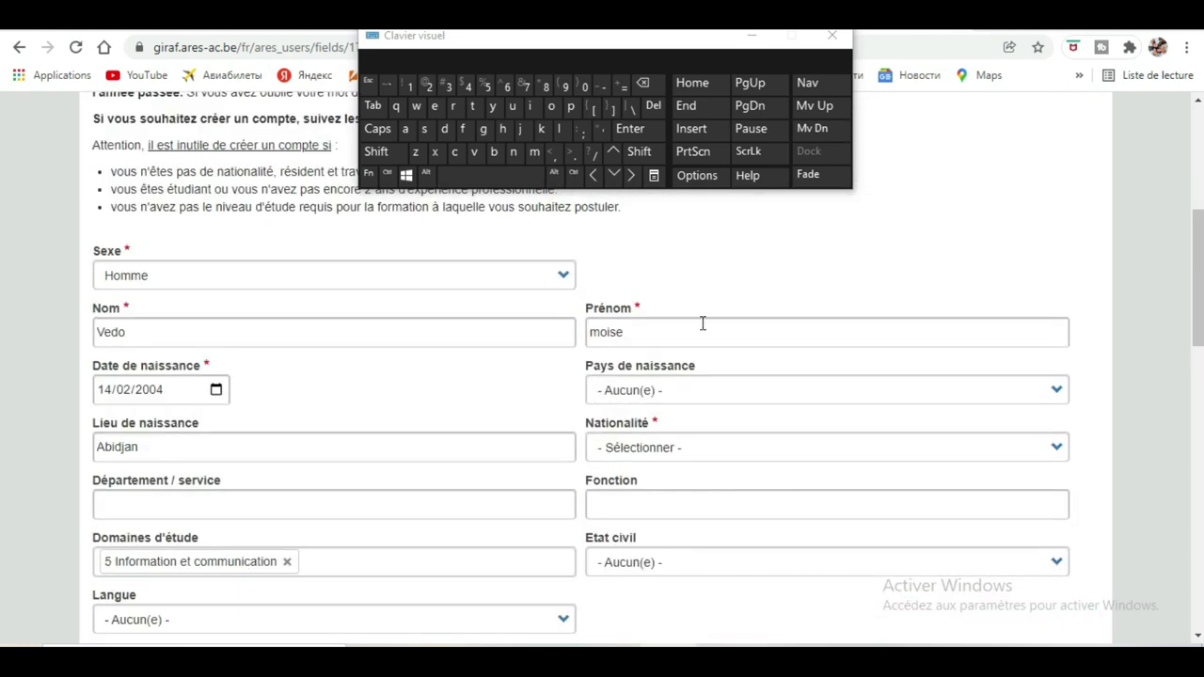
click(692, 392)
scroll(731, 485, down, 7)
scroll(732, 486, down, 3)
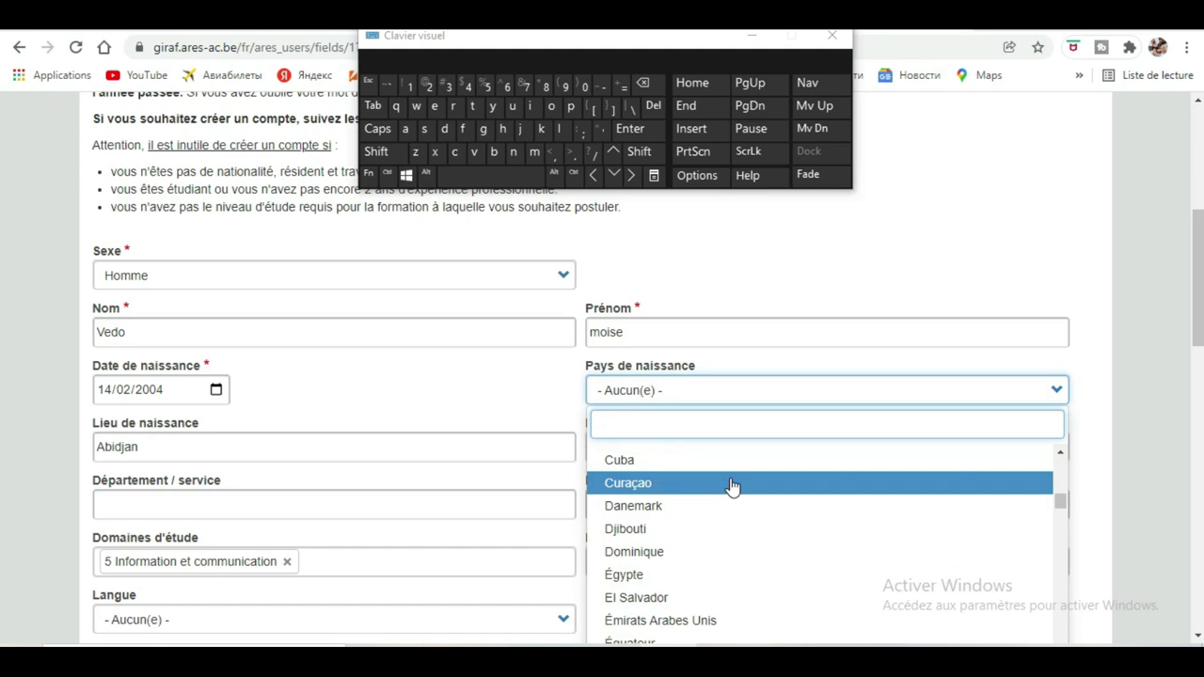
scroll(730, 488, up, 2)
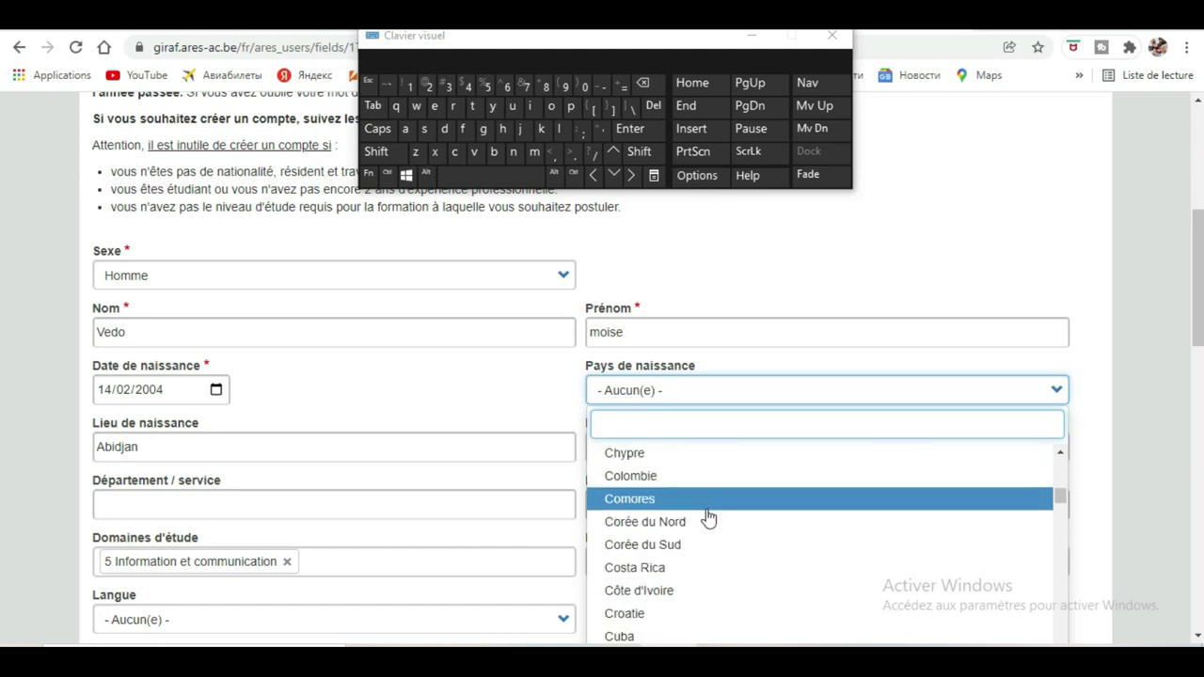
click(690, 591)
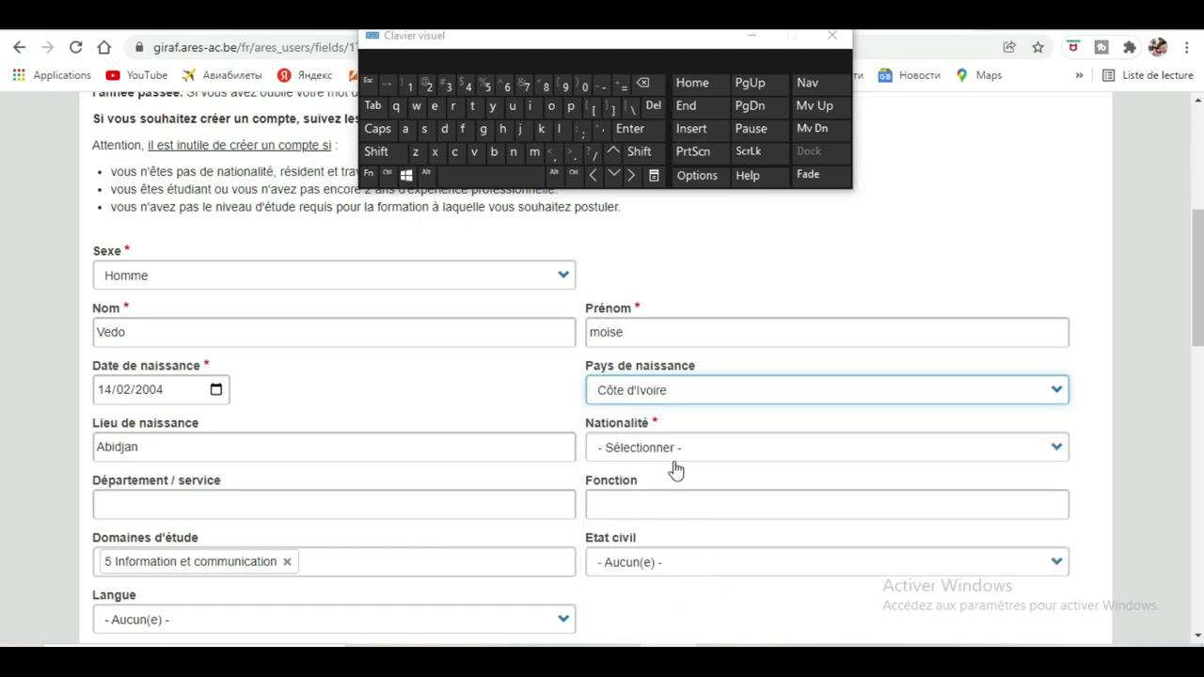
- Look through the Nationalité and Pays de naissance options and choose Côte d'Ivoire again as the country of birth
click(677, 448)
scroll(687, 588, down, 8)
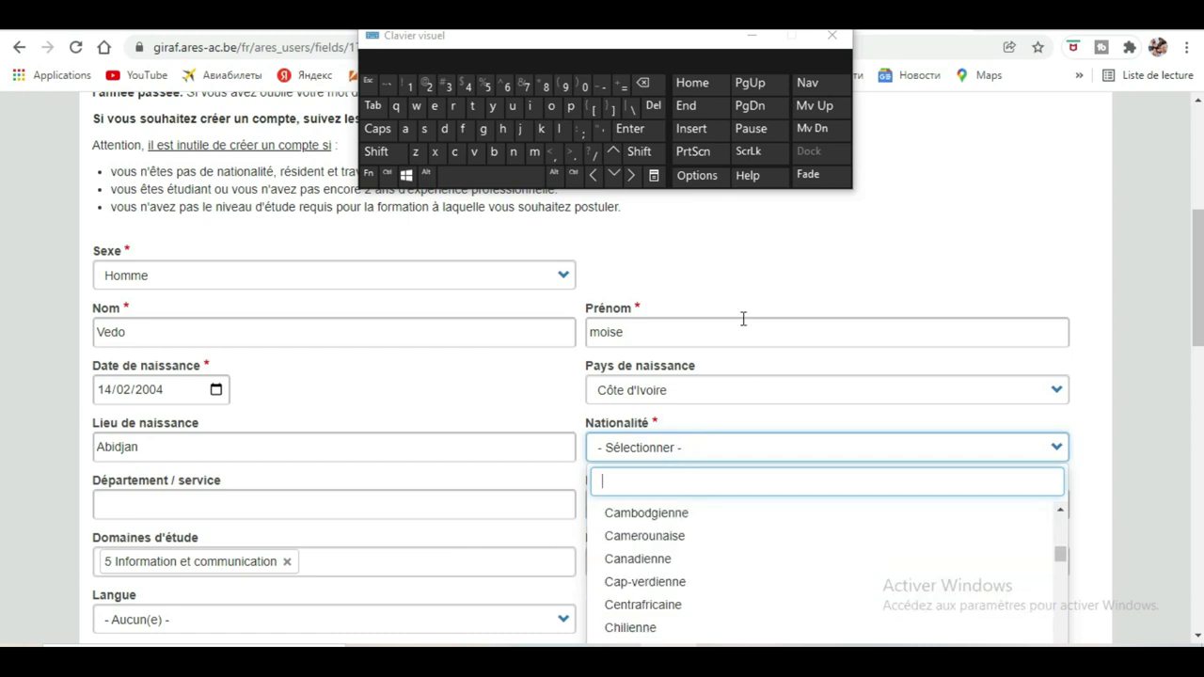
click(720, 389)
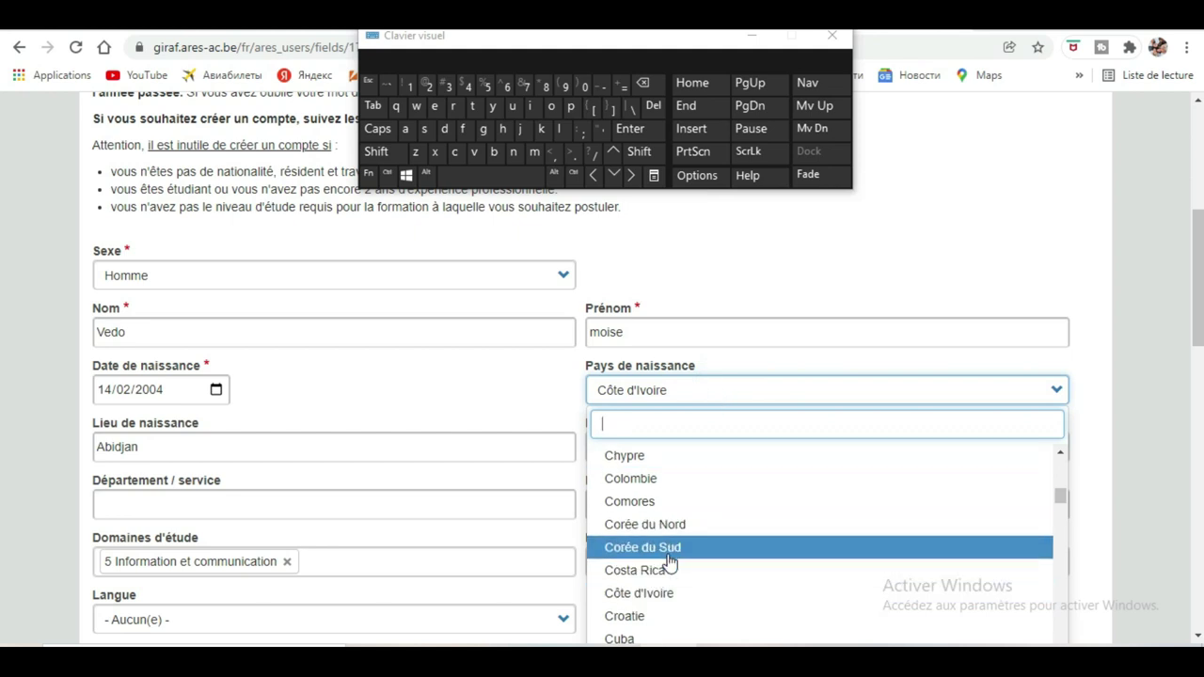
scroll(669, 561, down, 4)
scroll(669, 561, down, 3)
scroll(669, 561, up, 5)
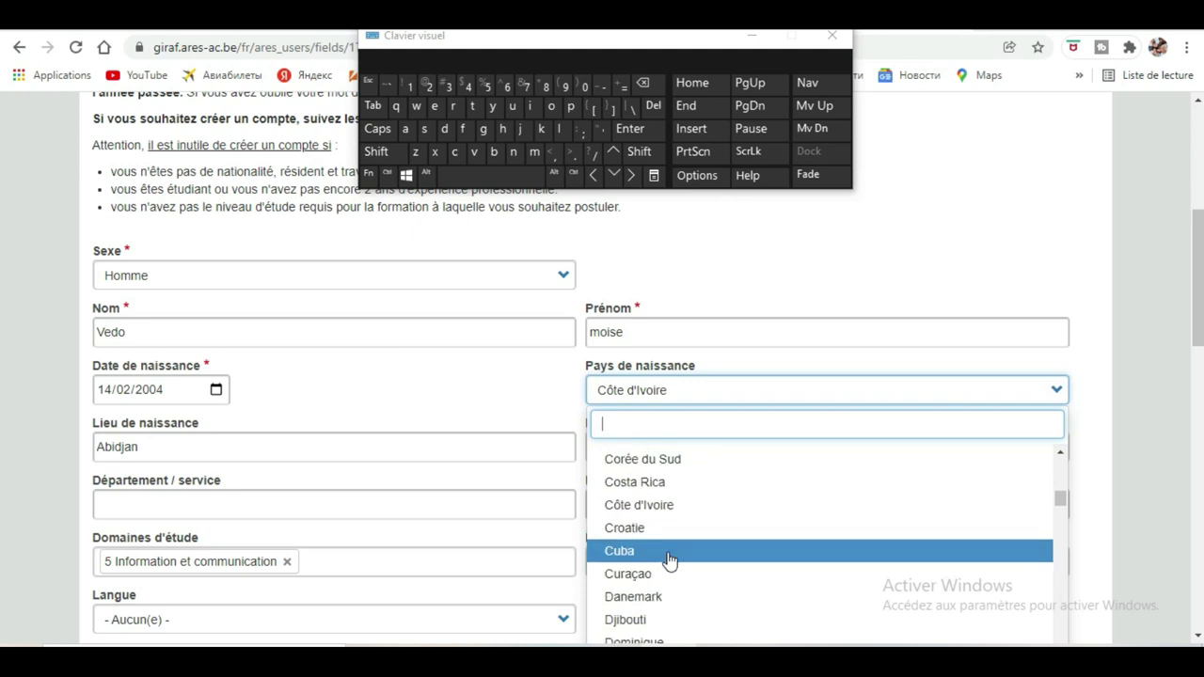
scroll(669, 561, up, 2)
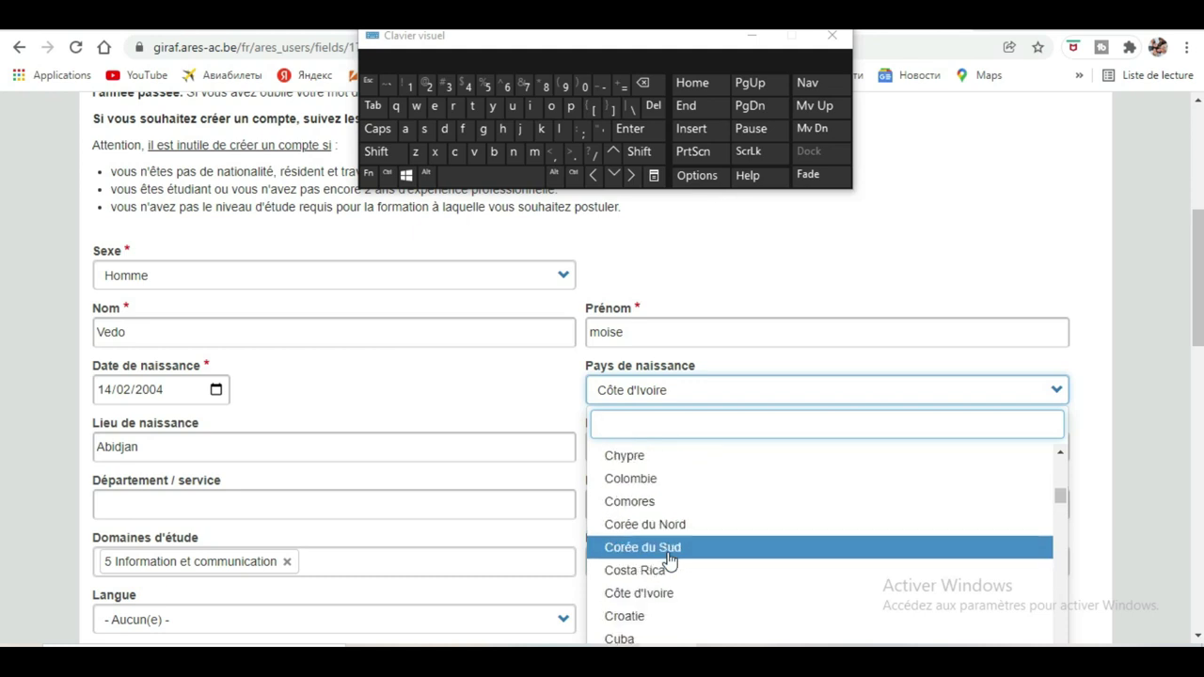
scroll(669, 560, up, 2)
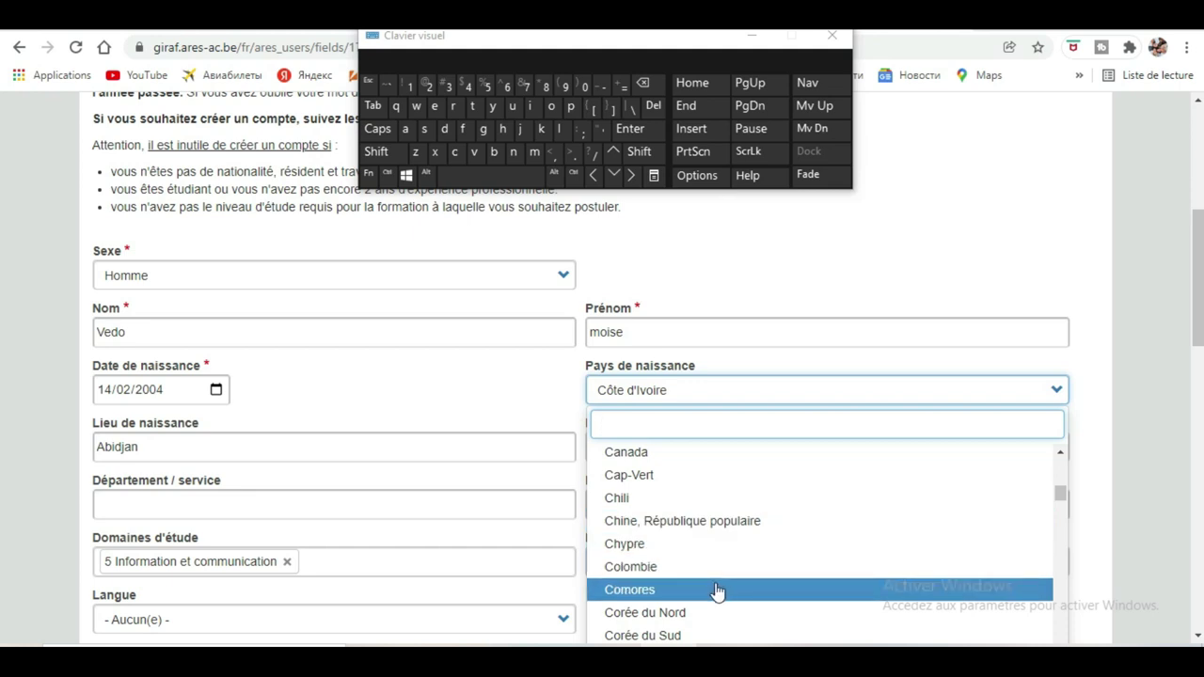
scroll(721, 522, down, 4)
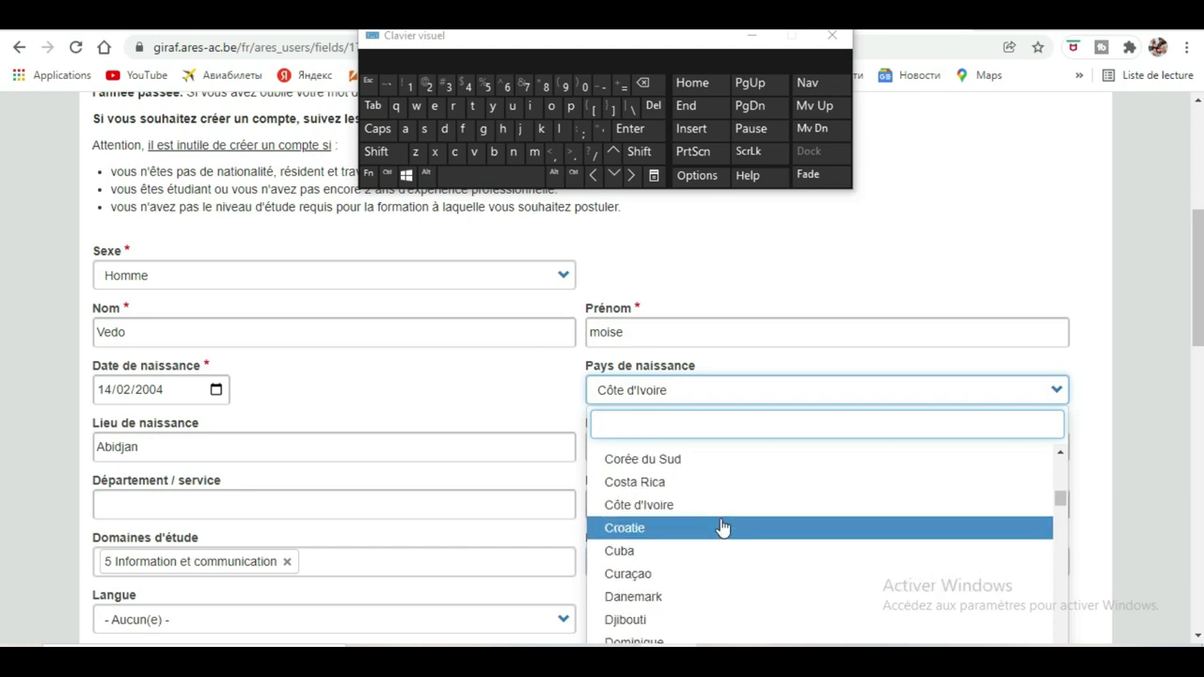
scroll(797, 498, up, 2)
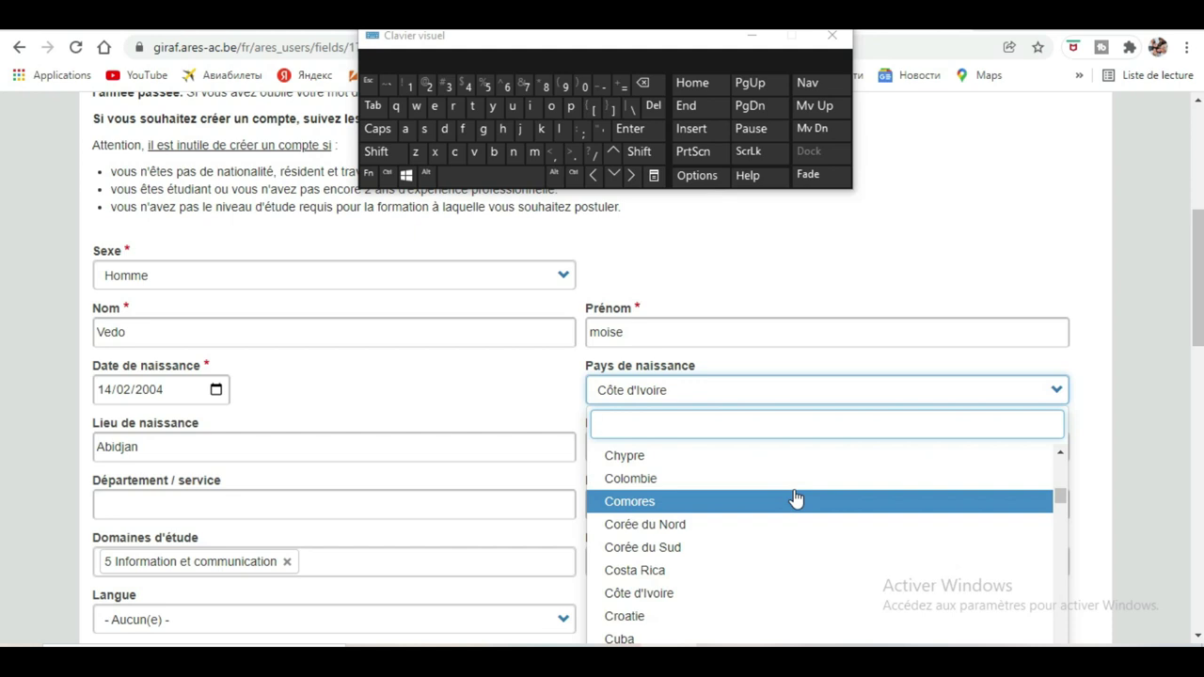
scroll(796, 498, down, 20)
scroll(796, 499, down, 10)
scroll(801, 498, up, 10)
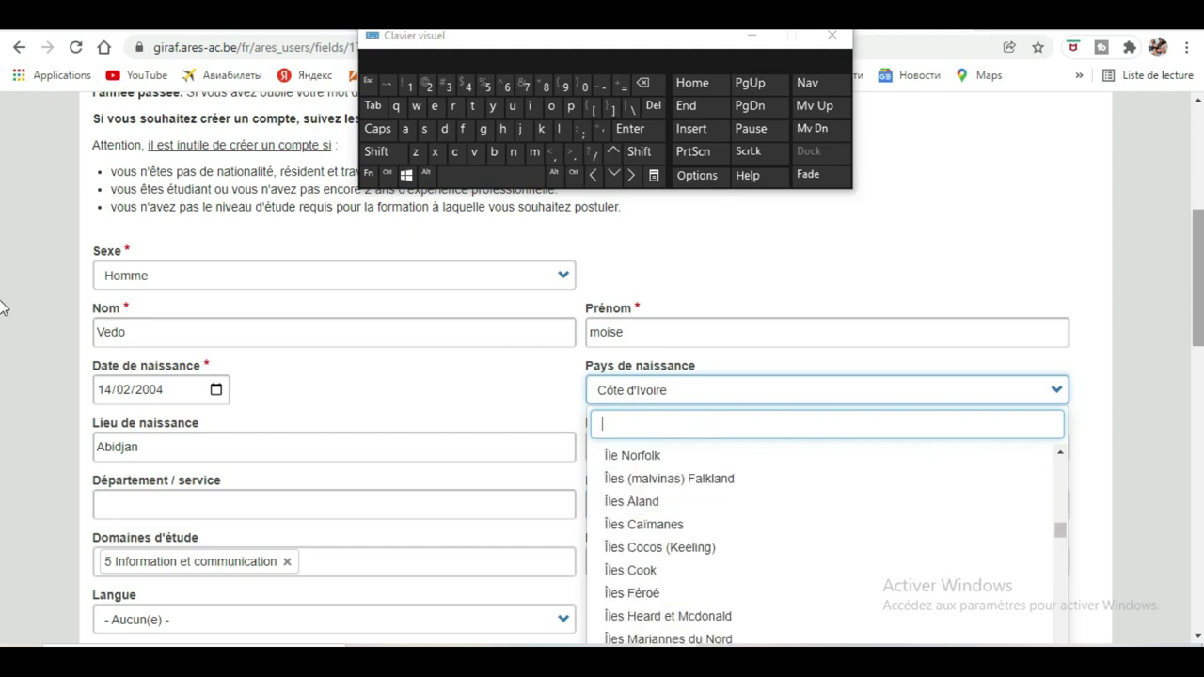
scroll(3, 306, down, 2)
scroll(938, 402, up, 15)
scroll(938, 395, up, 10)
scroll(938, 395, up, 4)
scroll(939, 395, down, 12)
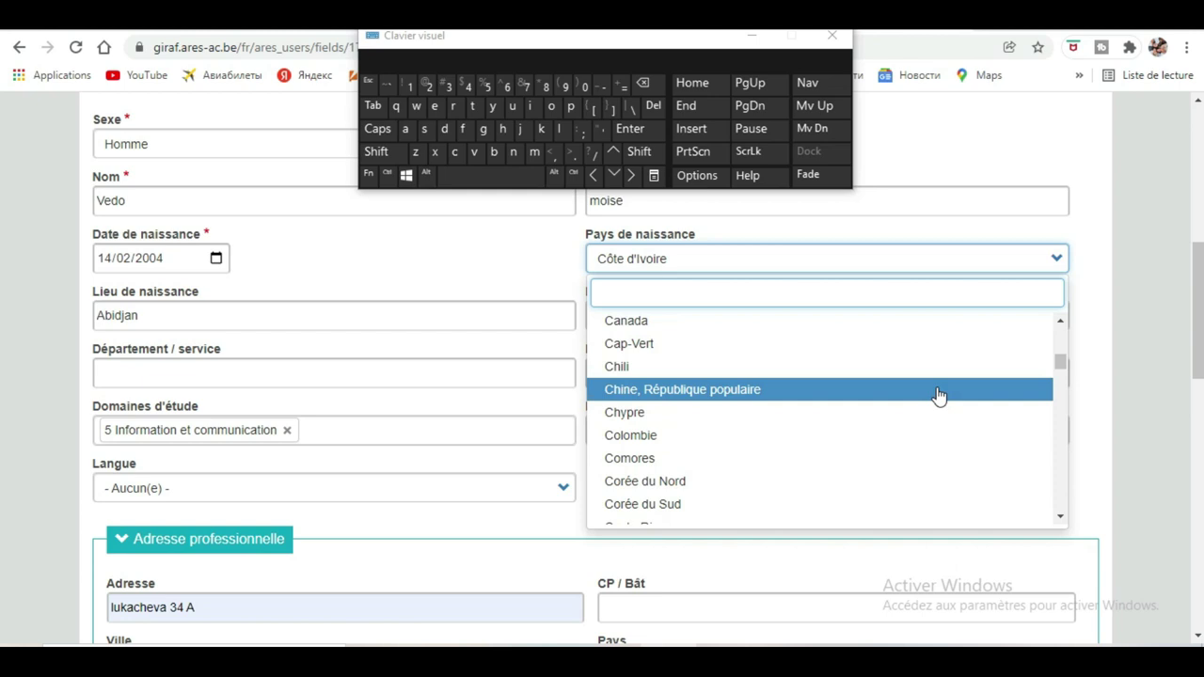
scroll(913, 409, down, 2)
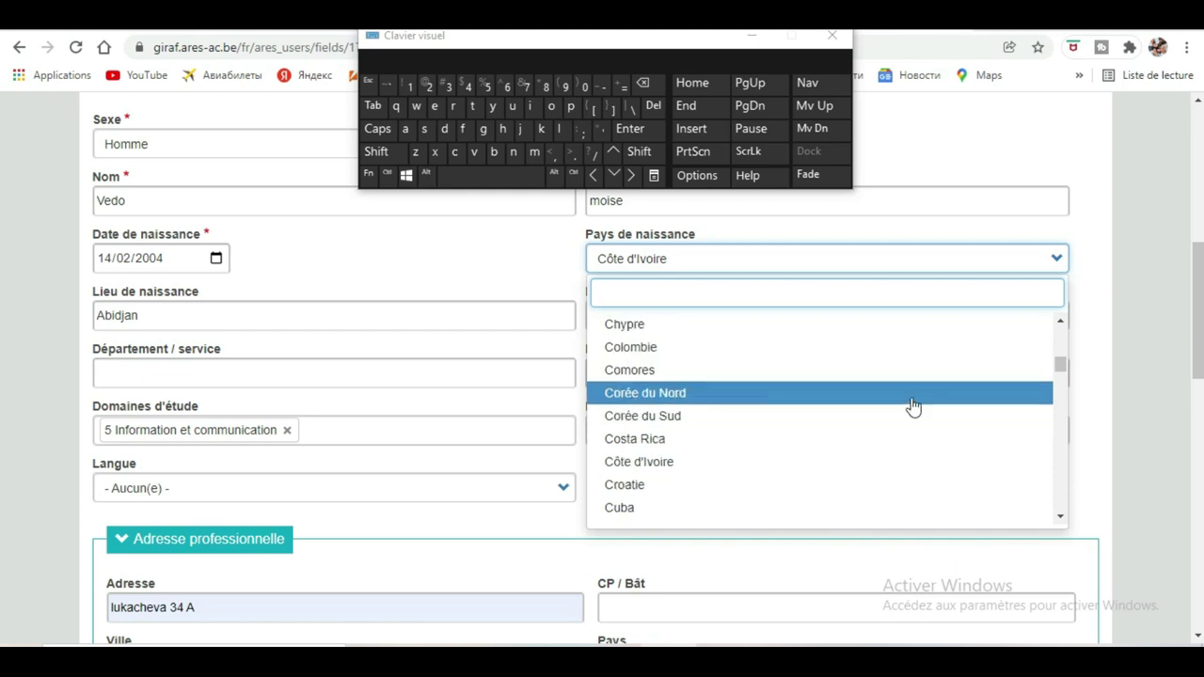
scroll(913, 407, down, 2)
scroll(913, 406, down, 12)
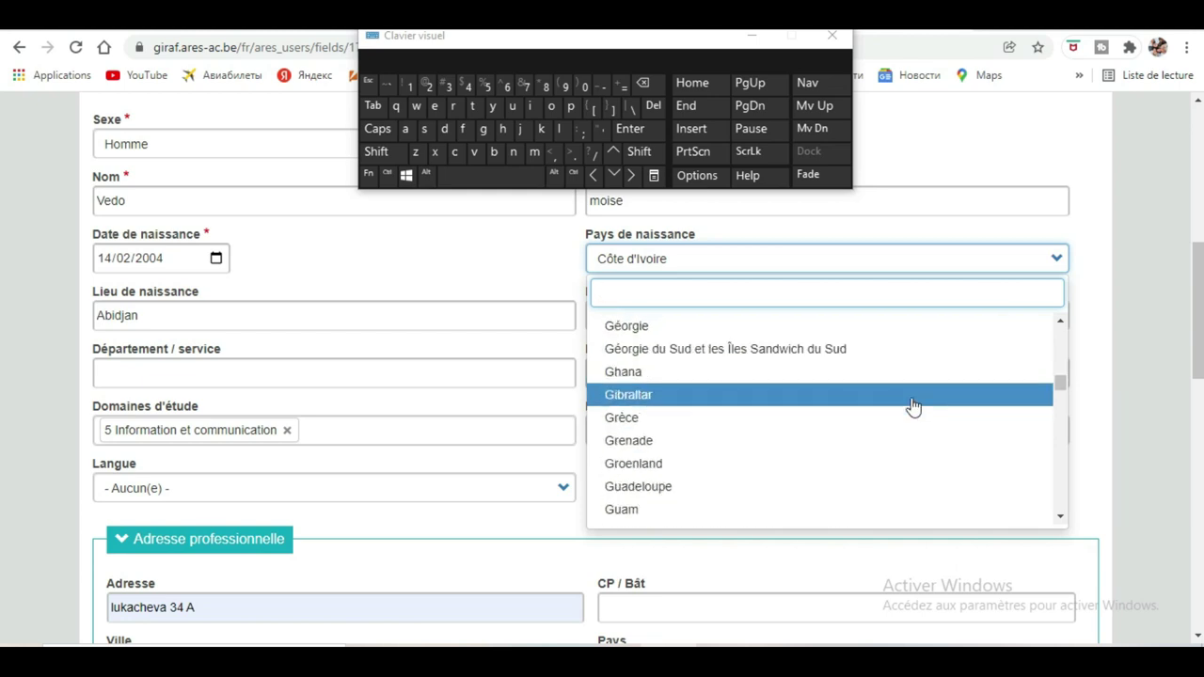
scroll(913, 408, down, 20)
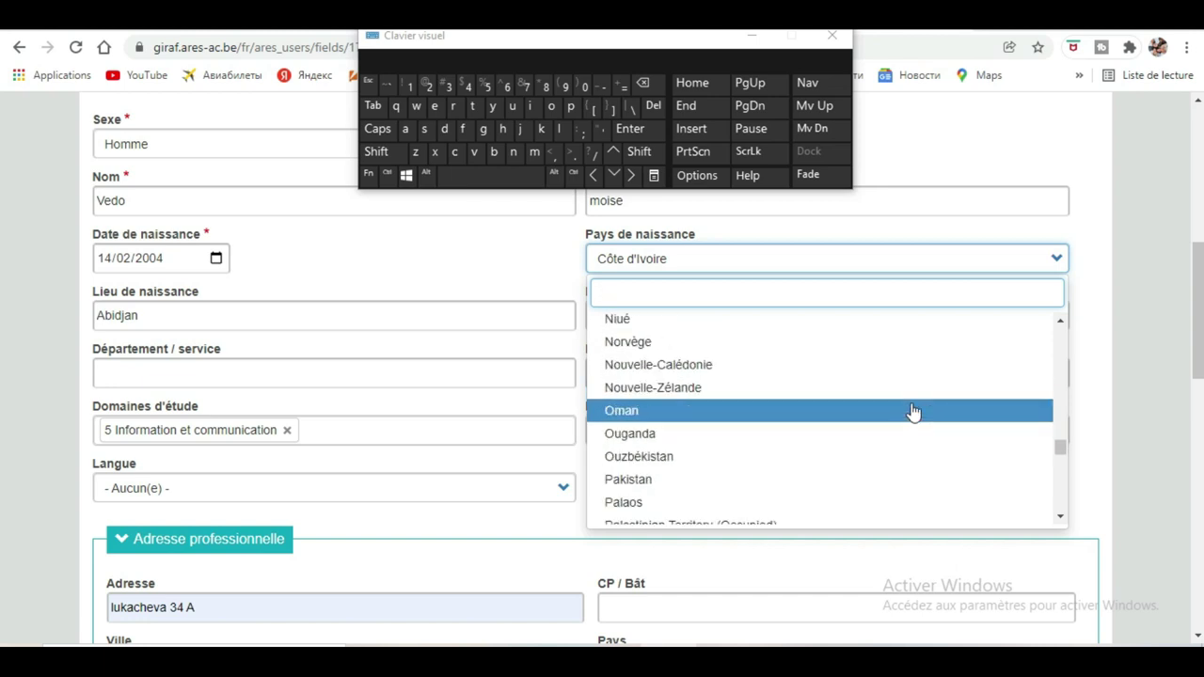
scroll(914, 411, down, 5)
scroll(914, 412, up, 12)
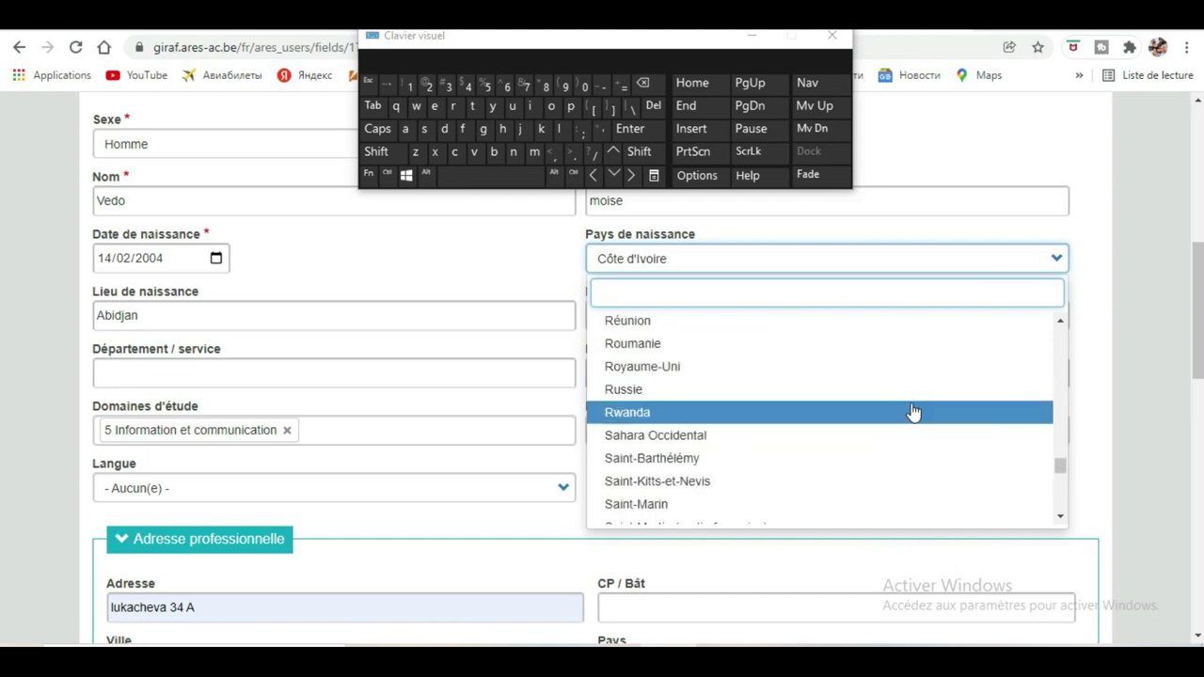
scroll(913, 412, up, 12)
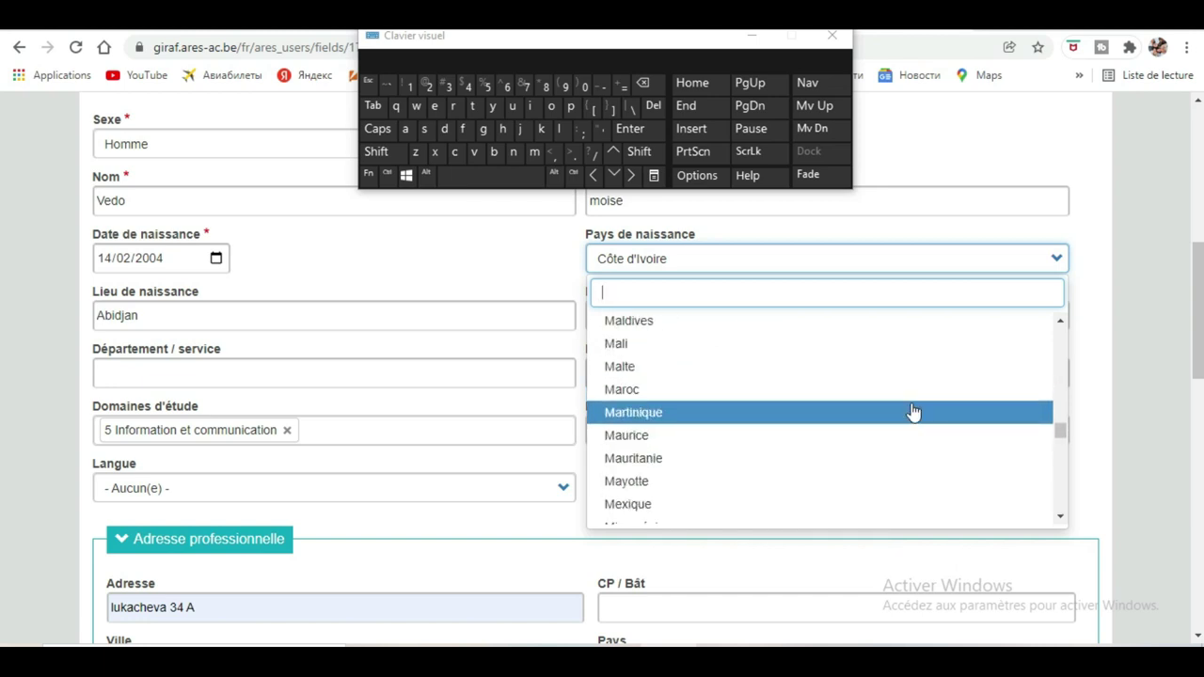
scroll(913, 411, up, 8)
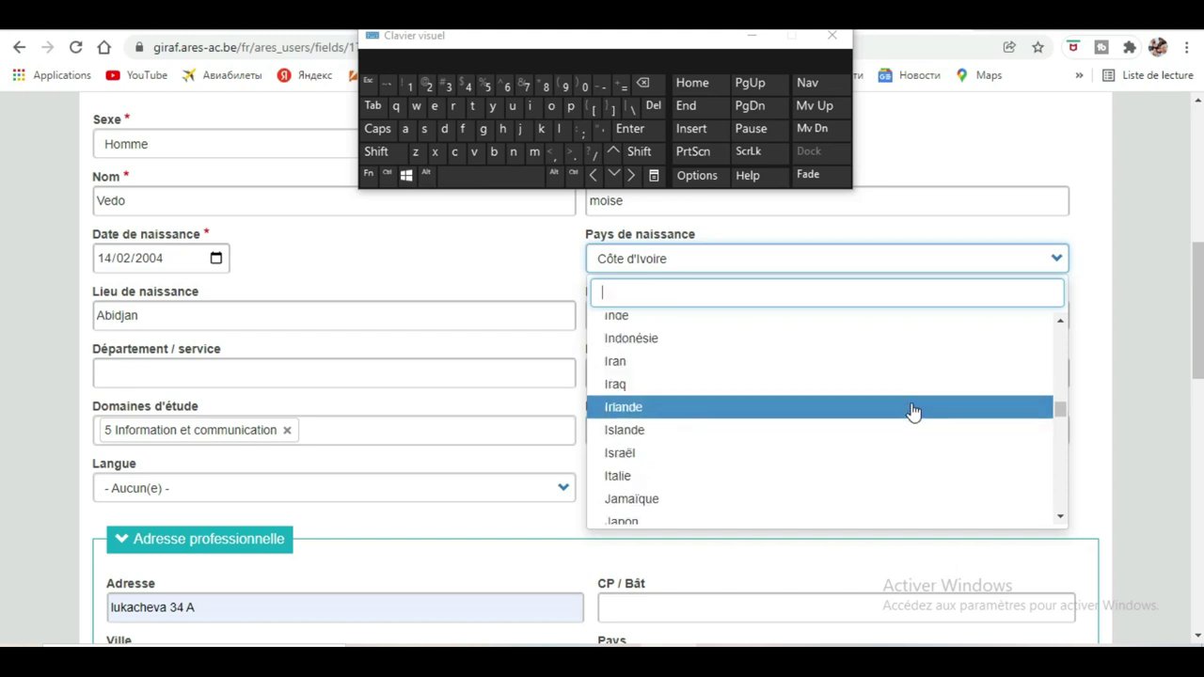
scroll(913, 411, up, 8)
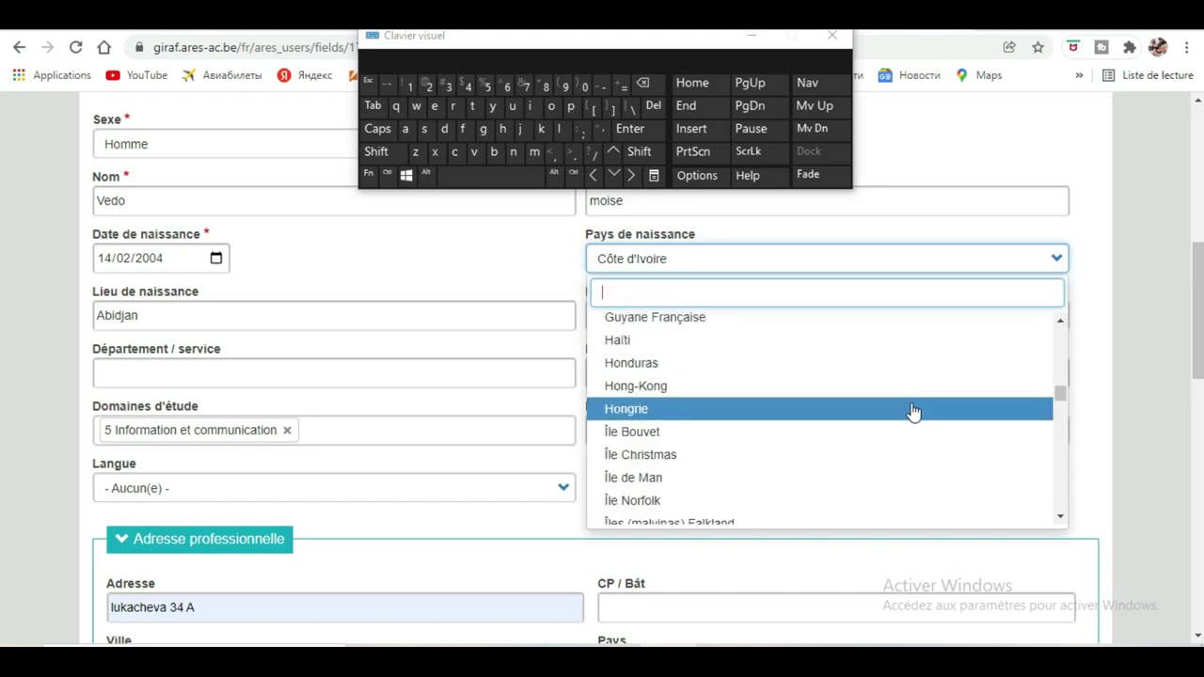
scroll(913, 411, up, 8)
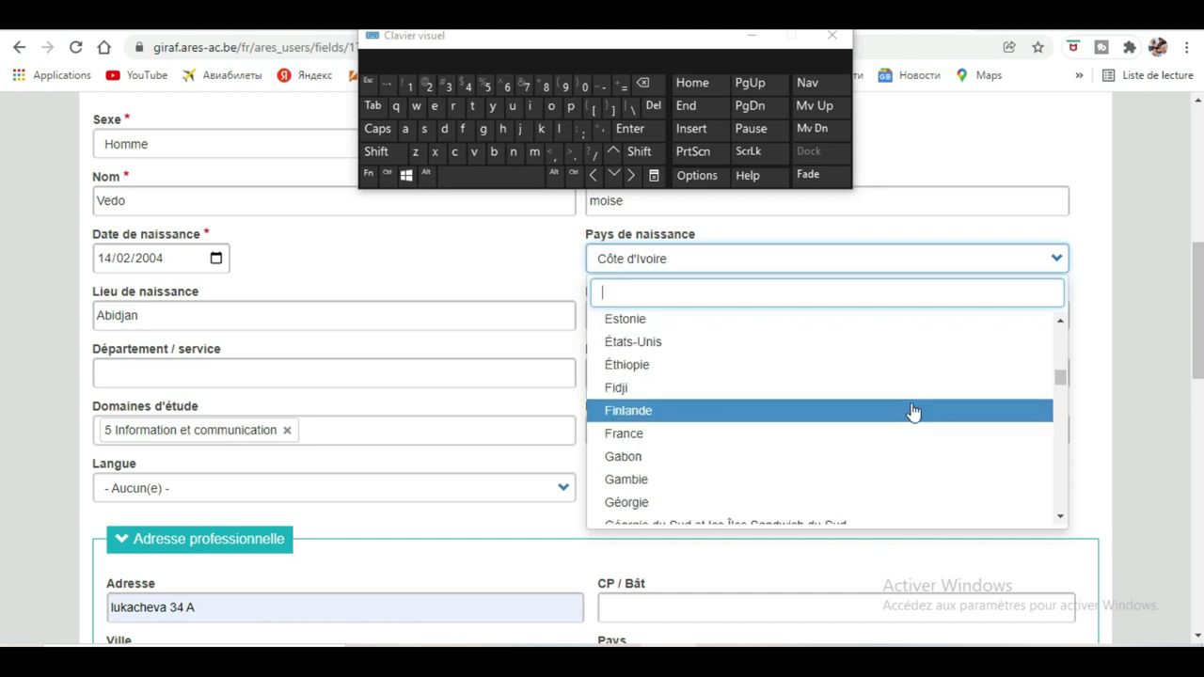
scroll(914, 411, up, 2)
scroll(914, 411, down, 1)
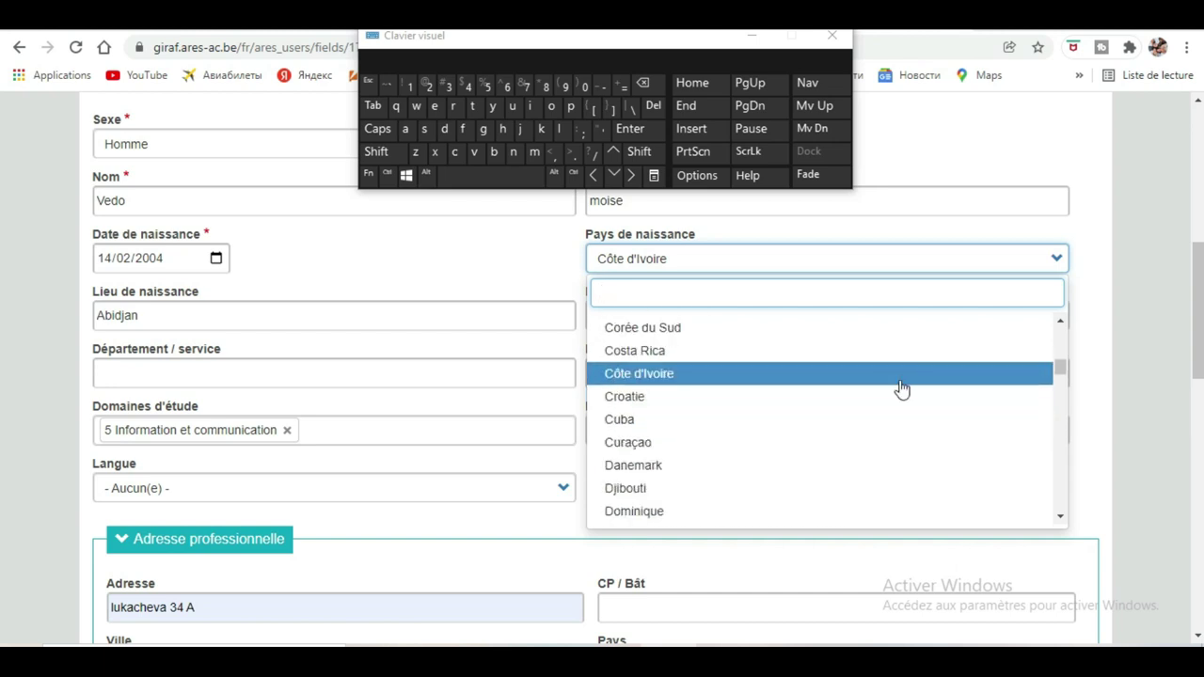
click(901, 374)
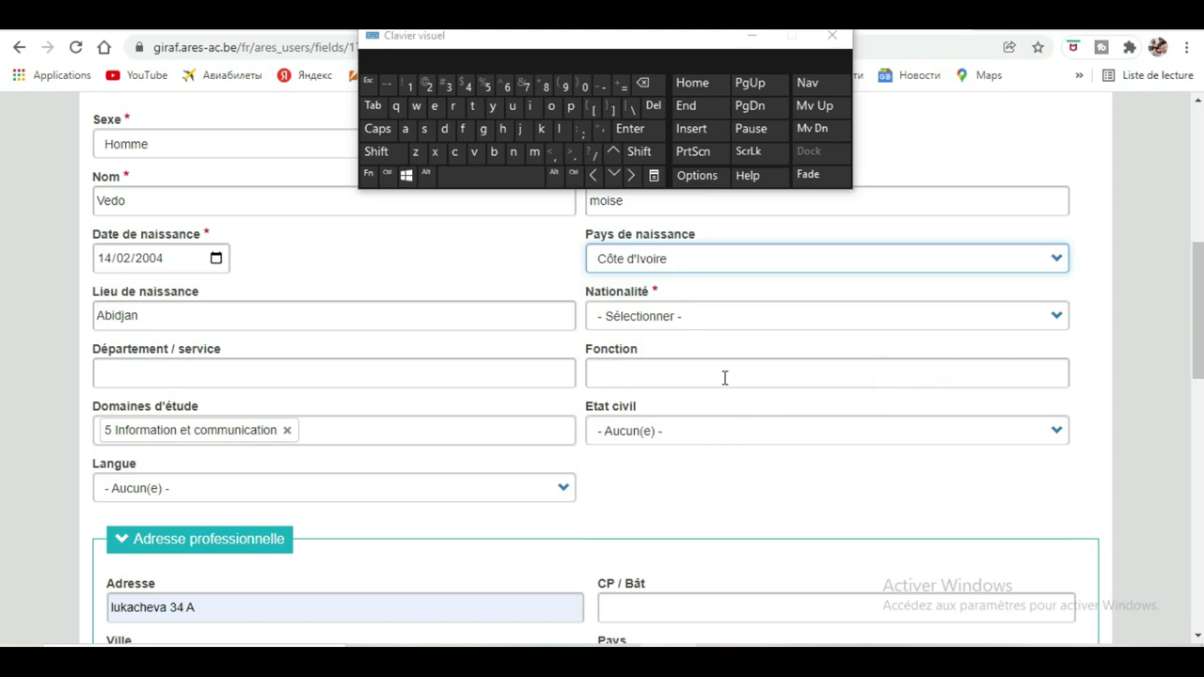
- Set the applicant's Nationalité to Ivoirienne
click(760, 325)
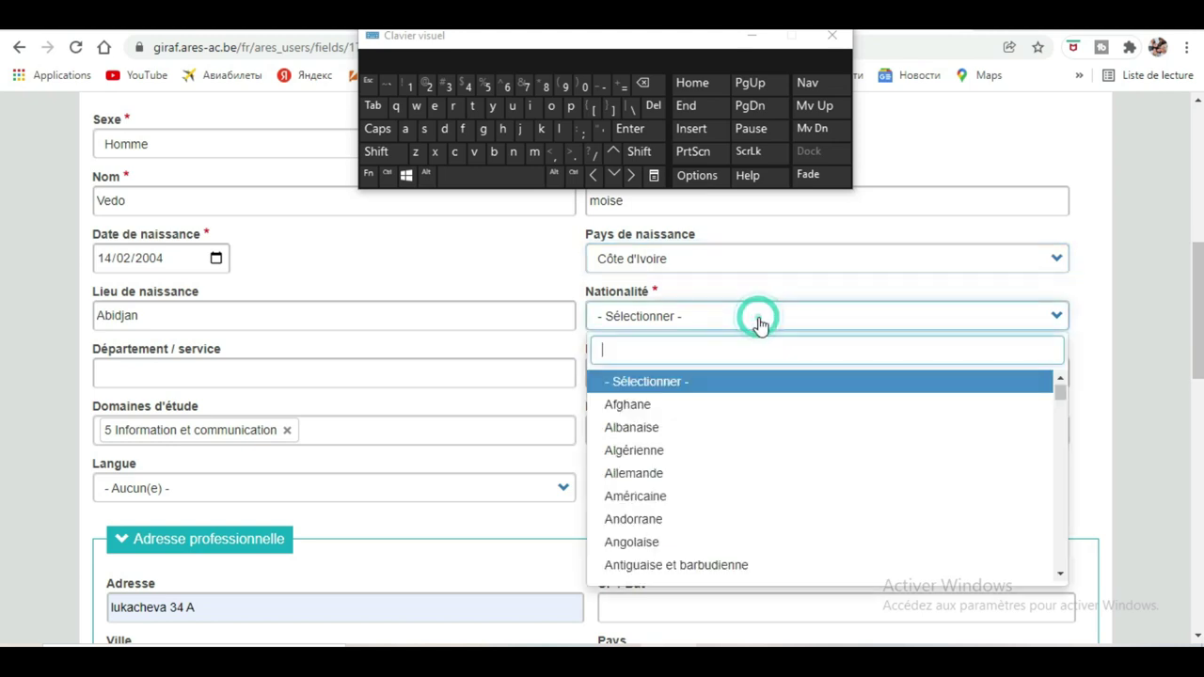
scroll(757, 403, down, 10)
scroll(758, 403, down, 3)
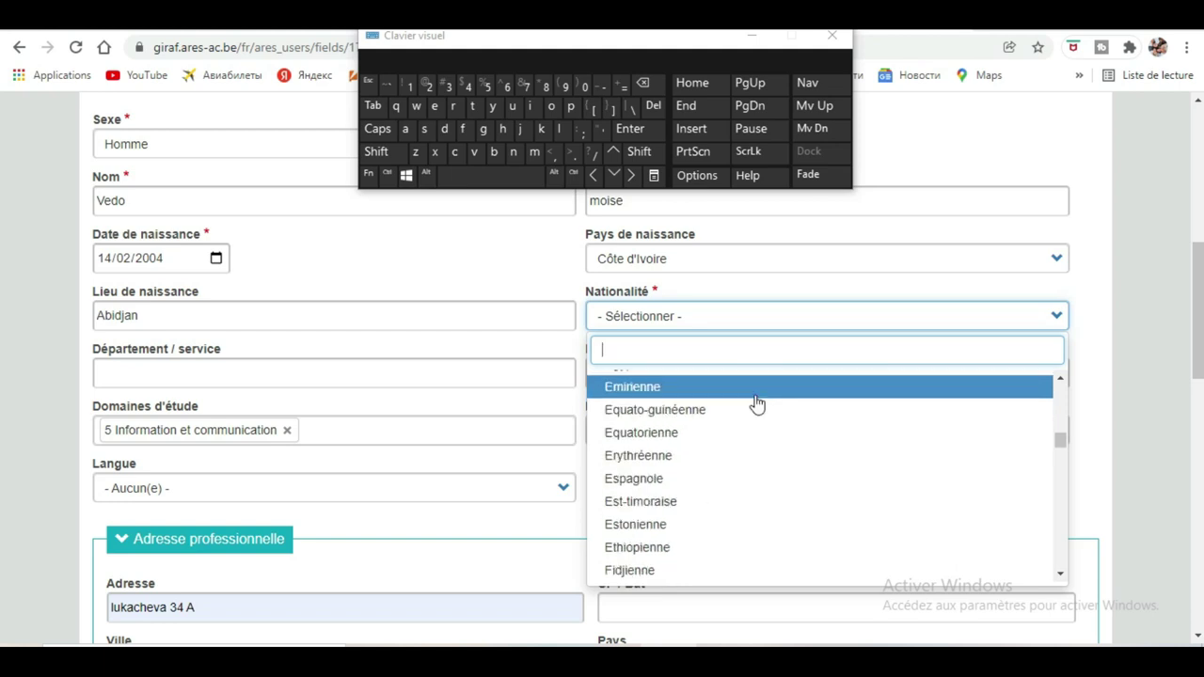
scroll(758, 403, up, 3)
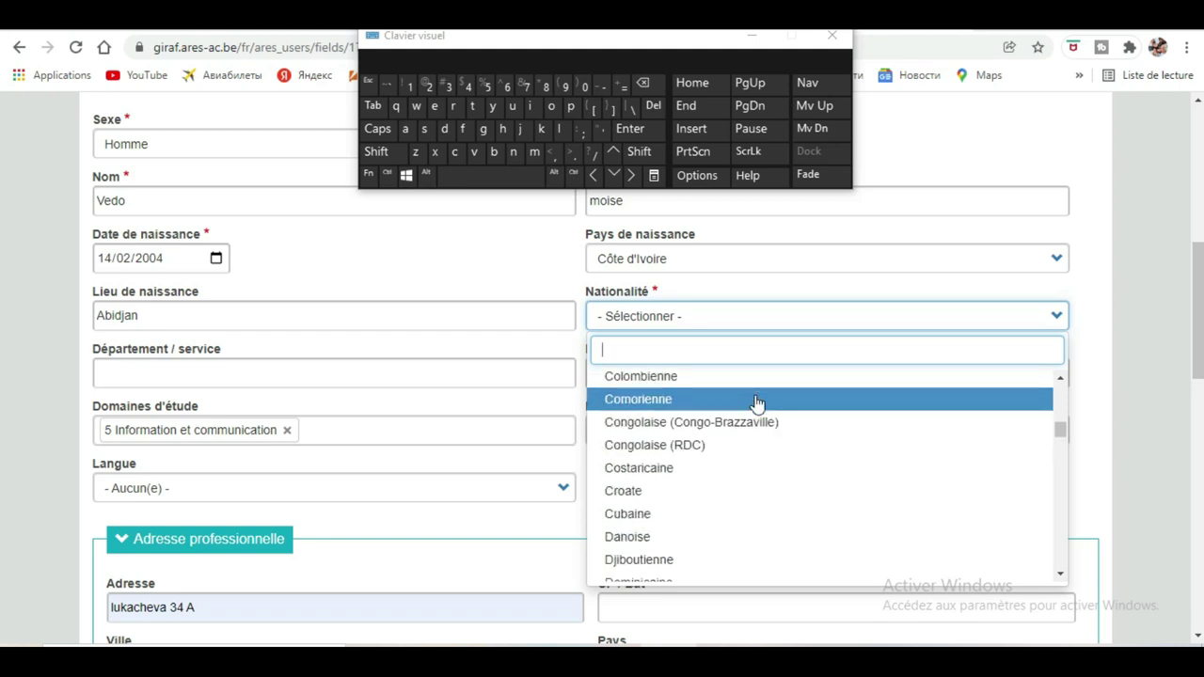
scroll(785, 525, up, 3)
scroll(784, 520, up, 3)
scroll(785, 520, down, 3)
scroll(785, 520, down, 7)
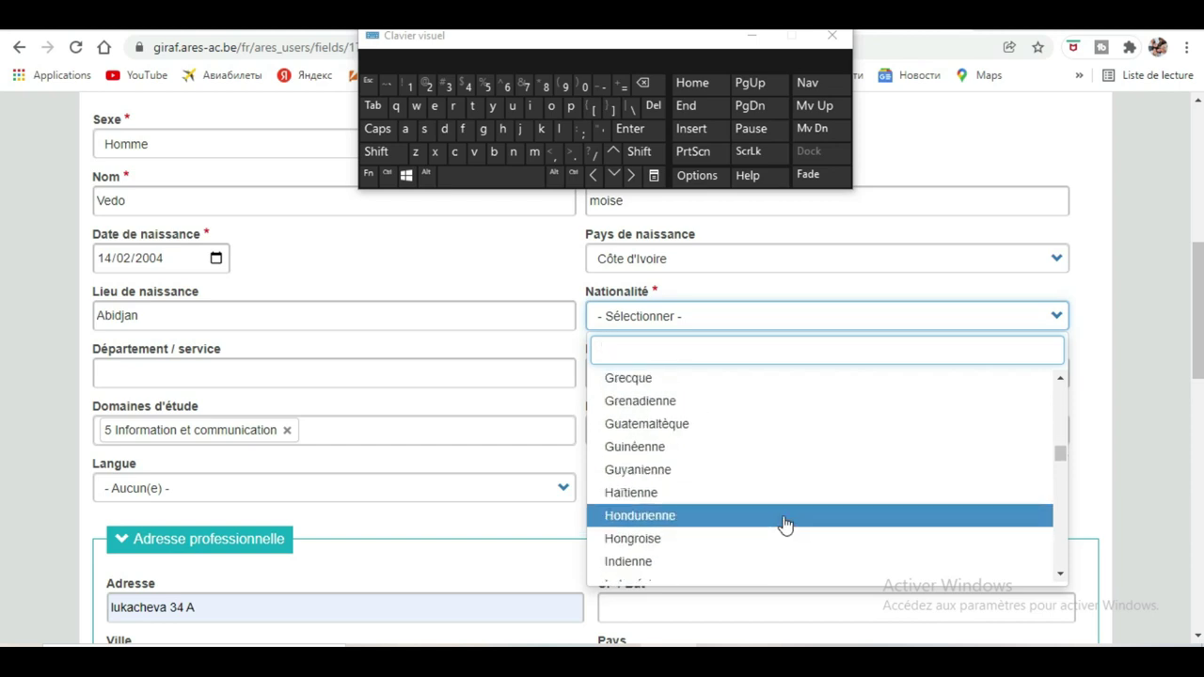
scroll(785, 525, down, 4)
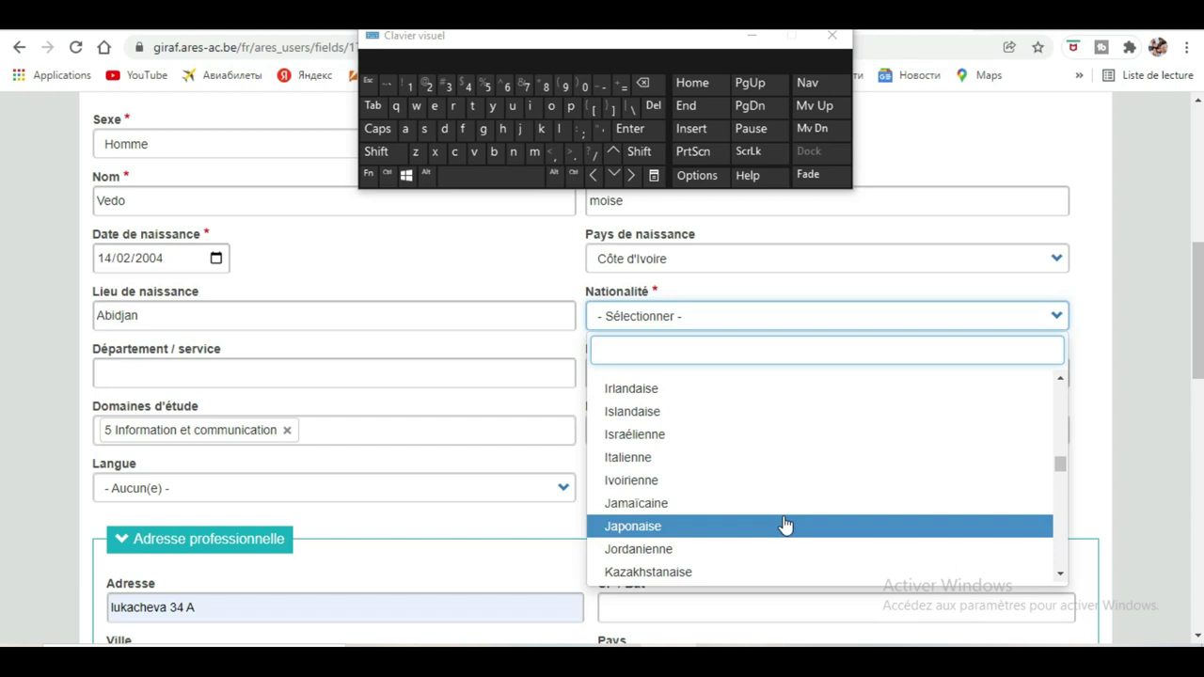
click(715, 481)
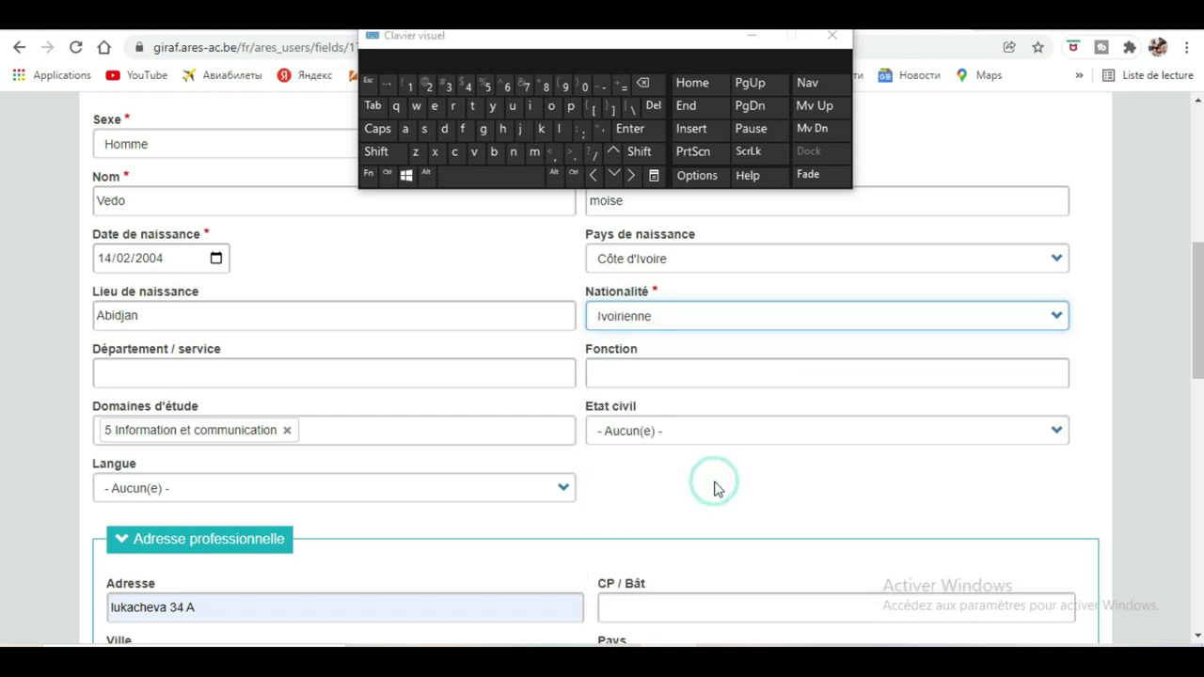
- Set Etat civil to Célibataire, leaving Fonction blank
click(697, 368)
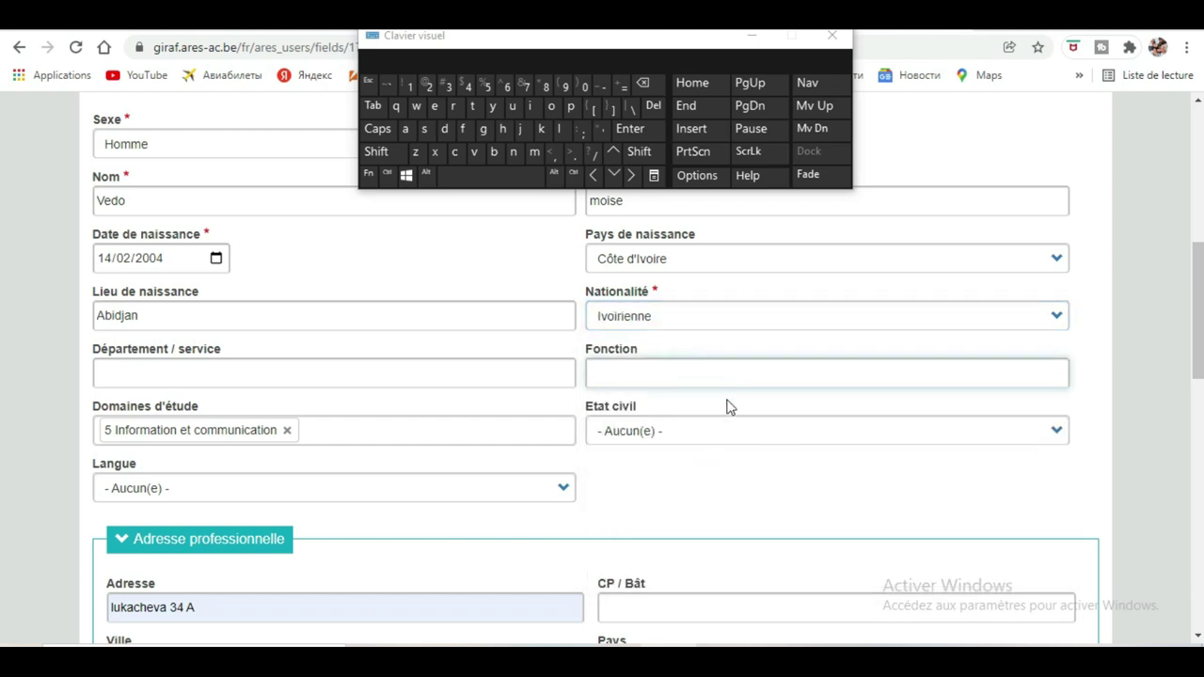
click(696, 431)
click(683, 524)
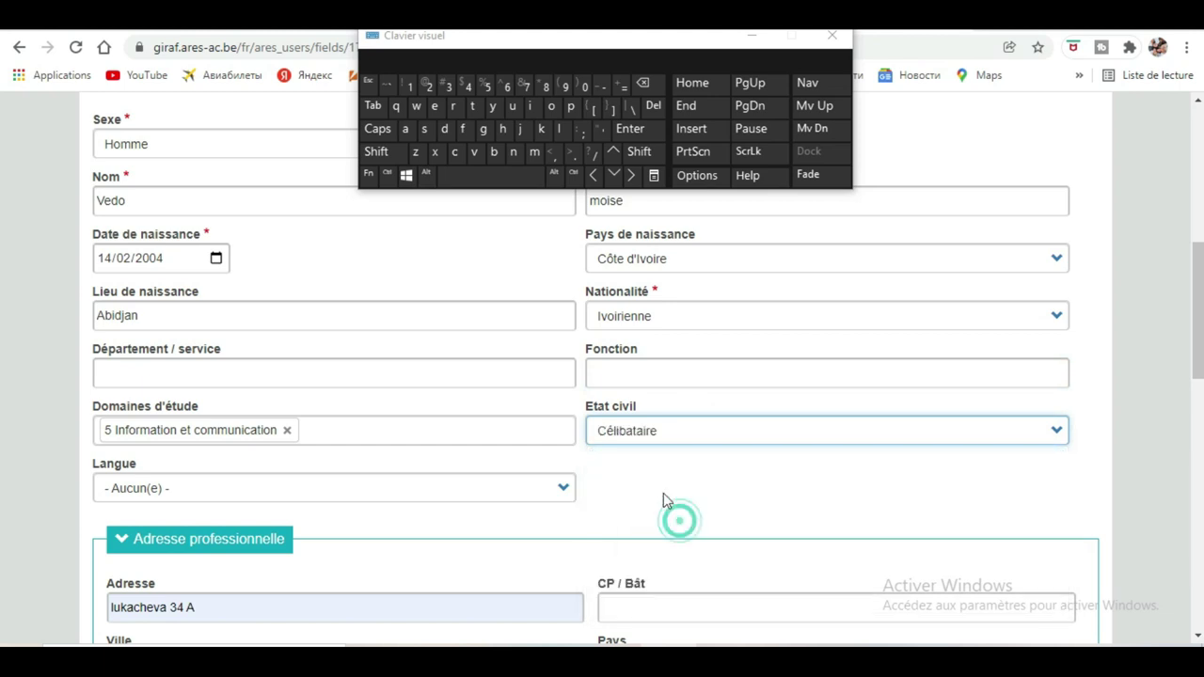
- Set Pays in the Adresse professionnelle section to Côte d'Ivoire
scroll(638, 438, down, 2)
scroll(638, 437, down, 1)
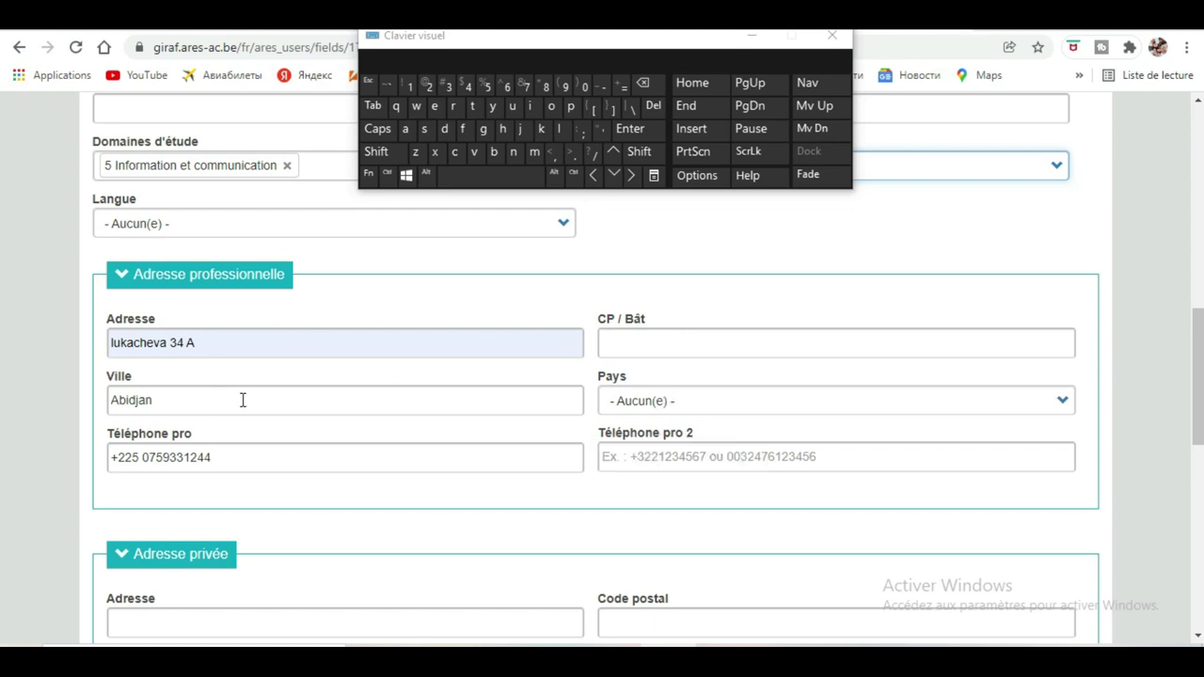
click(678, 402)
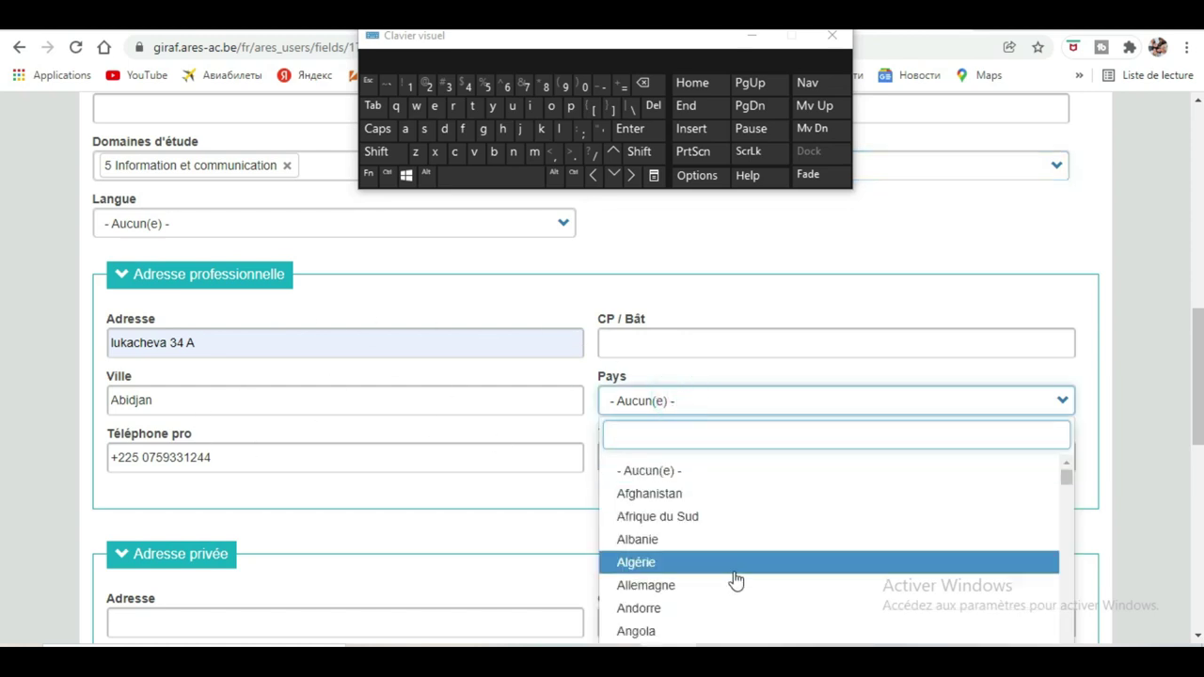
scroll(729, 565, down, 9)
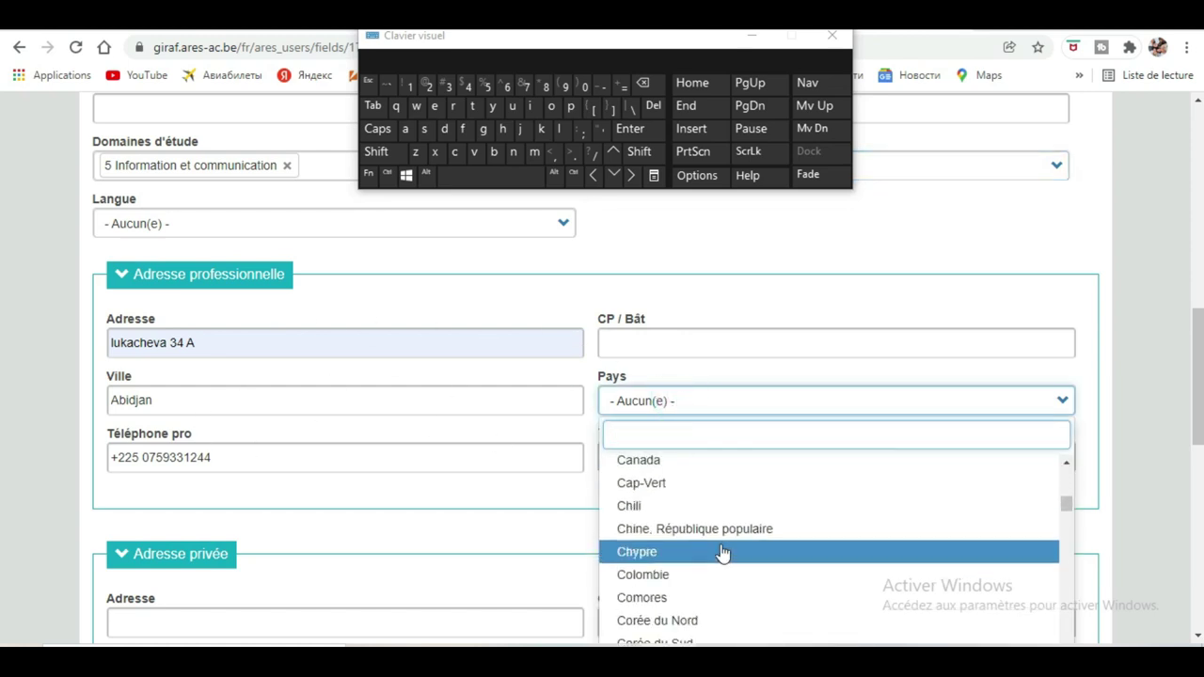
scroll(693, 565, down, 1)
click(694, 604)
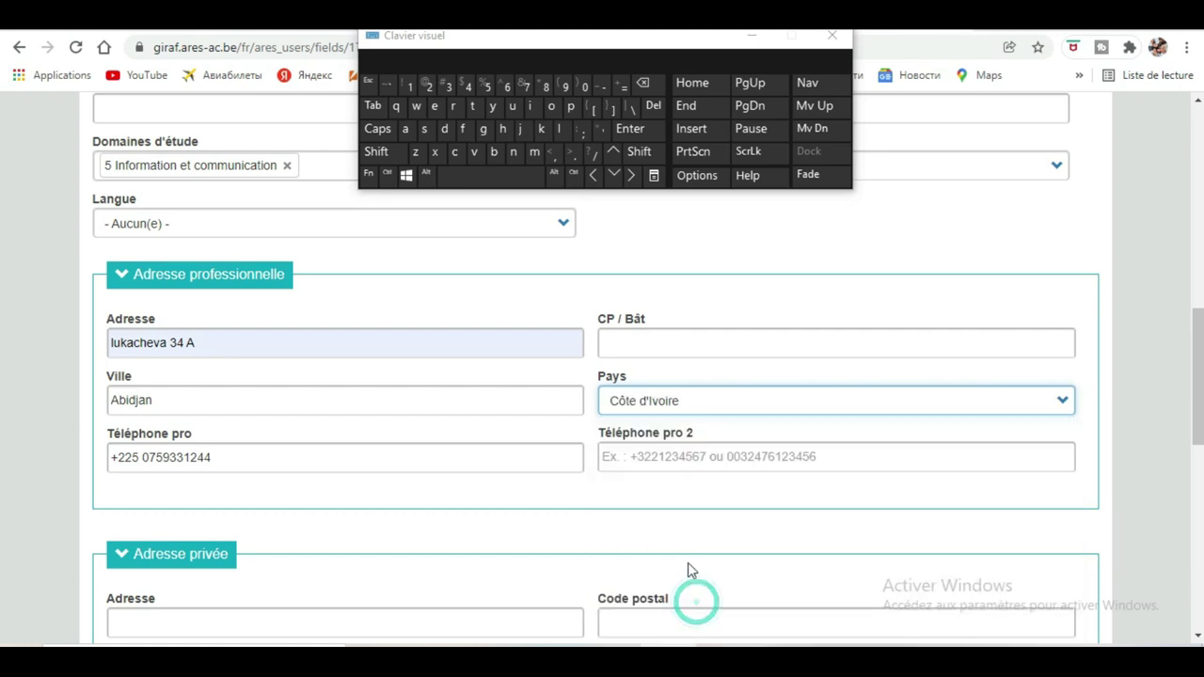
- Fill the Adresse field of the Adresse privée section with the applicant's saved street address suggestion
scroll(599, 493, down, 3)
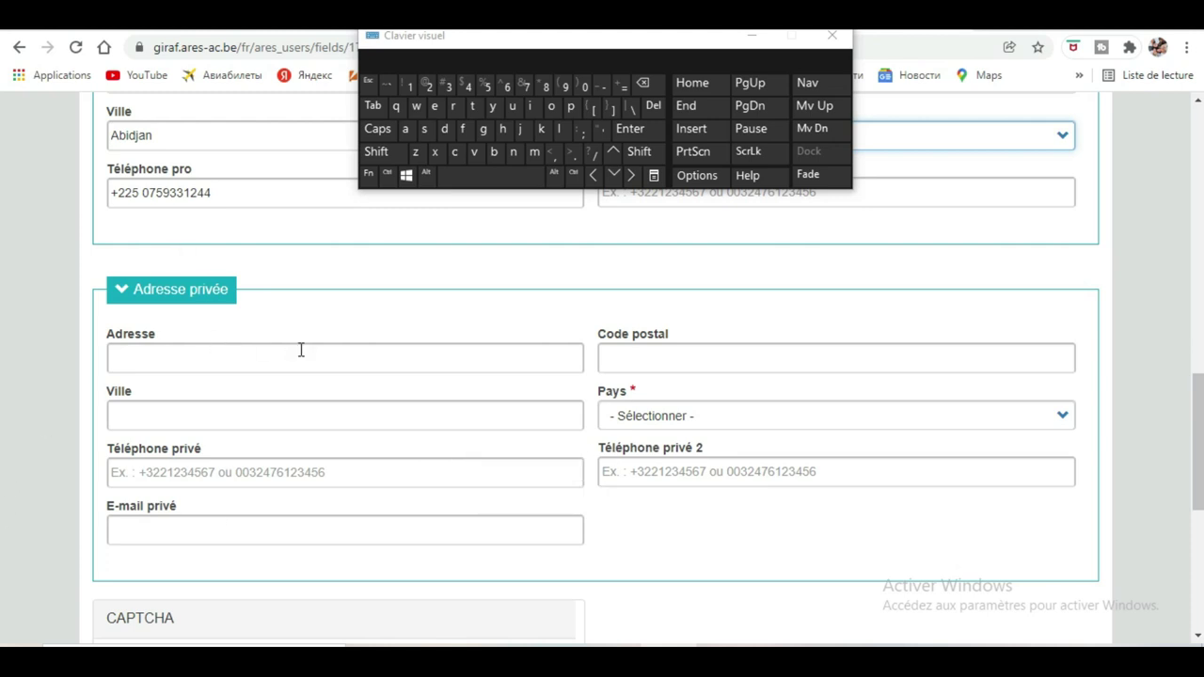
click(273, 356)
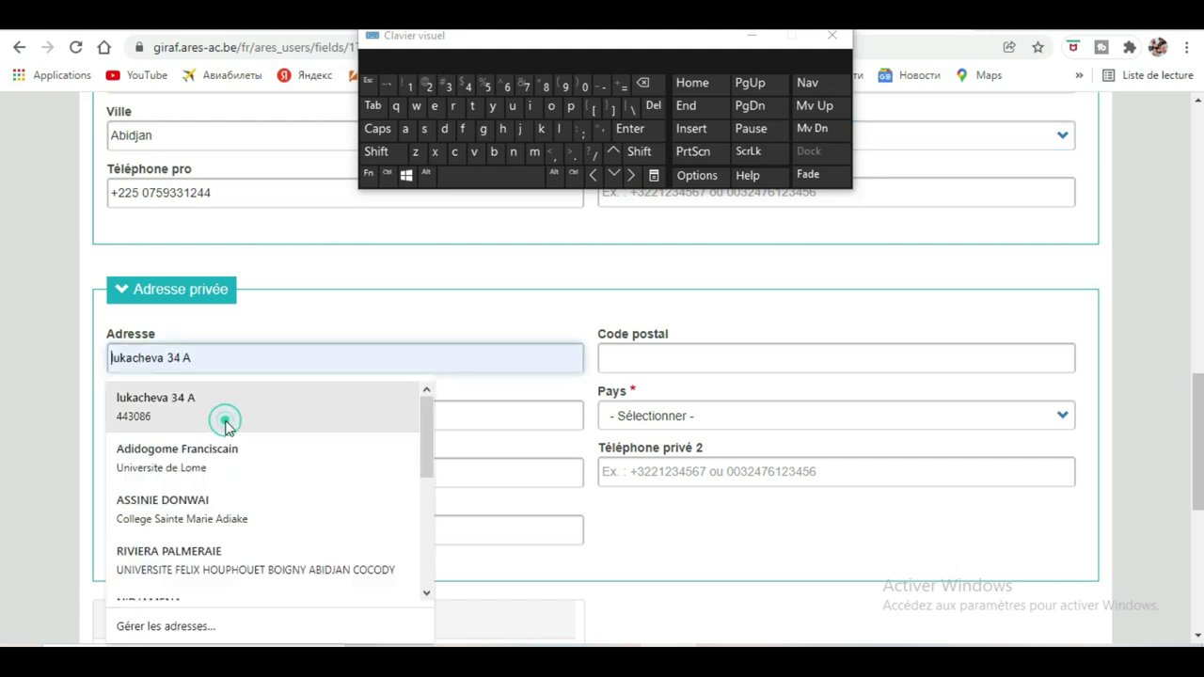
click(225, 419)
- Enter Abidjan as the Ville of the private address using the on-screen keyboard
click(292, 424)
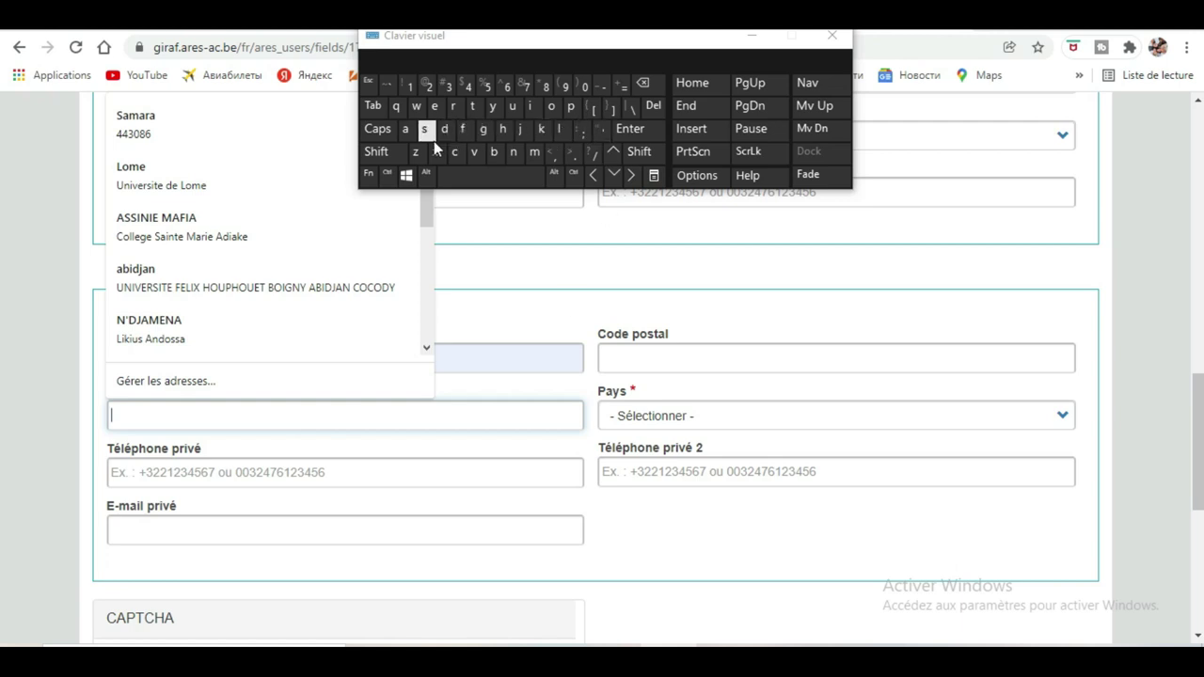
click(377, 151)
click(405, 129)
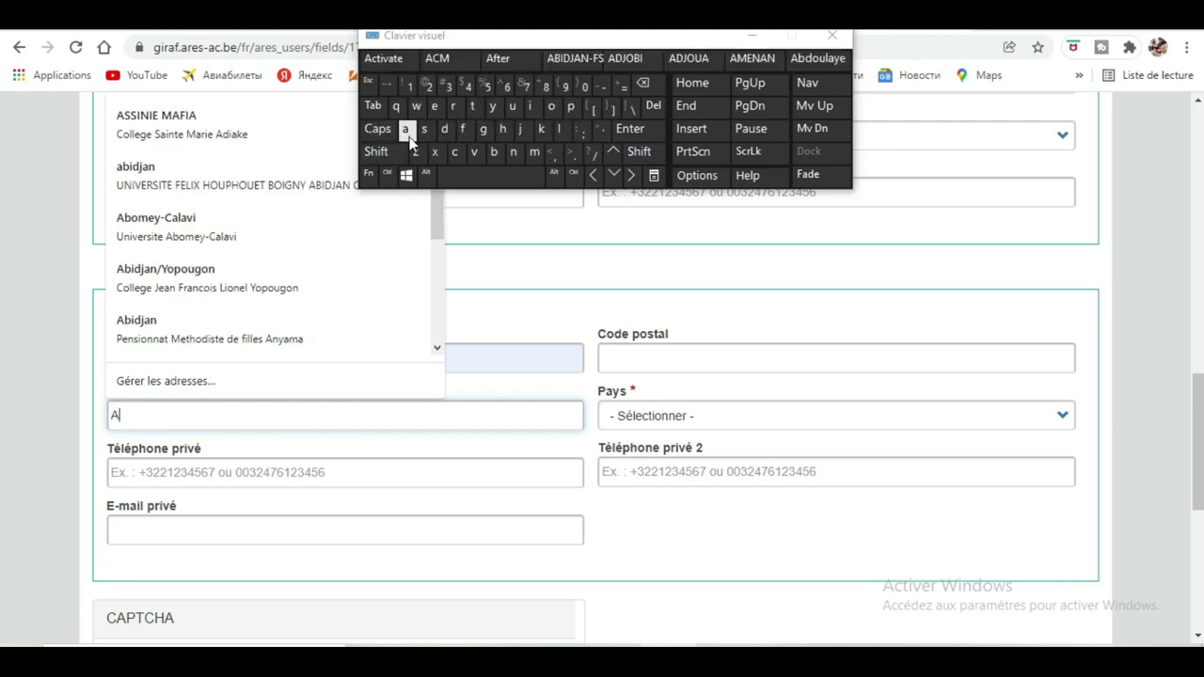
click(528, 334)
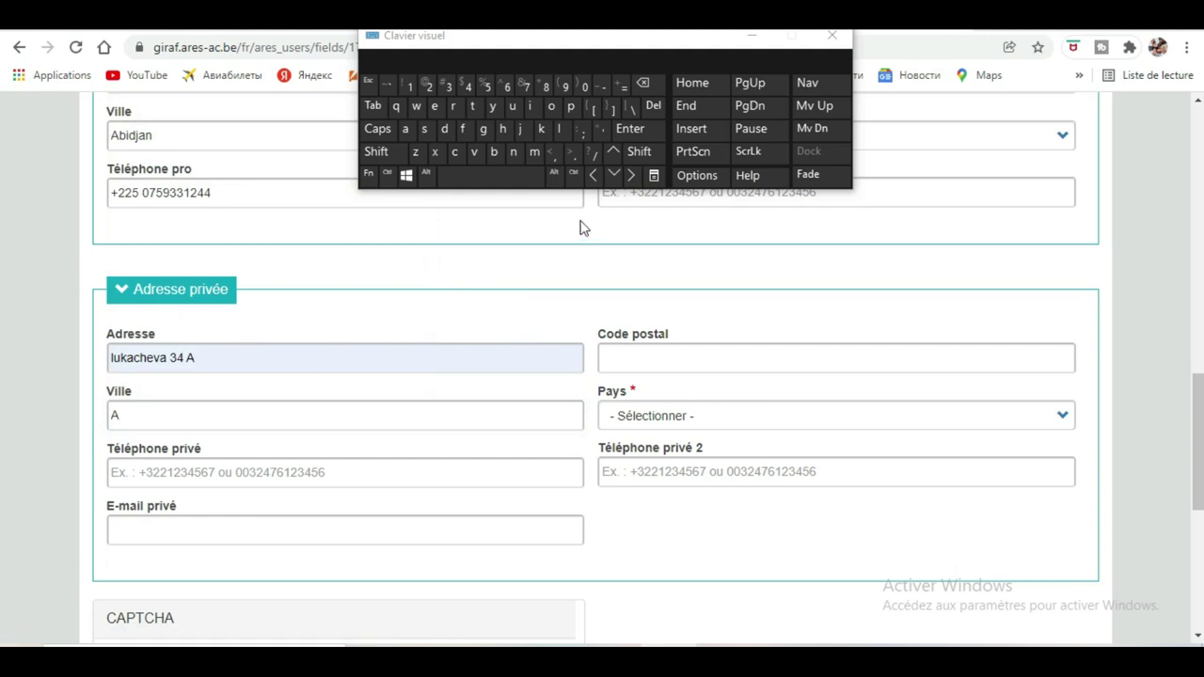
click(122, 415)
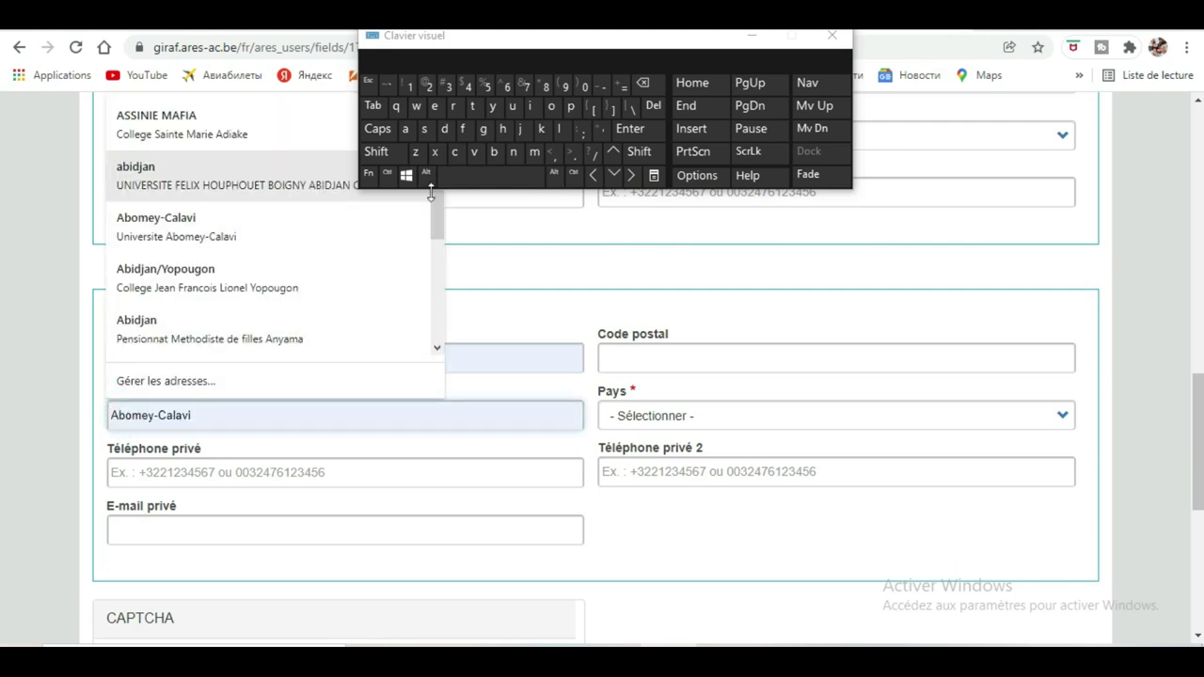
click(493, 152)
click(532, 106)
click(444, 129)
click(519, 128)
click(405, 129)
click(513, 152)
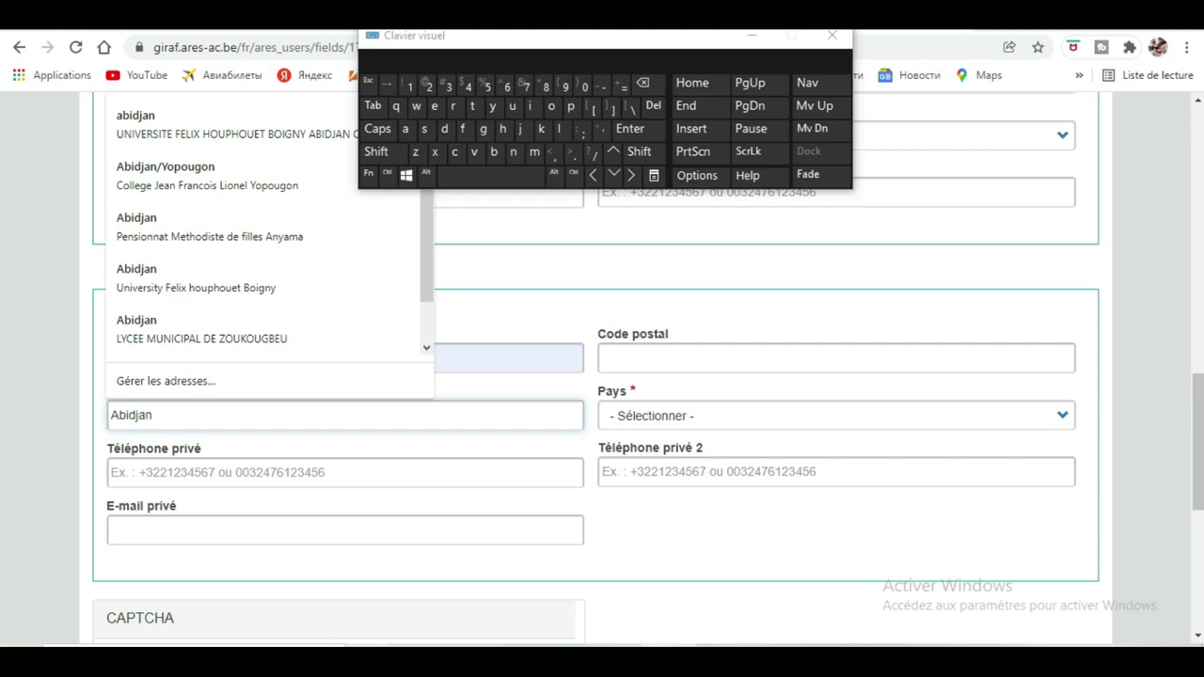
- Set the required Pays of the private address to Cameroun, leaving Téléphone privé blank
click(396, 471)
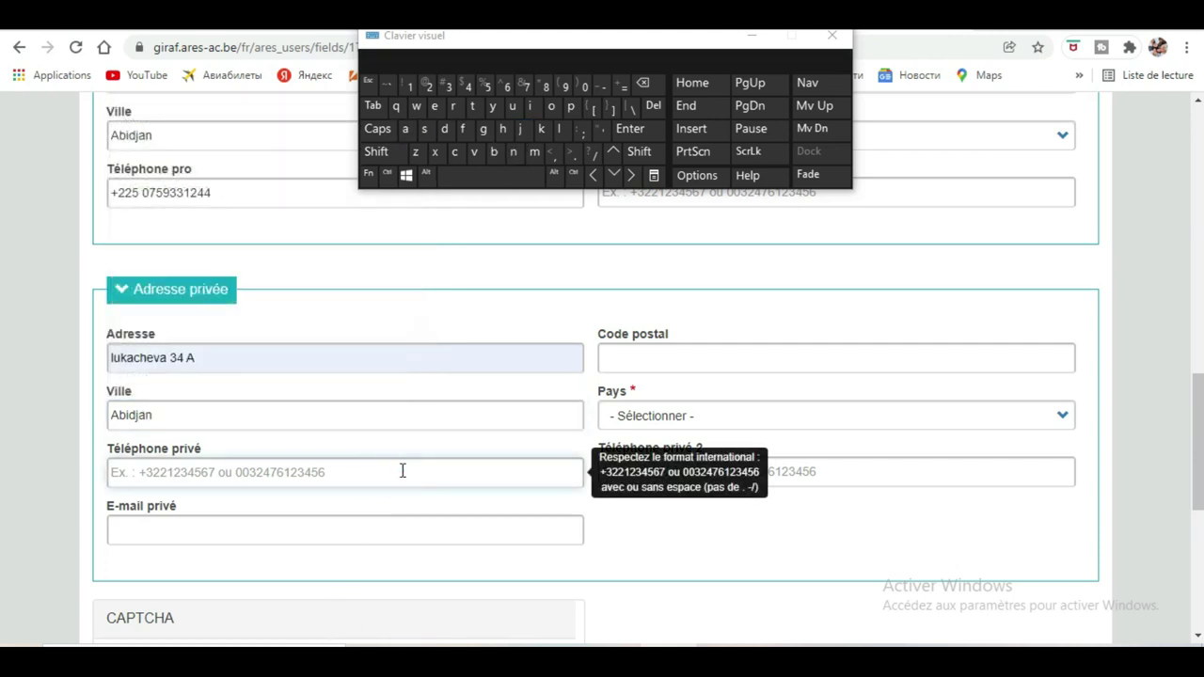
click(683, 424)
scroll(696, 532, down, 10)
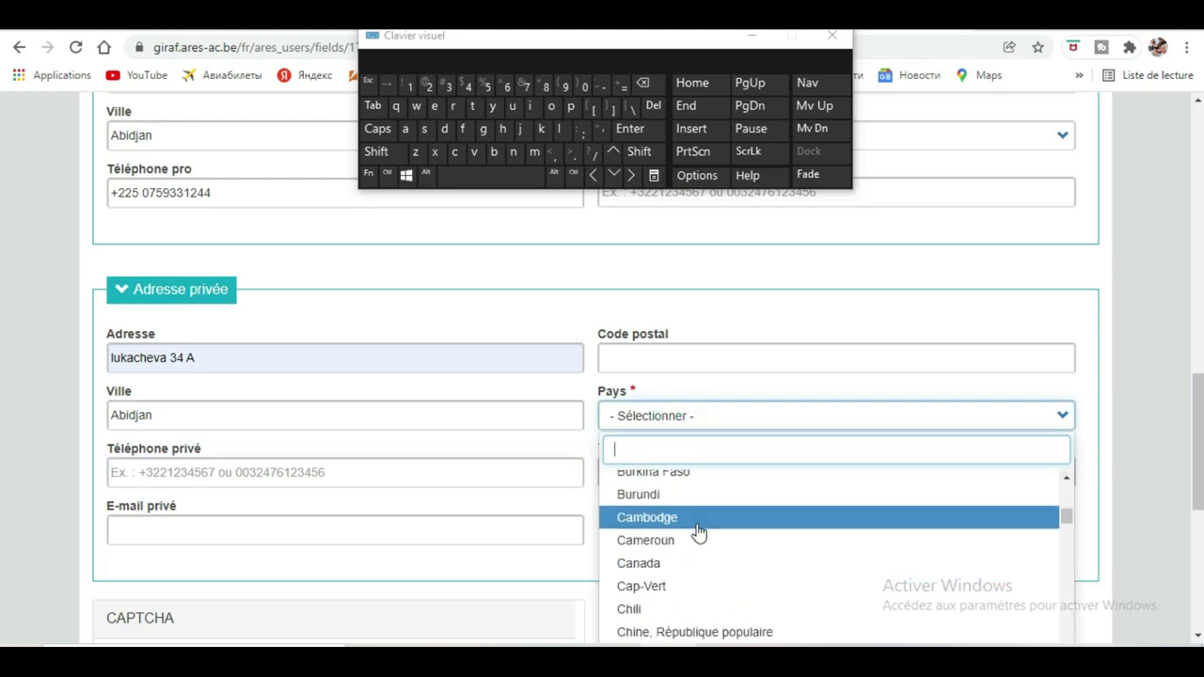
click(691, 541)
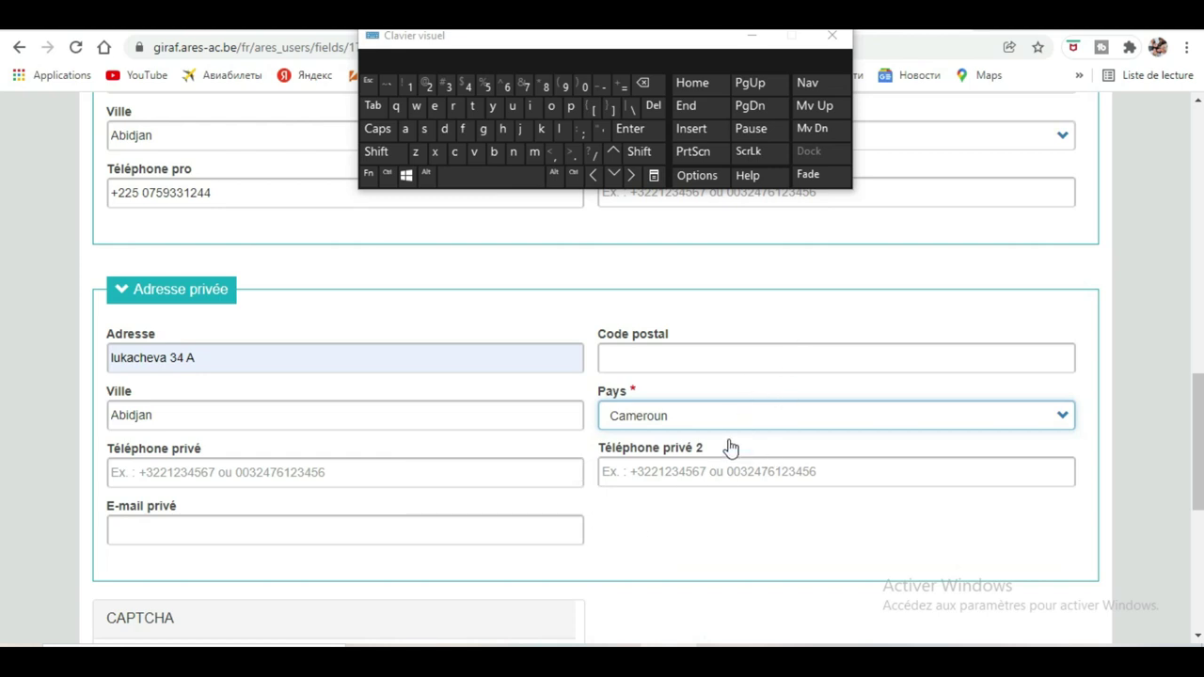
- Complete the reCAPTCHA check and submit the registration form
scroll(736, 410, down, 3)
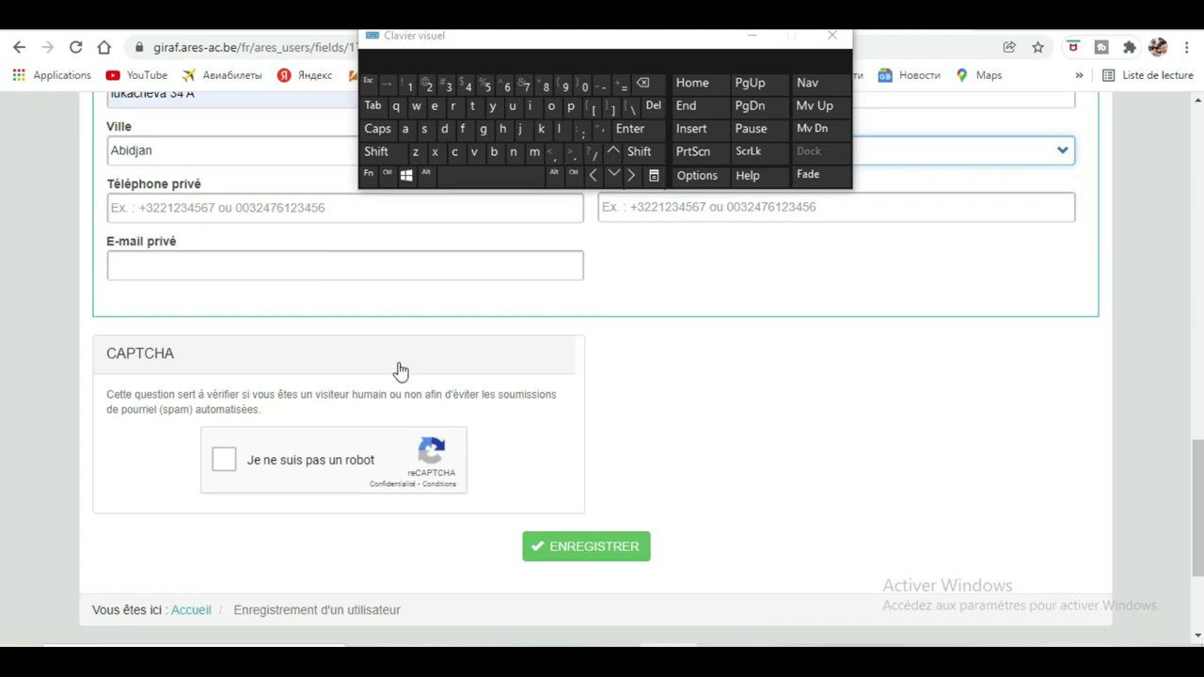
scroll(248, 329, up, 2)
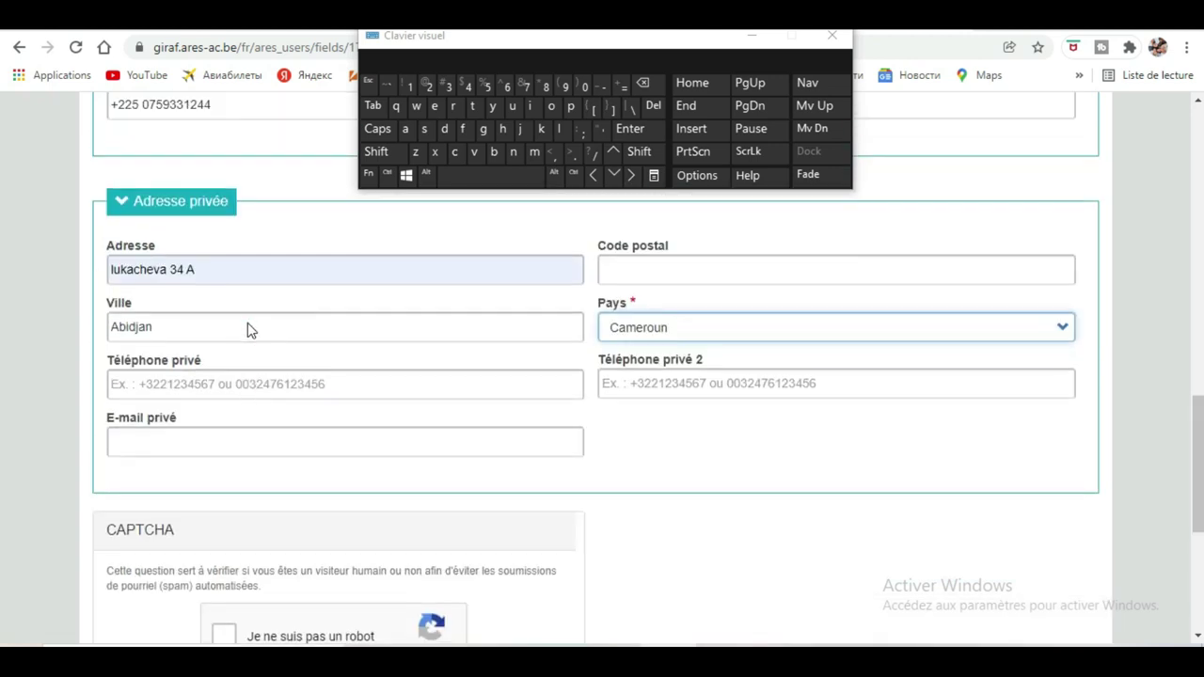
scroll(259, 349, down, 1)
scroll(271, 395, down, 1)
click(222, 460)
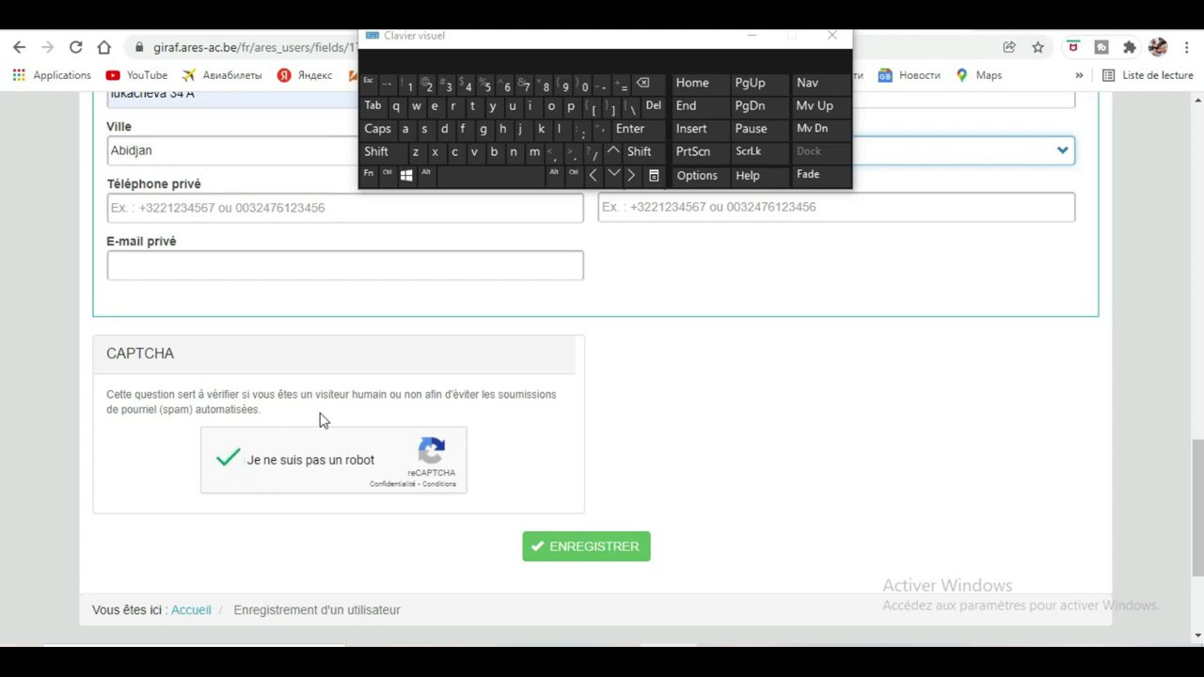
click(607, 557)
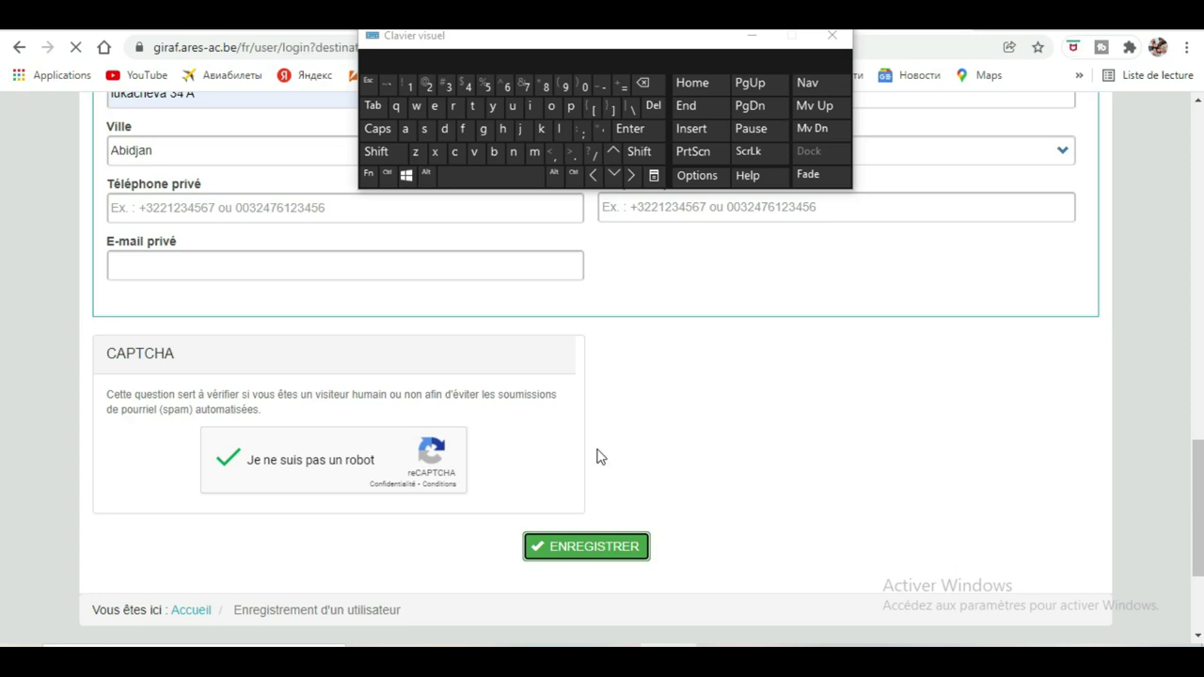
- Read the account request notice and review the Courriel and Mot de passe fields on the GIRAF sign-in page
click(381, 365)
scroll(336, 368, up, 4)
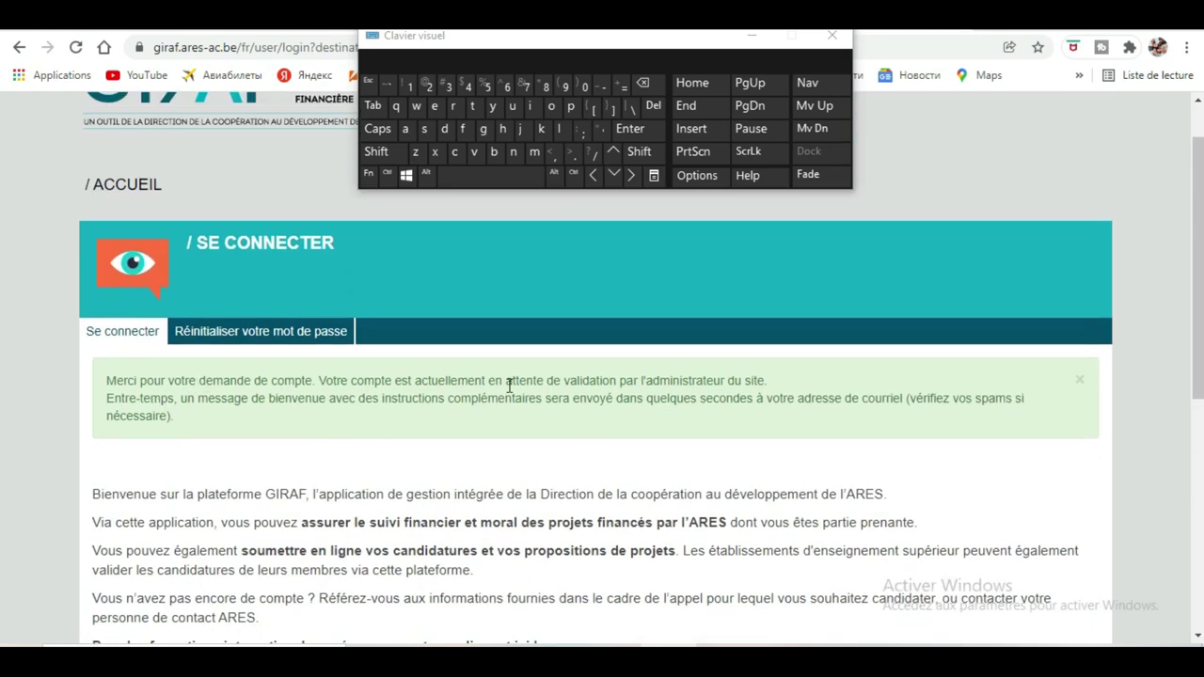
scroll(509, 386, down, 1)
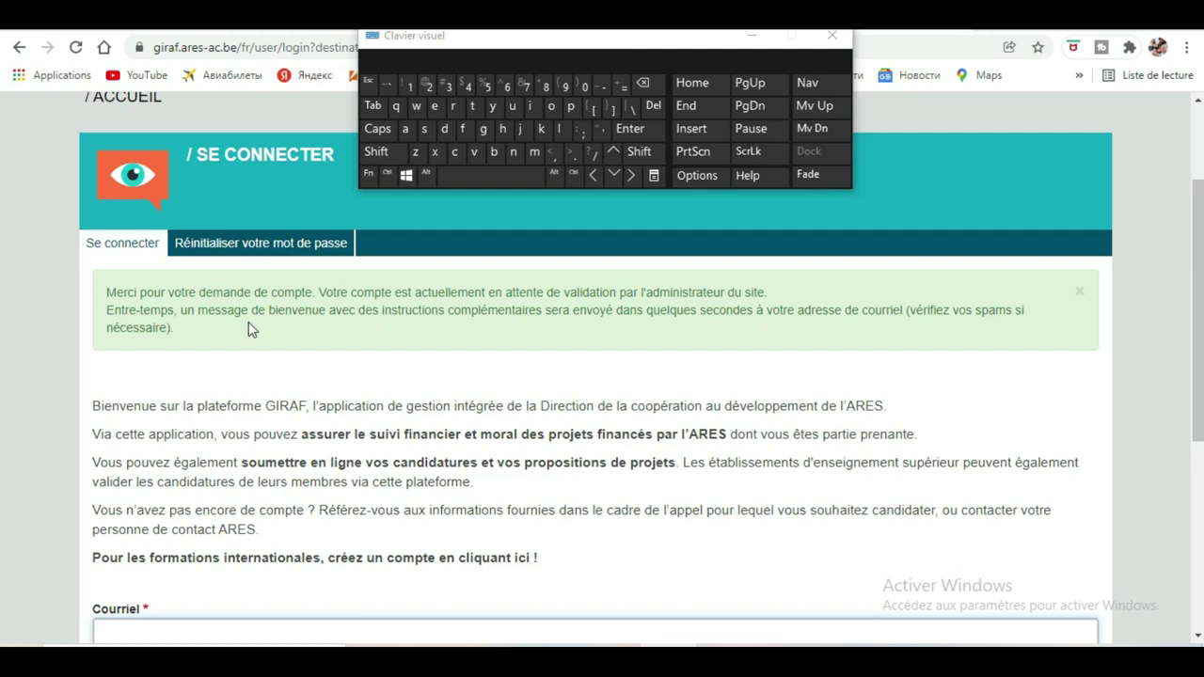
scroll(430, 350, down, 3)
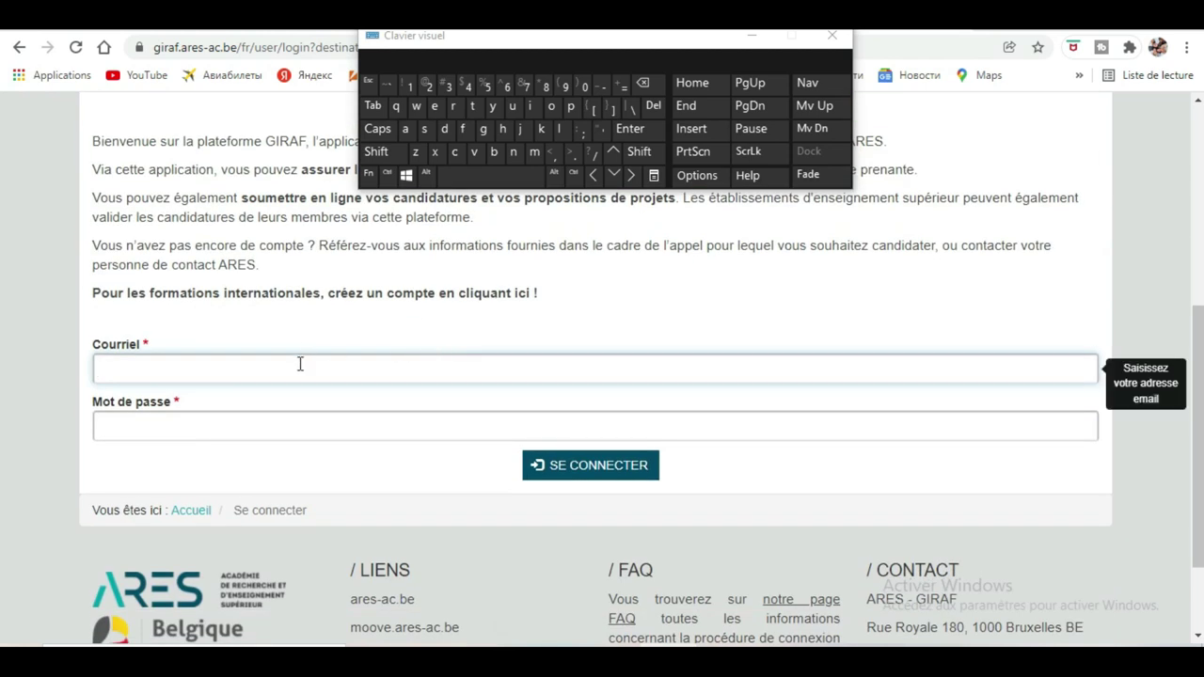
scroll(477, 361, up, 3)
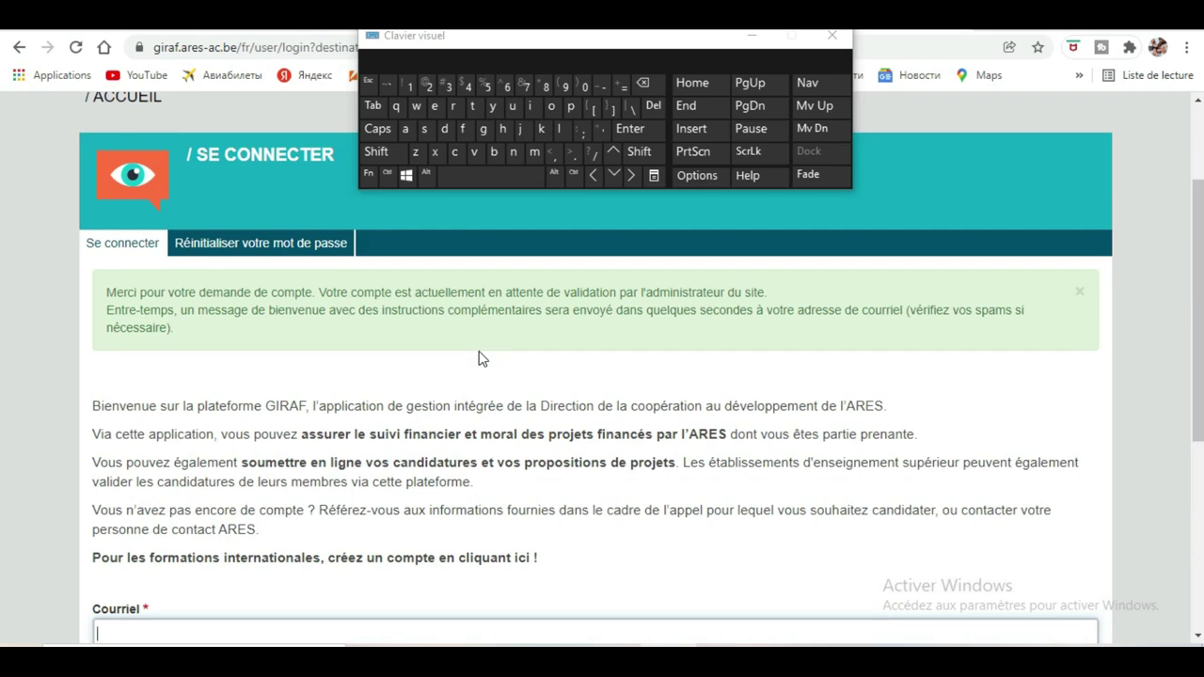
scroll(486, 348, down, 2)
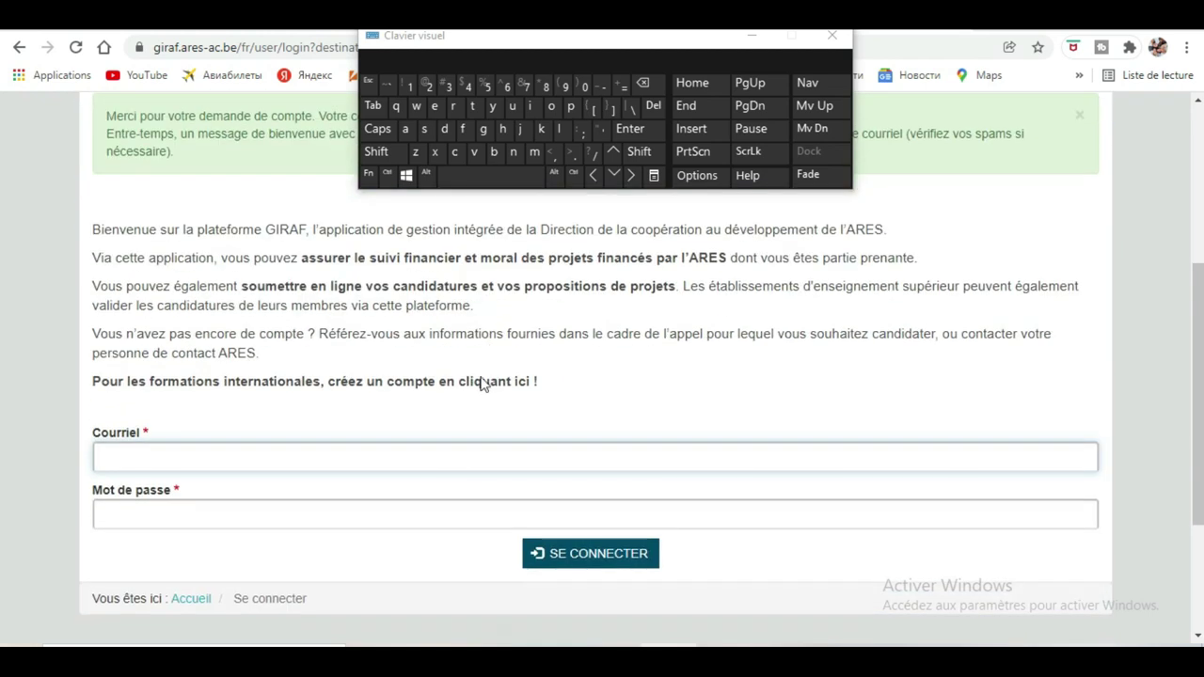
click(446, 456)
click(449, 514)
click(450, 457)
click(447, 523)
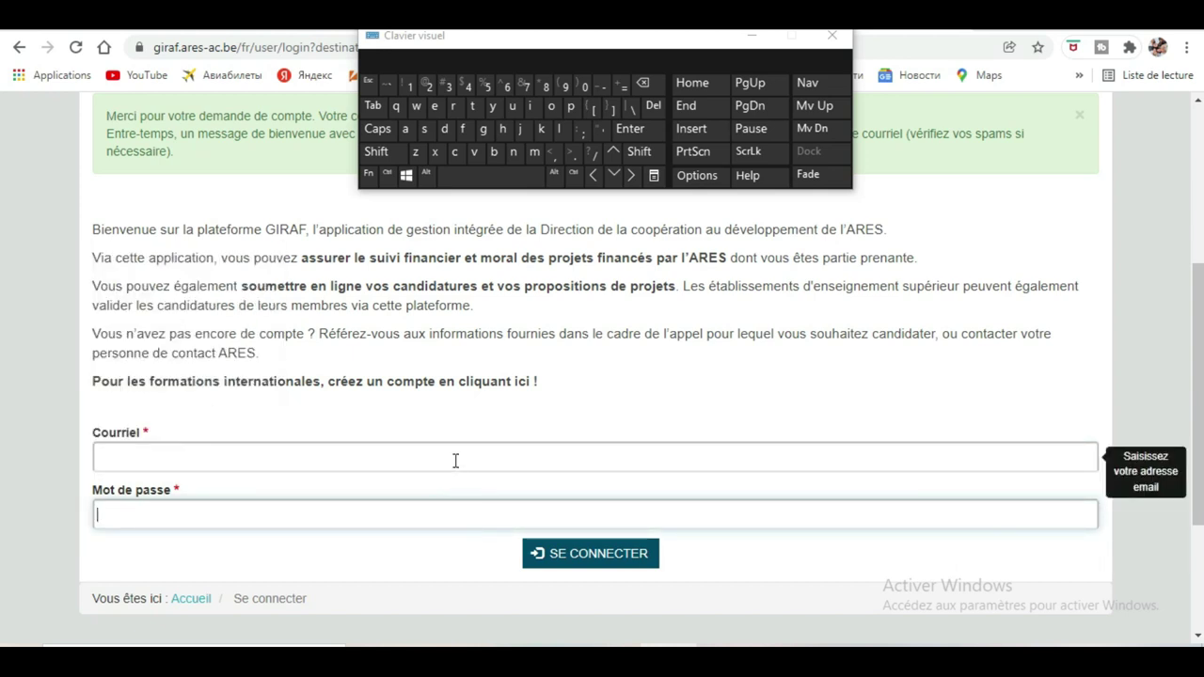
click(454, 459)
click(453, 513)
click(461, 461)
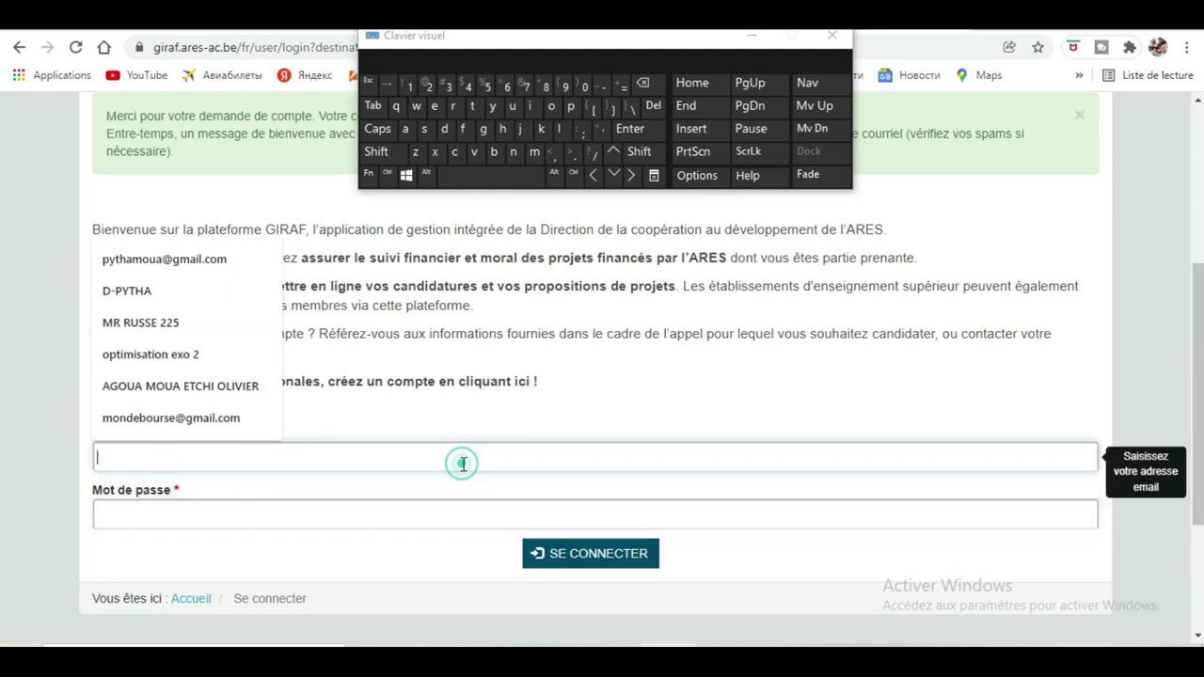
click(451, 524)
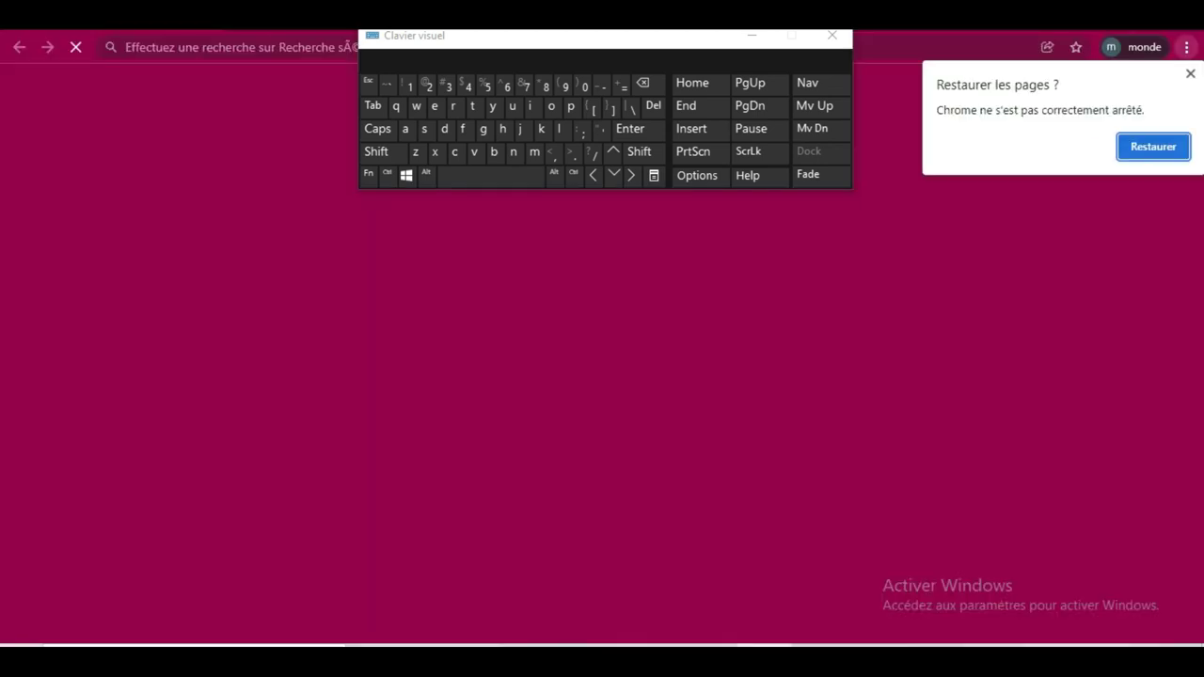
- Minimize the on-screen keyboard covering the new browser window
click(751, 37)
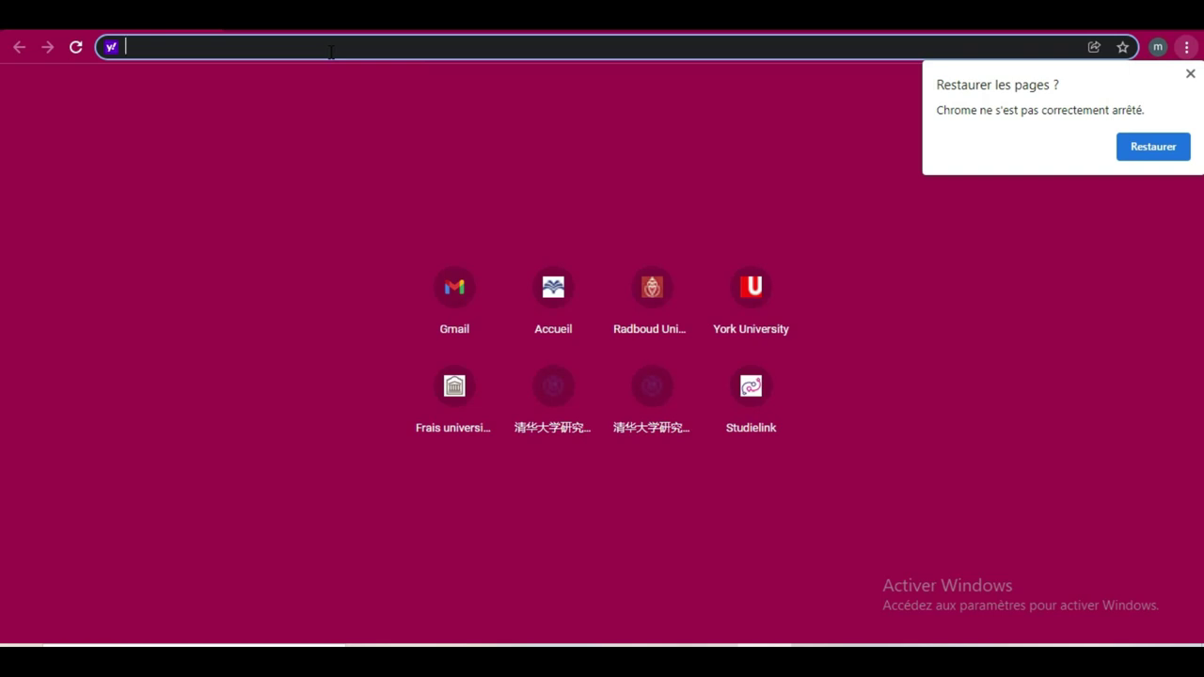
- Open the Gmail mailbox and dismiss the YouTube desktop notifications
click(448, 303)
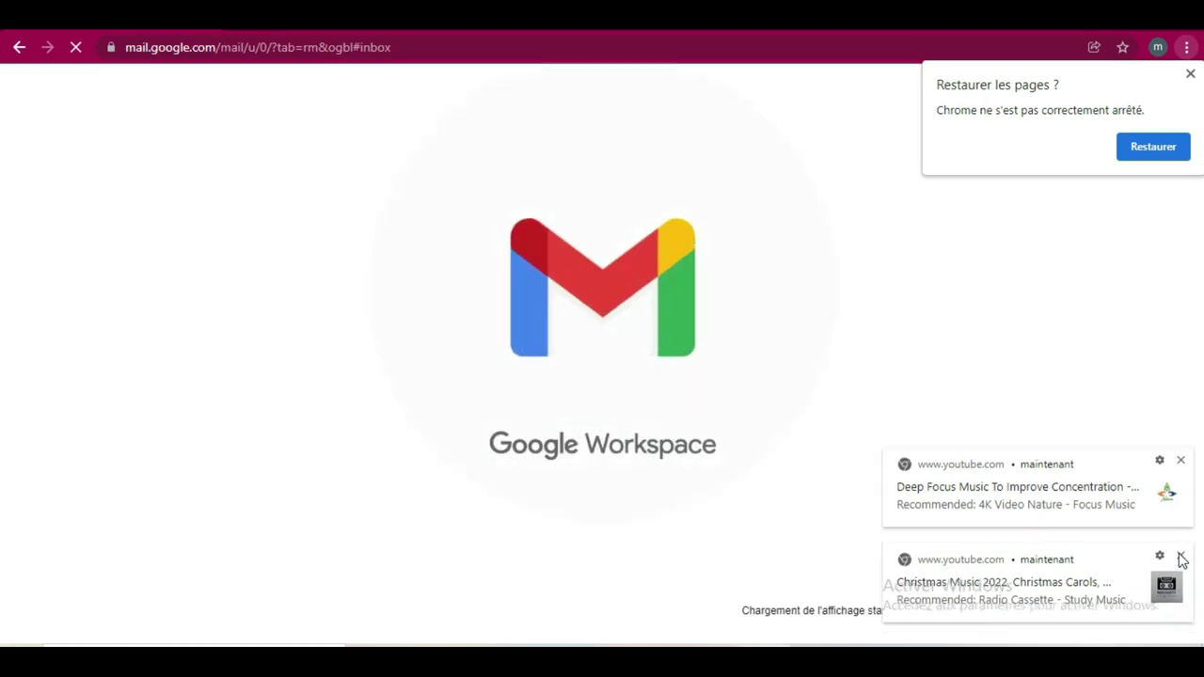
click(1182, 559)
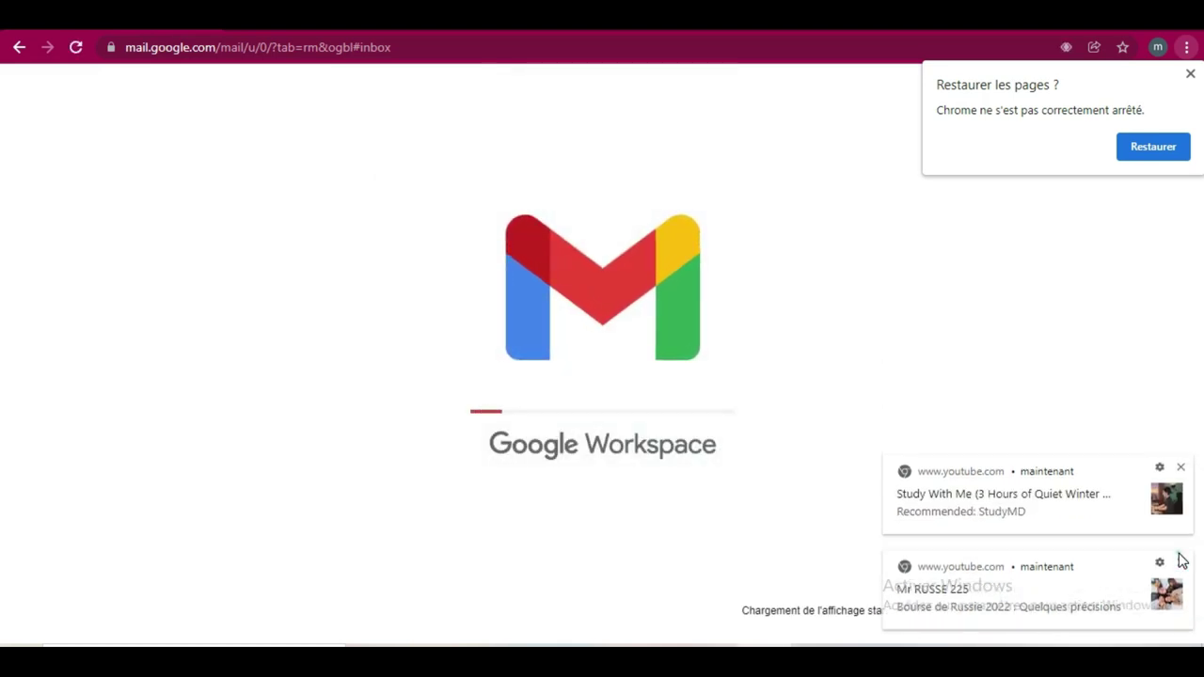
click(1182, 560)
click(1182, 559)
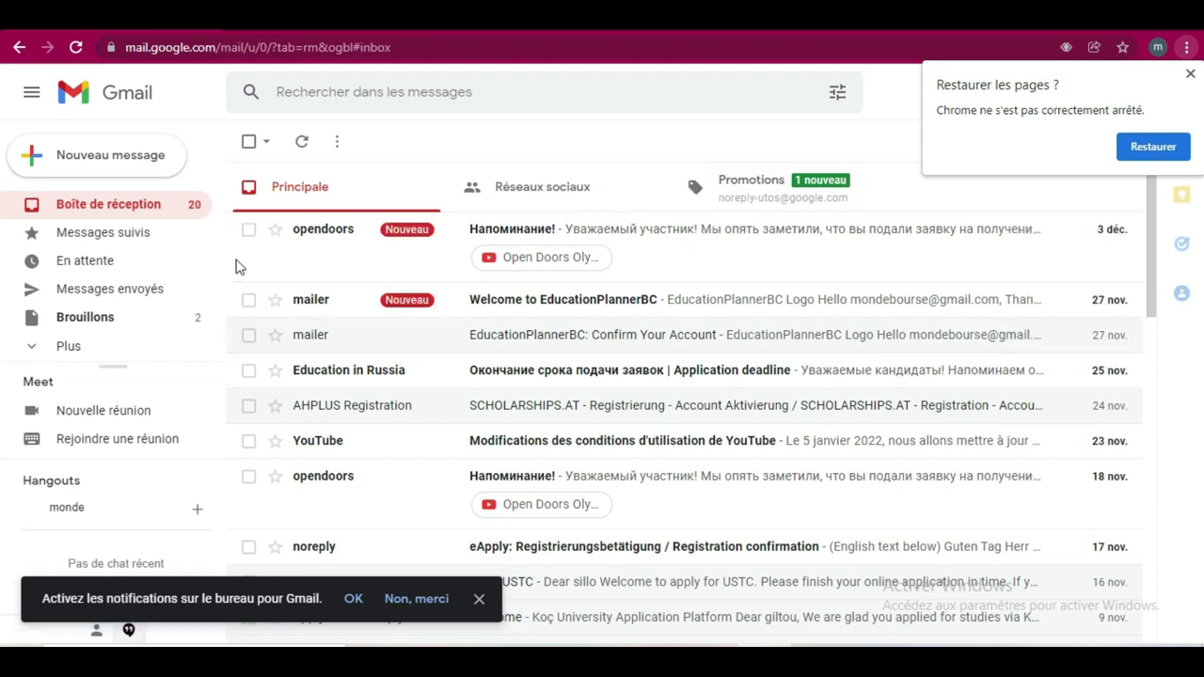
- Check the Spam folder for the GIRAF e-mail and return to the inbox
click(94, 347)
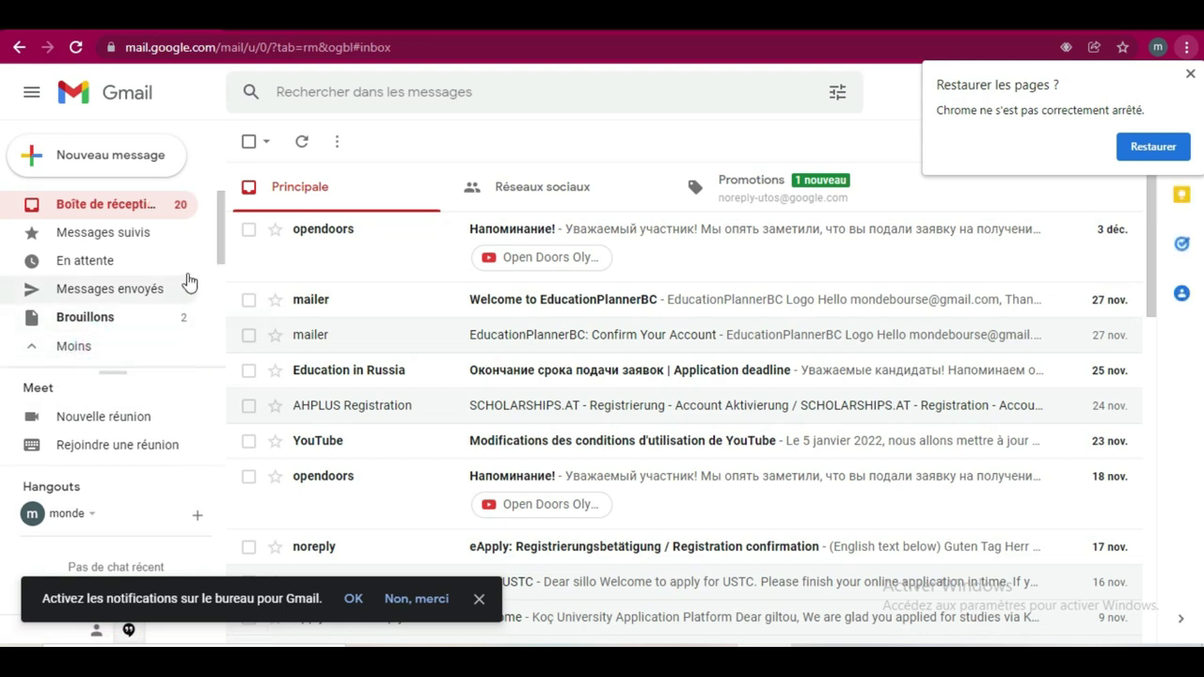
drag(222, 242, 207, 304)
click(74, 357)
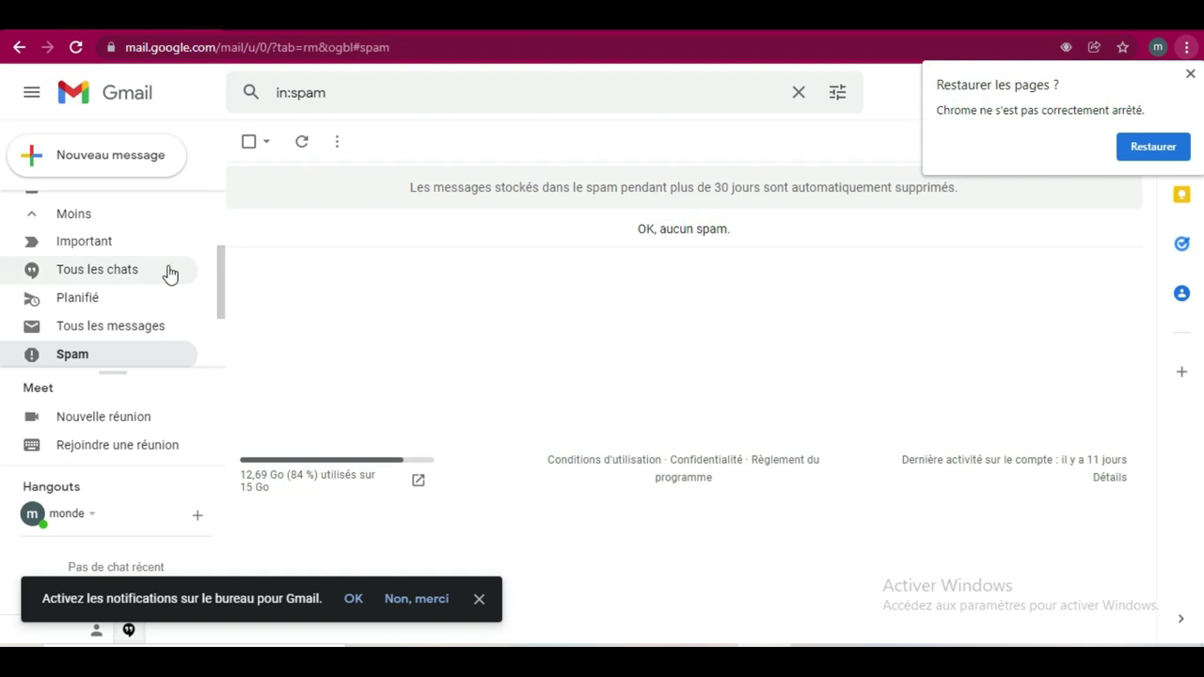
scroll(139, 293, up, 1)
scroll(140, 293, up, 2)
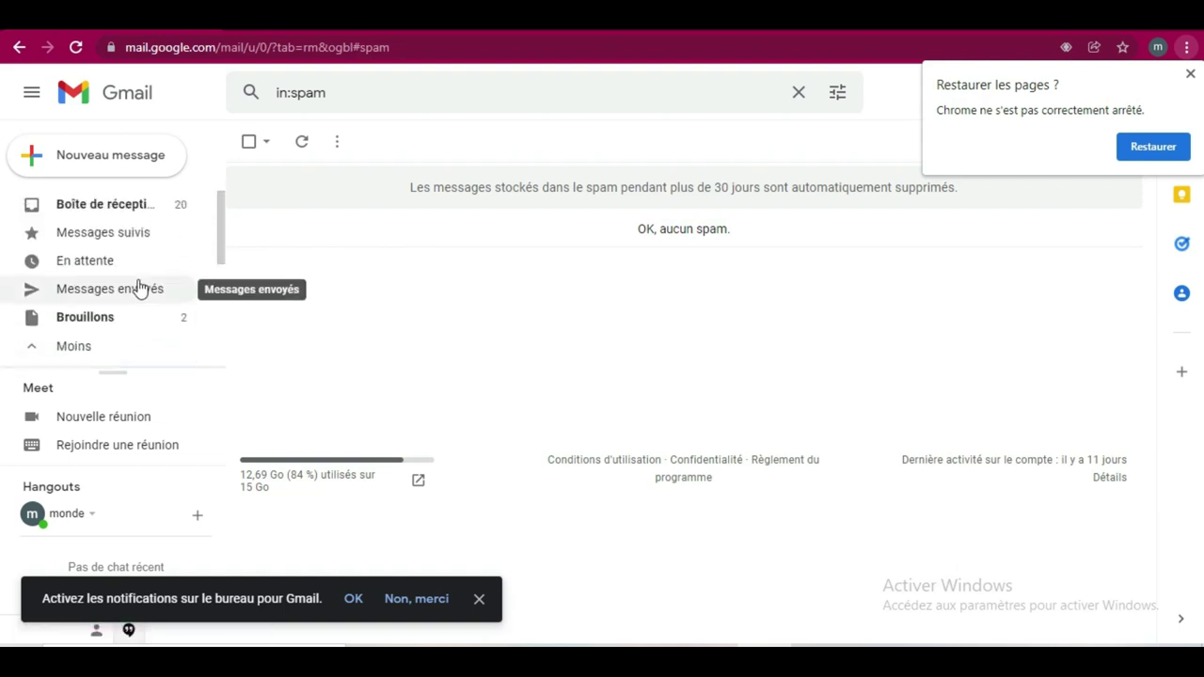
click(107, 209)
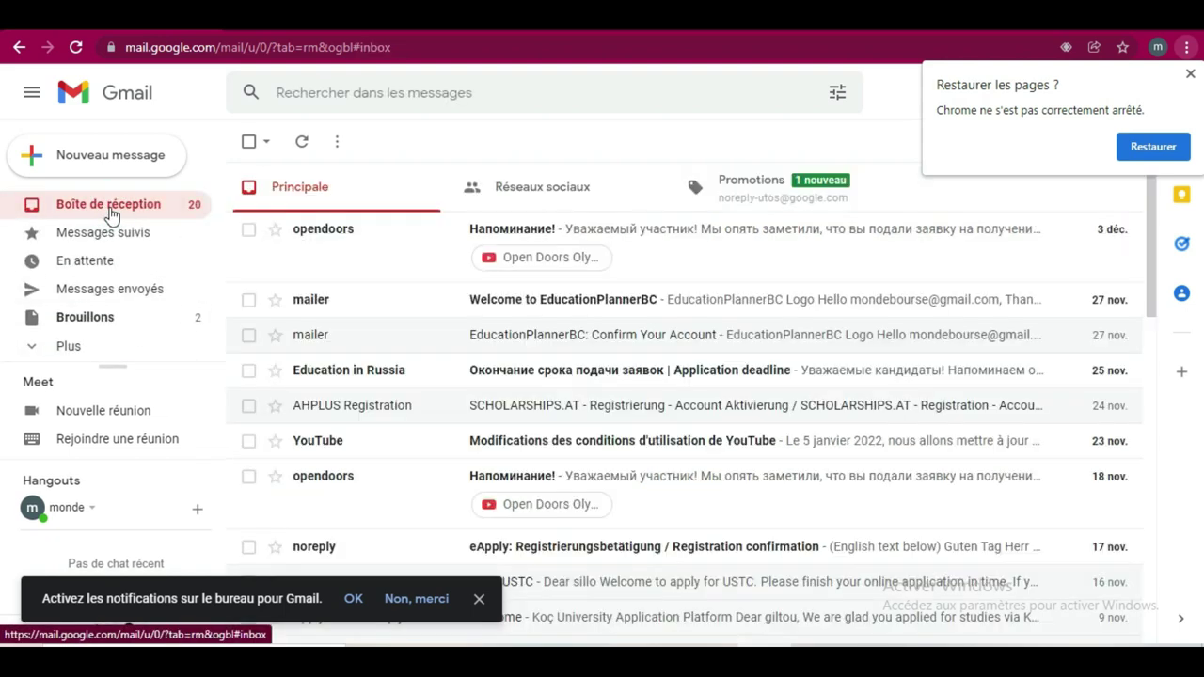
- Look through the opendoors message dated 3 December and go back to the inbox
click(769, 266)
scroll(769, 266, down, 1)
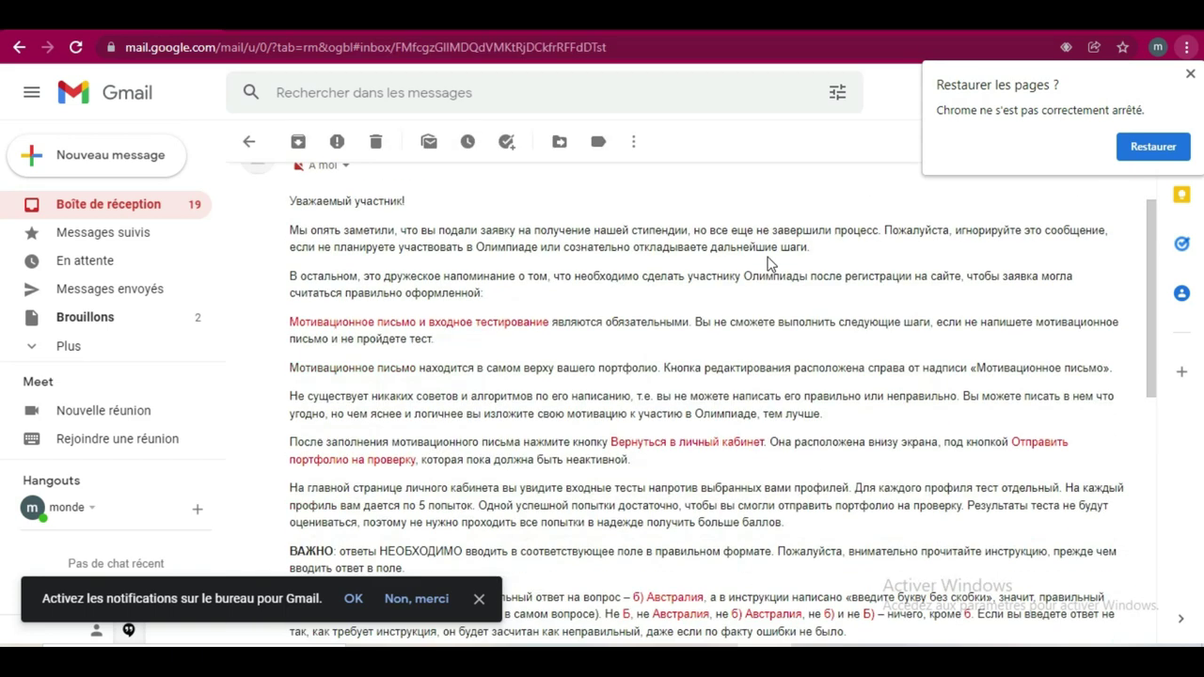
scroll(769, 265, down, 3)
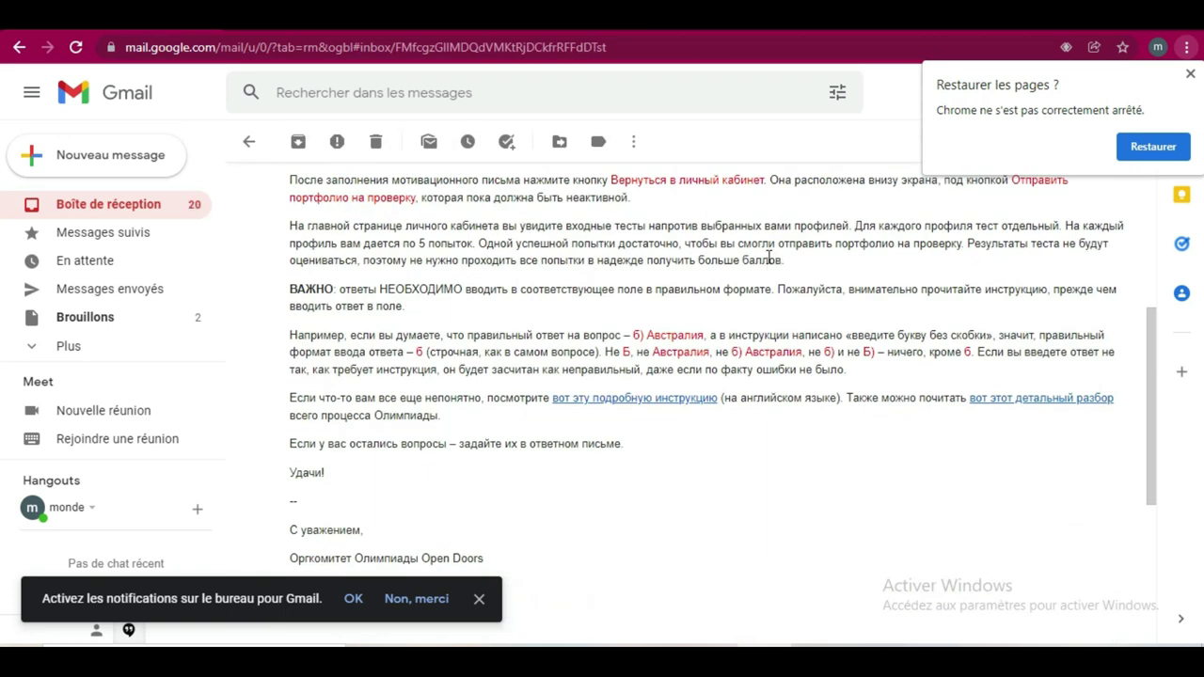
scroll(769, 259, up, 4)
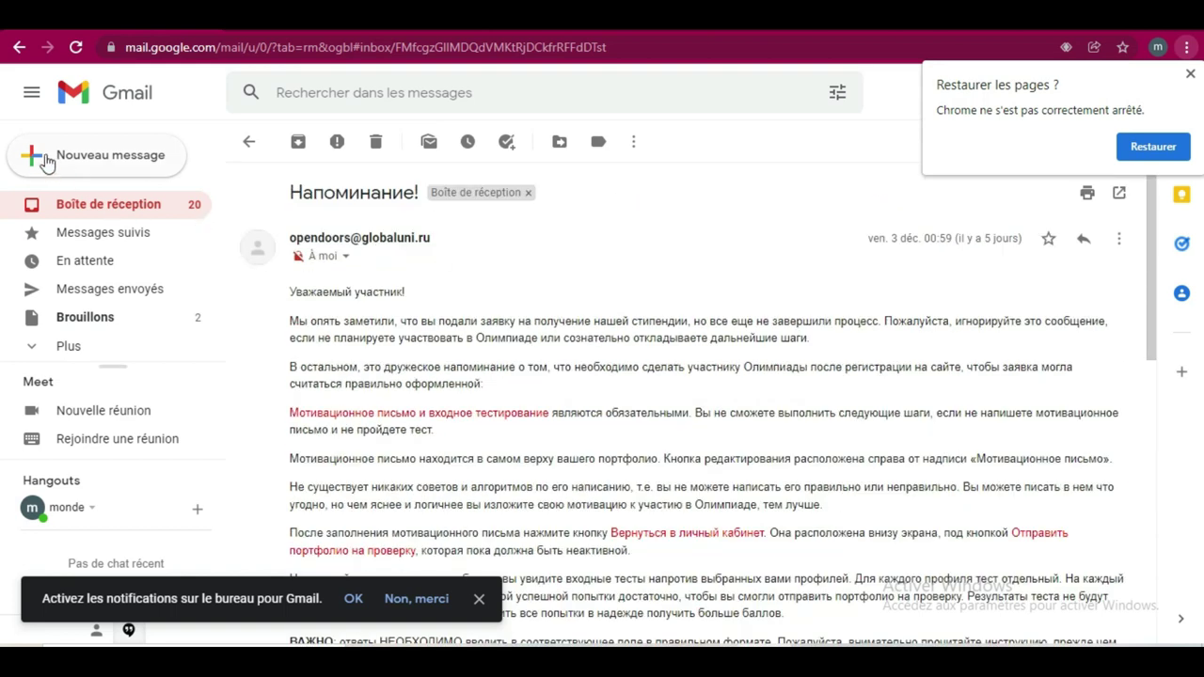
click(19, 47)
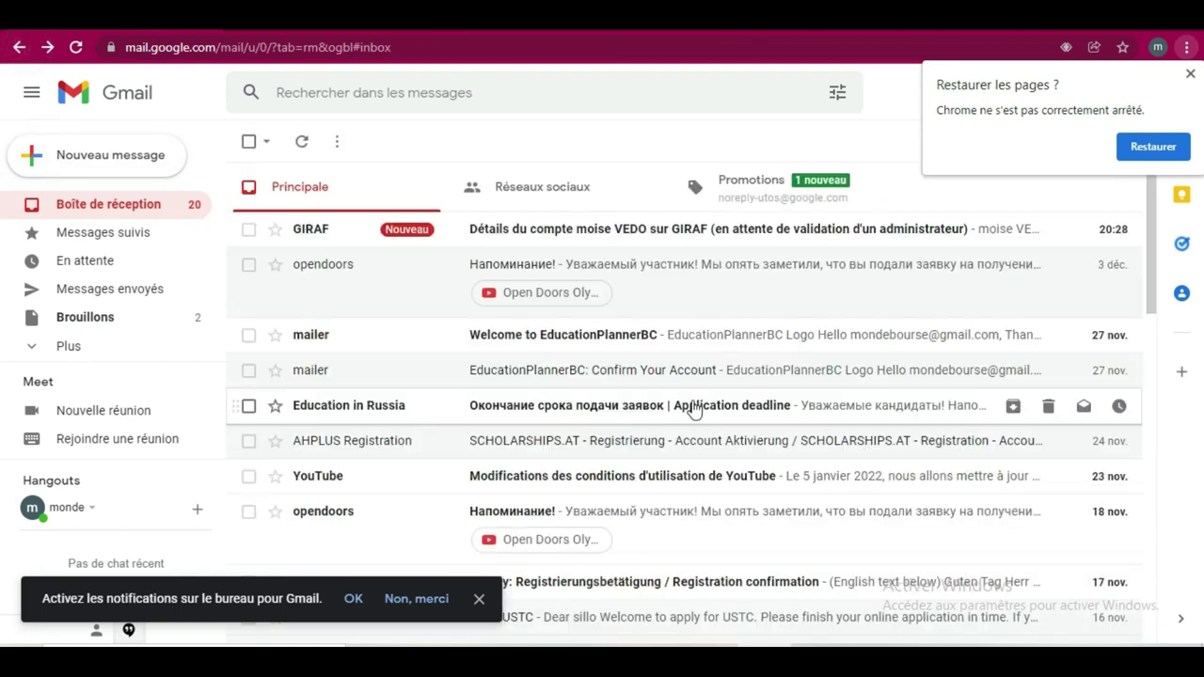
- Open the GIRAF account details e-mail awaiting administrator validation and read it through to the end
click(628, 242)
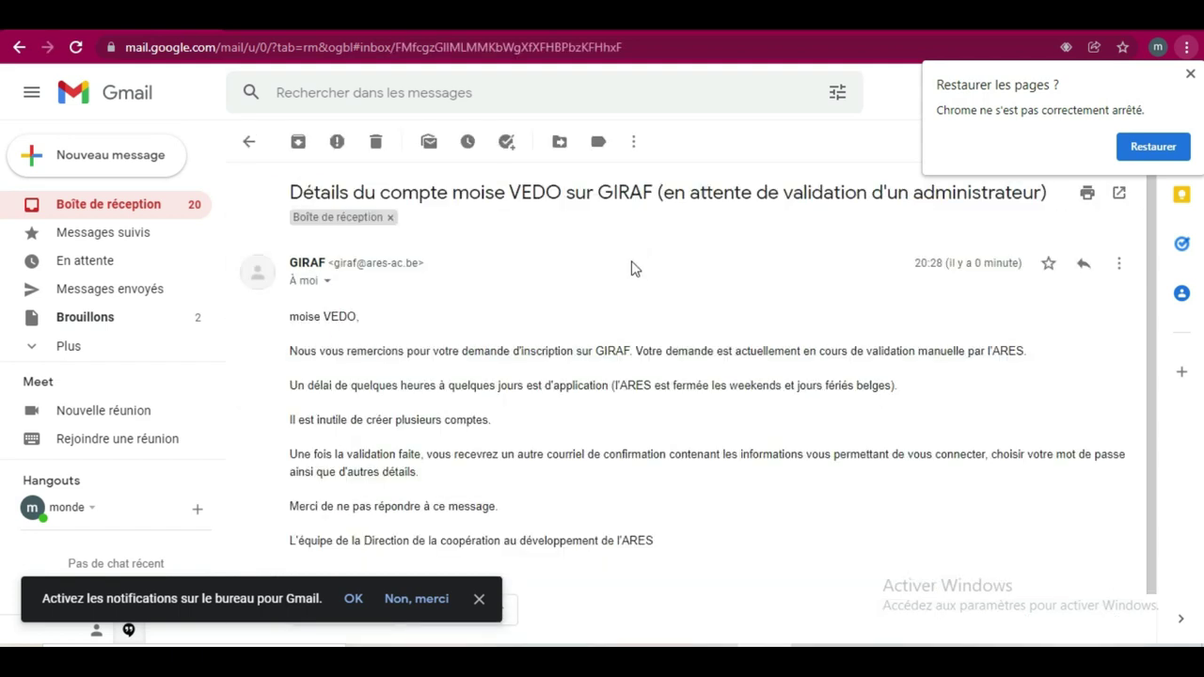
scroll(613, 301, down, 1)
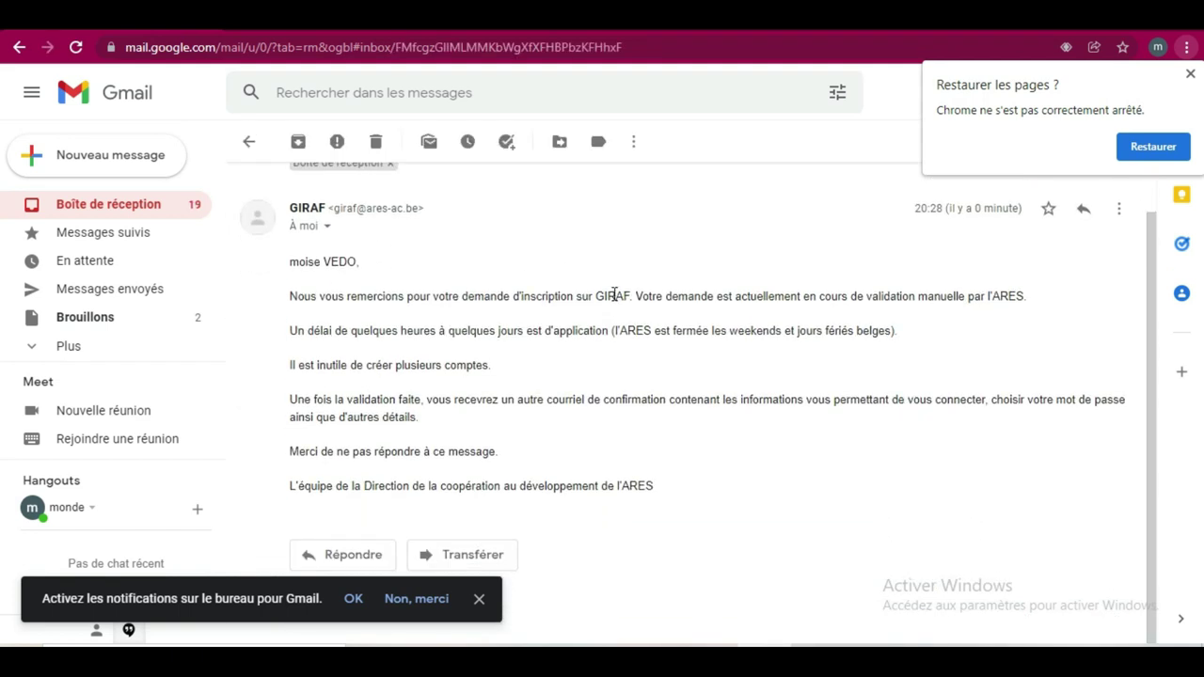